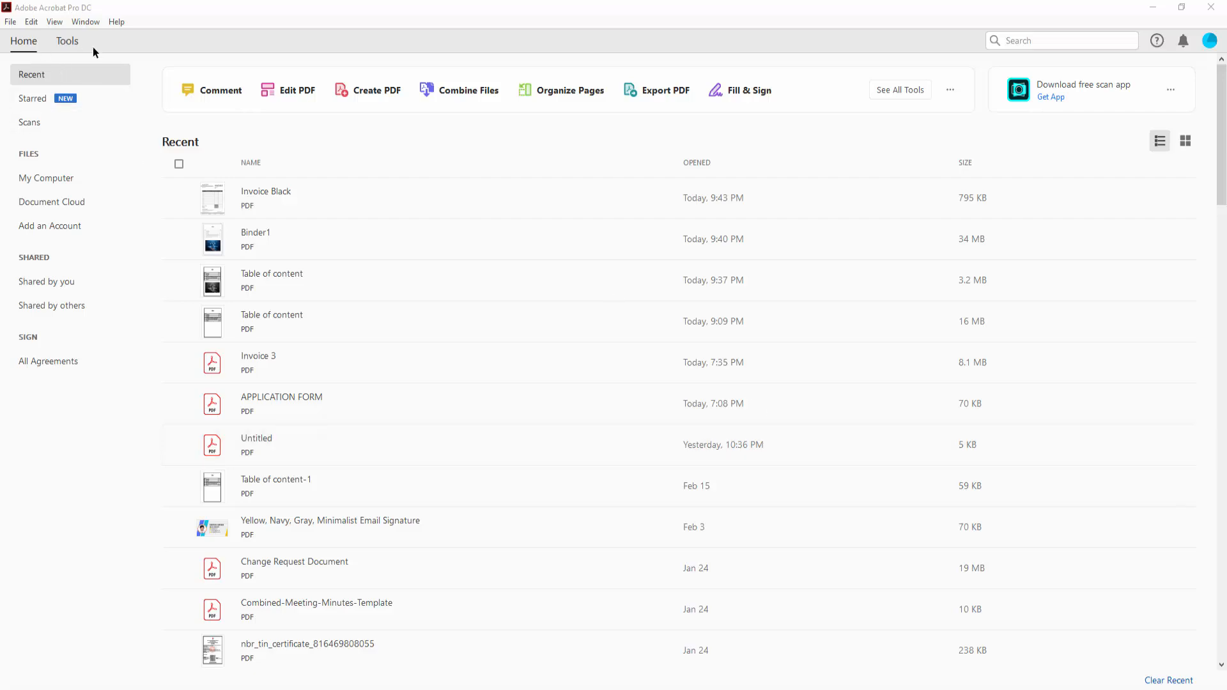
- Open the Invoice Black file from the Desktop folder, with all file types listed
{"action": "left_click", "coordinate": [284, 131]}
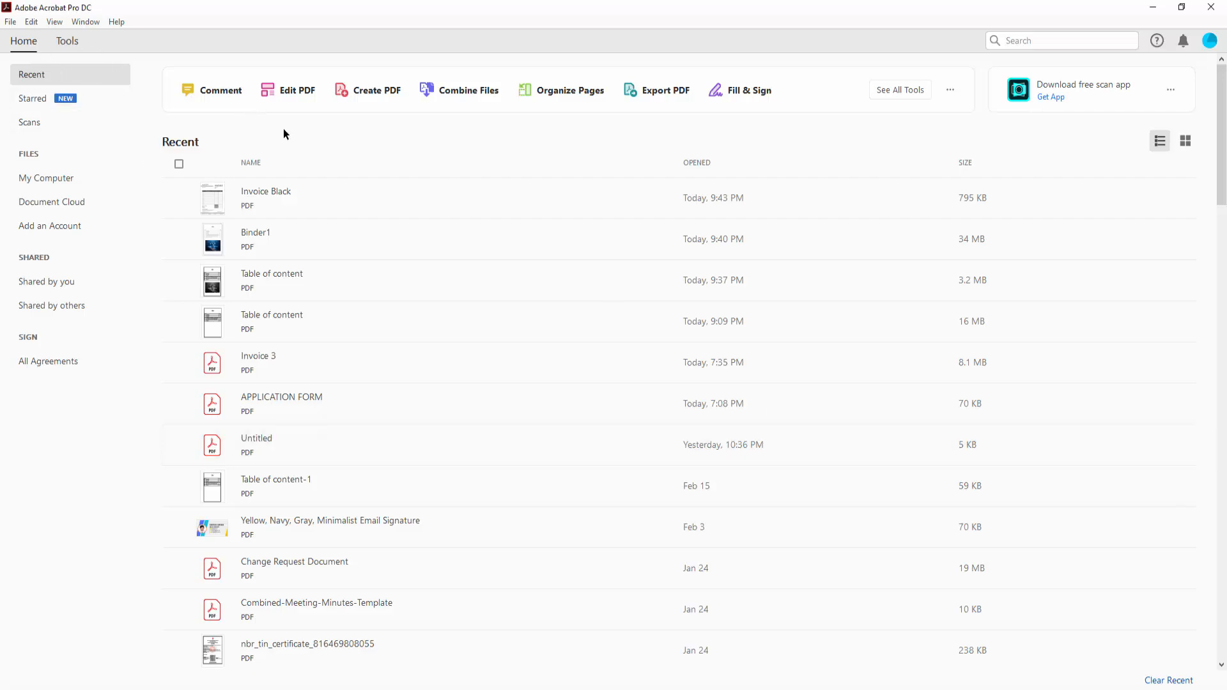
{"action": "left_click", "coordinate": [10, 23]}
{"action": "left_click", "coordinate": [40, 42]}
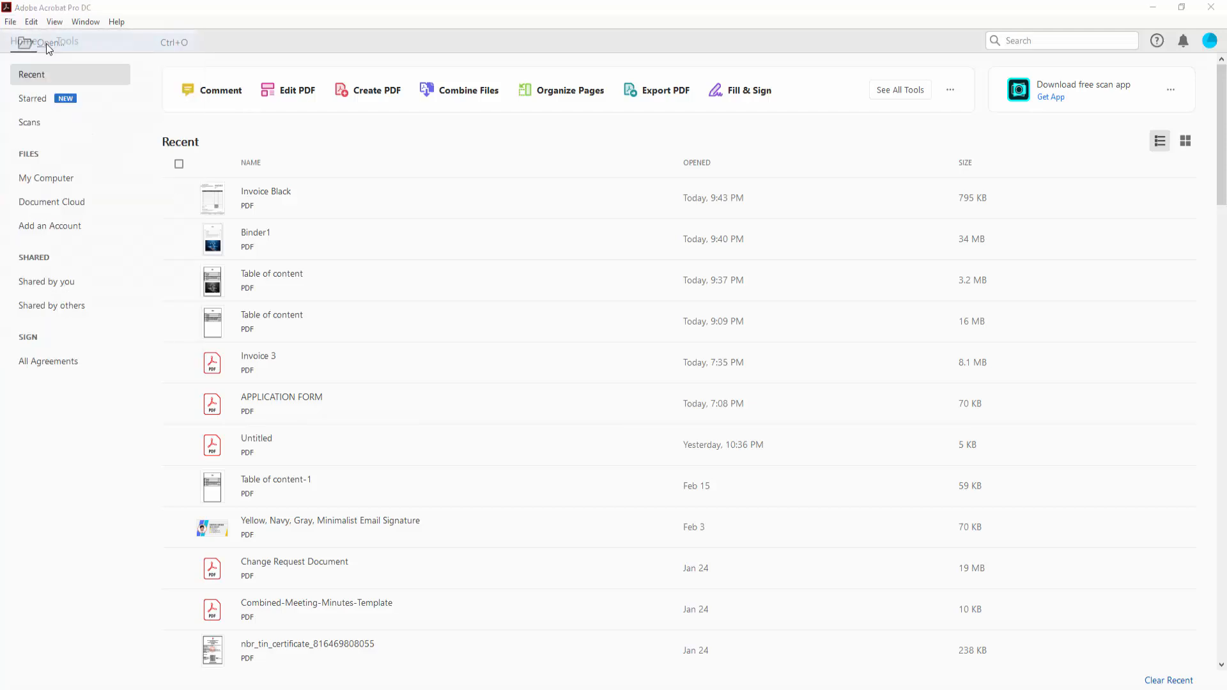
{"action": "left_click", "coordinate": [314, 327]}
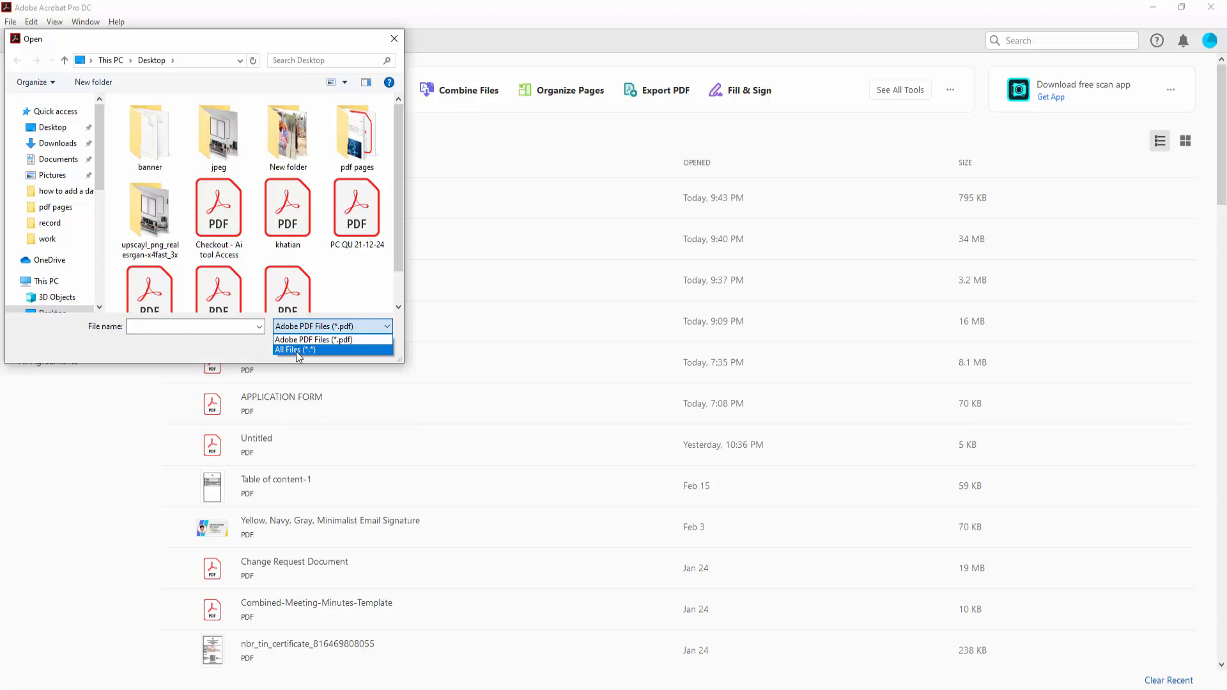
{"action": "left_click", "coordinate": [298, 350]}
{"action": "scroll", "coordinate": [330, 273], "scroll_direction": "down", "scroll_amount": 2}
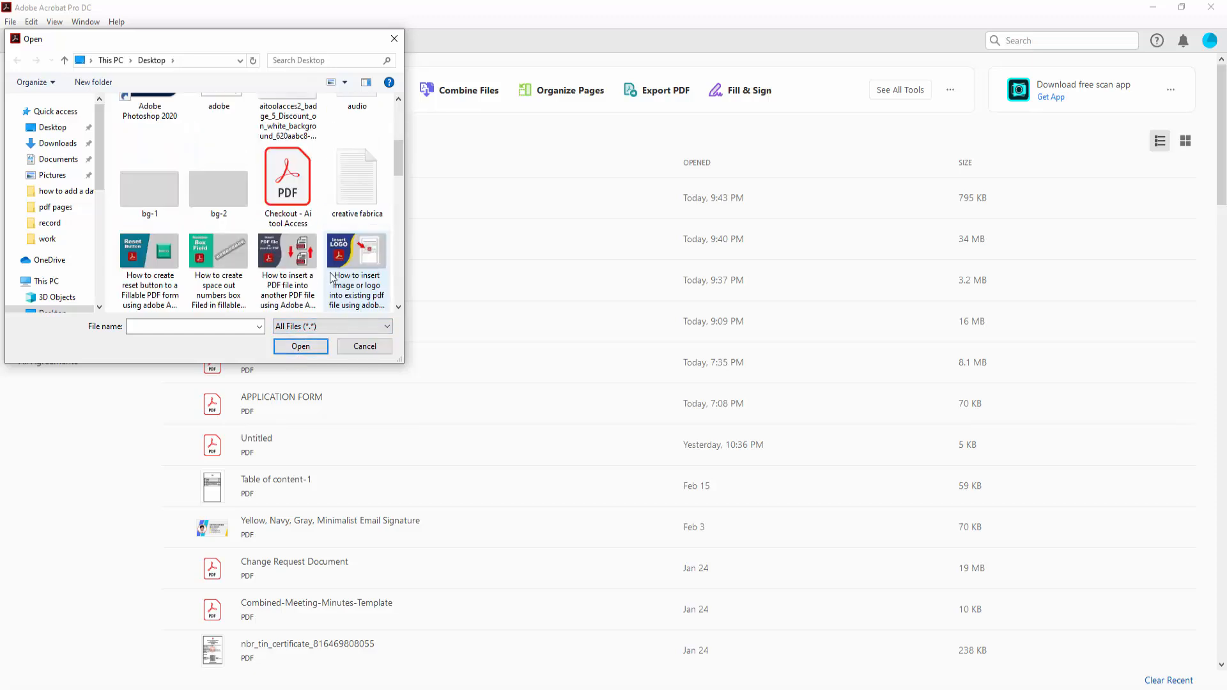
{"action": "scroll", "coordinate": [325, 271], "scroll_direction": "down", "scroll_amount": 2}
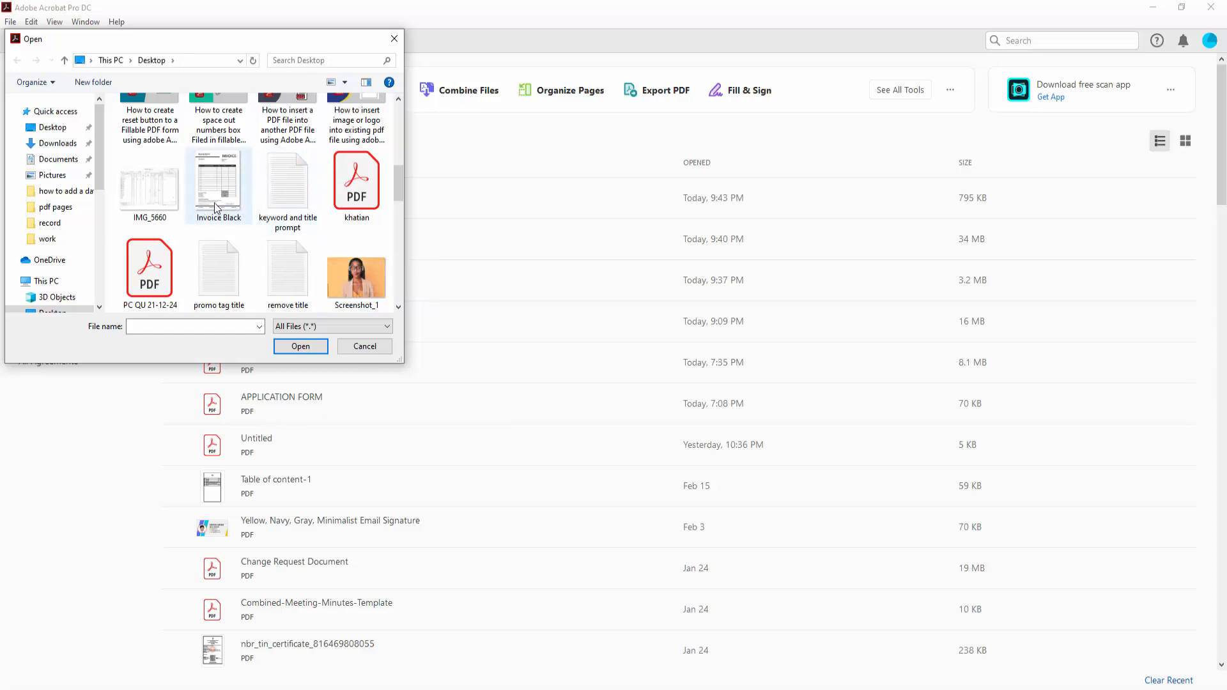
{"action": "left_click", "coordinate": [225, 183]}
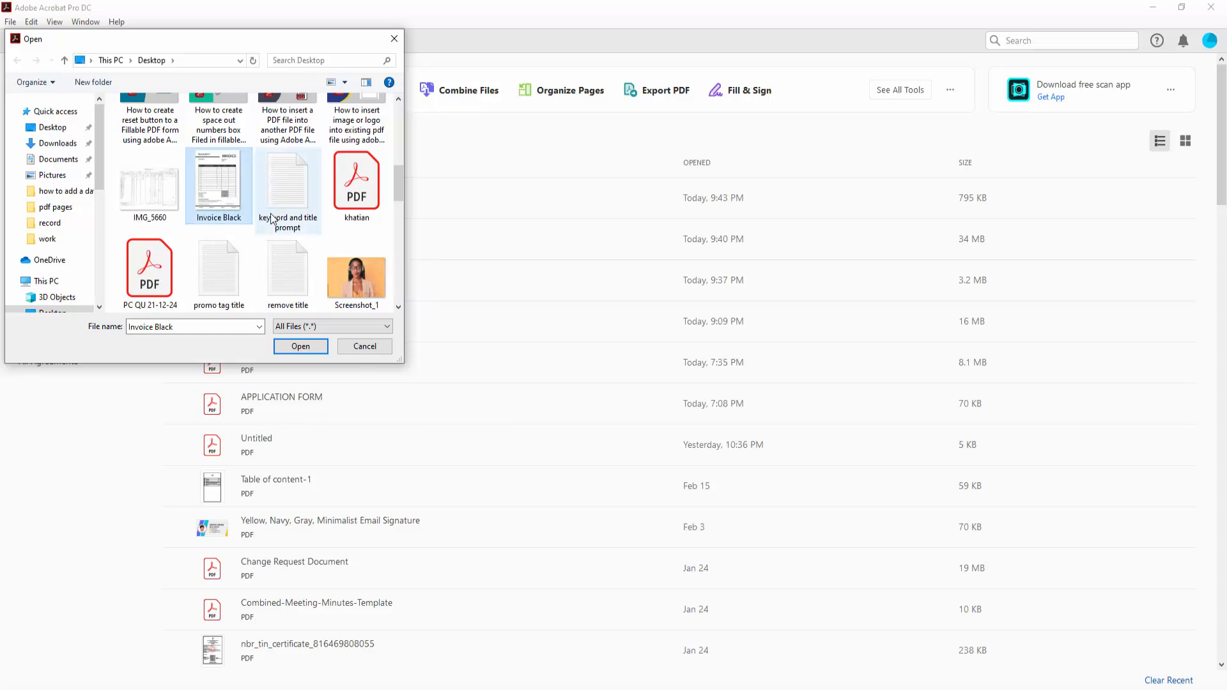
{"action": "left_click", "coordinate": [300, 347]}
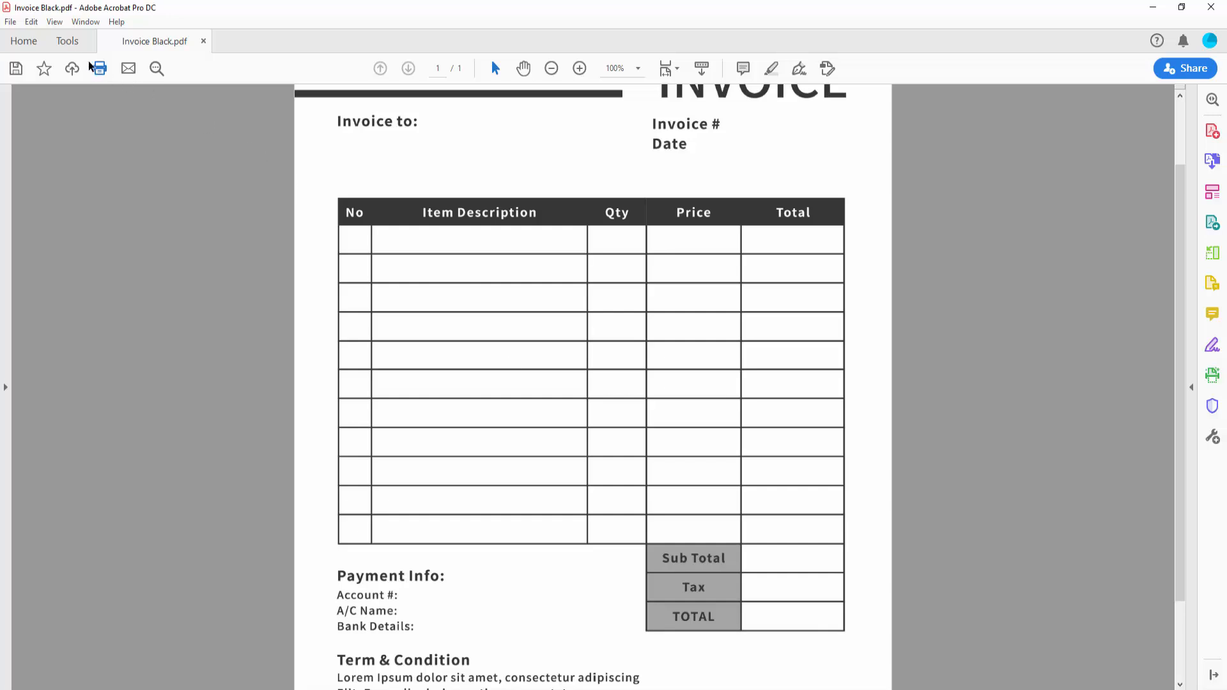
- Start preparing a form from Invoice Black.pdf with automatic field detection, saving the pending changes
{"action": "left_click", "coordinate": [66, 41]}
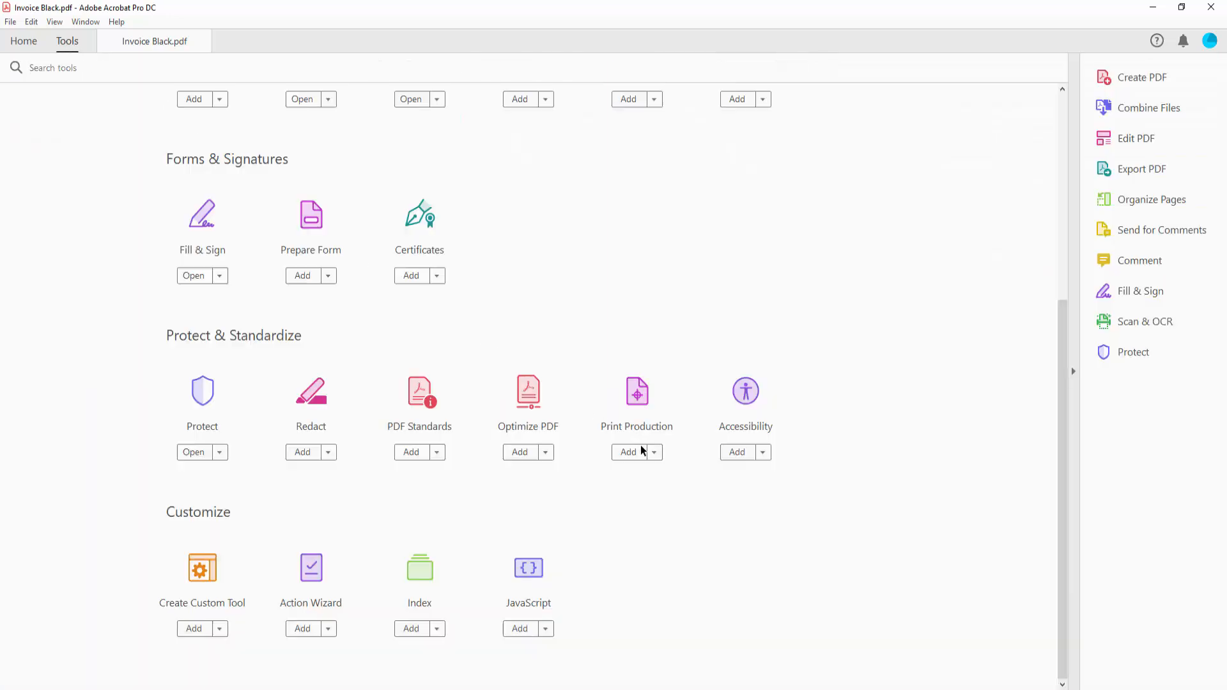
{"action": "scroll", "coordinate": [367, 460], "scroll_direction": "up", "scroll_amount": 3}
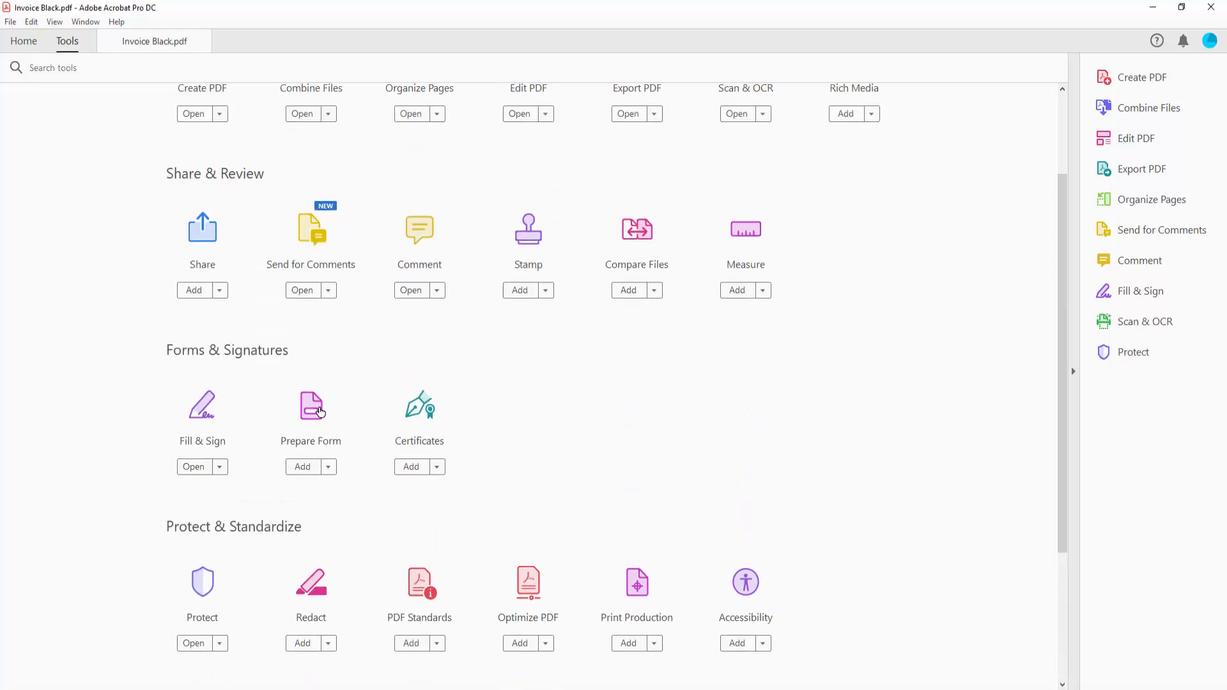
{"action": "left_click", "coordinate": [310, 409]}
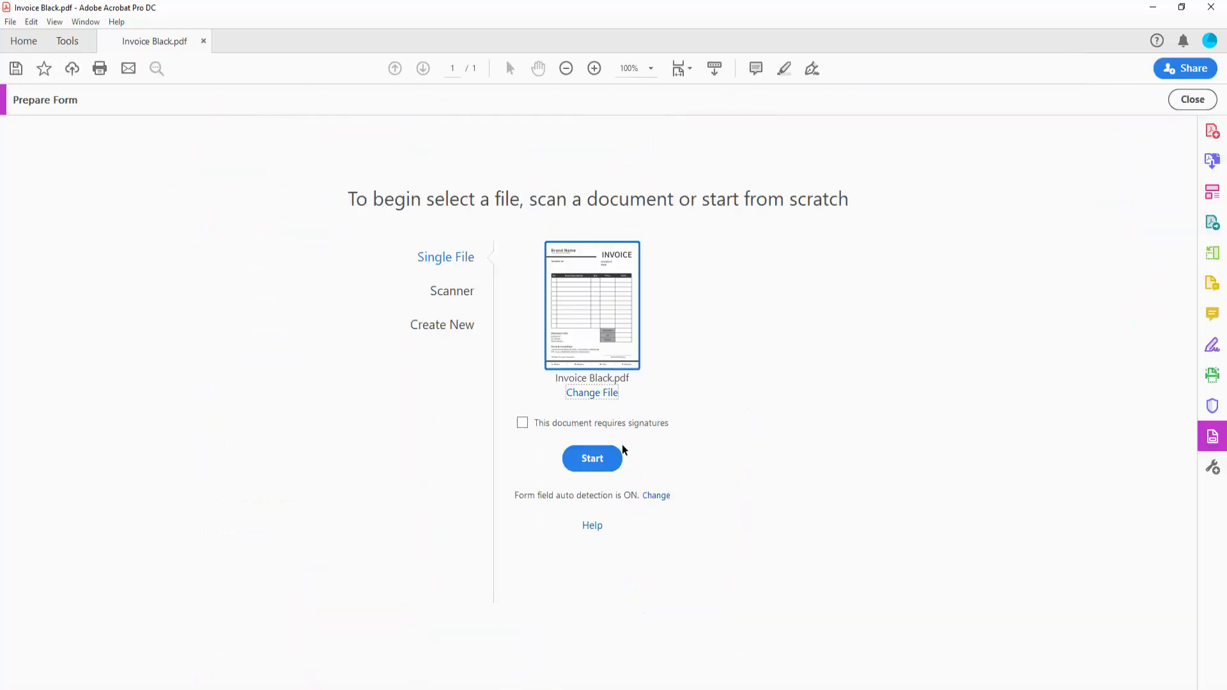
{"action": "left_click", "coordinate": [589, 461]}
{"action": "left_click", "coordinate": [682, 386]}
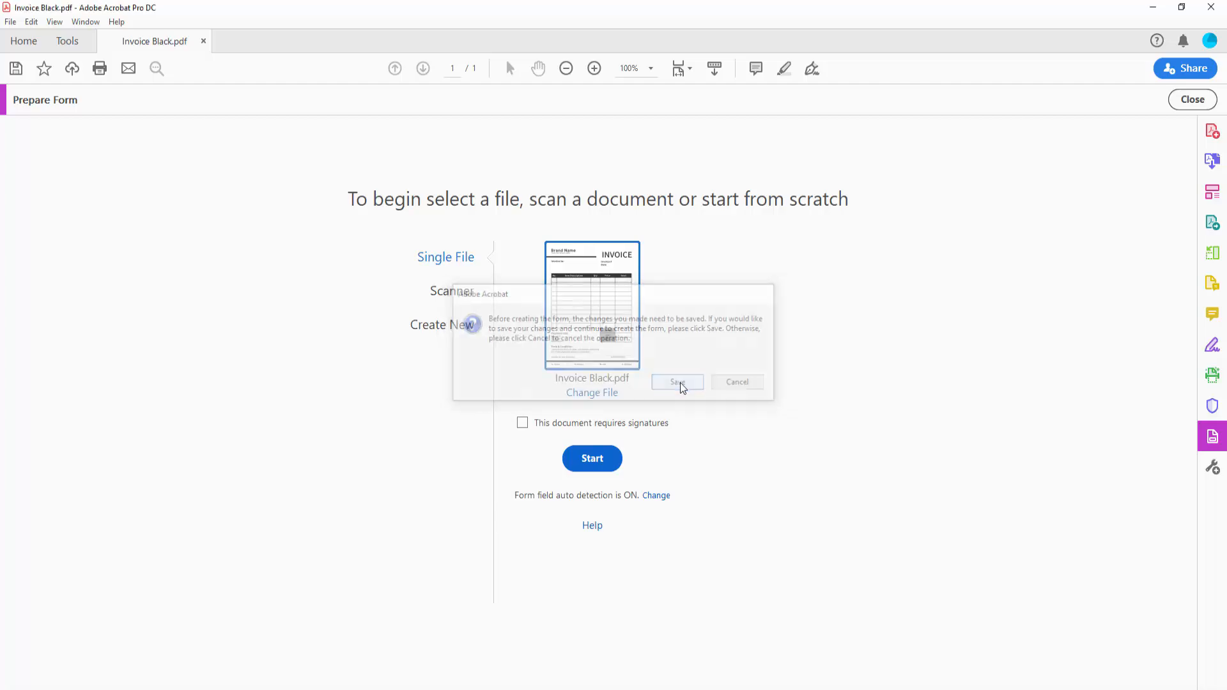
{"action": "left_click", "coordinate": [314, 376]}
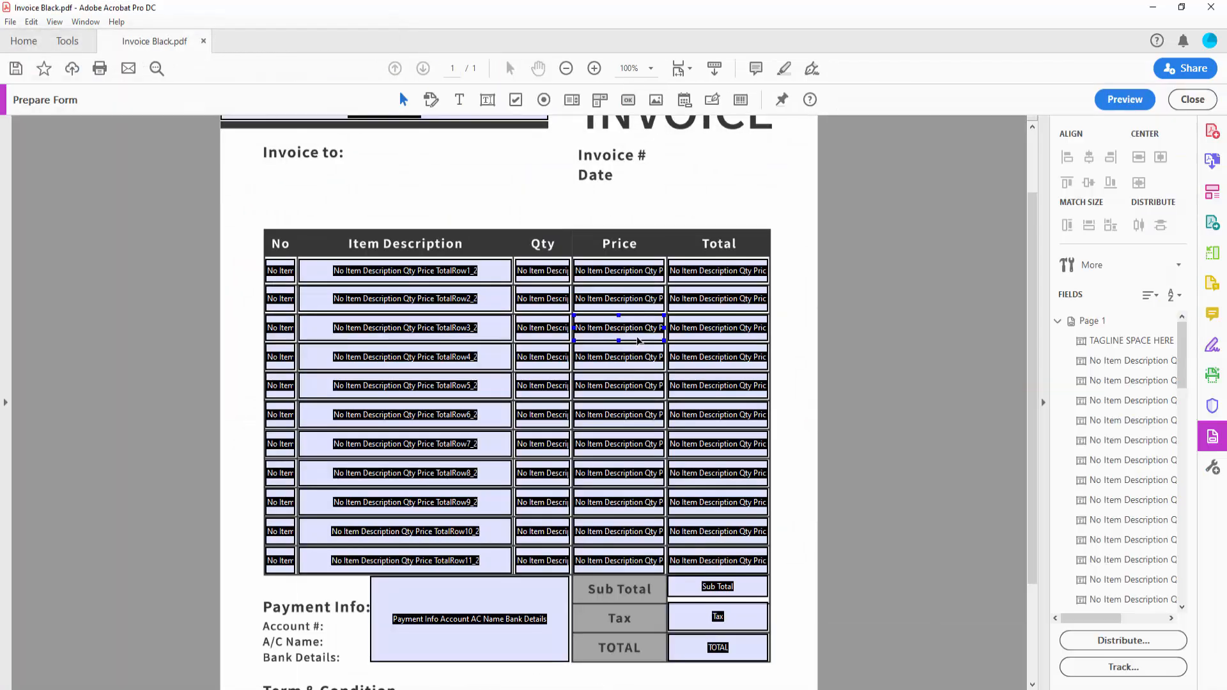
- Move the TAGLINE SPACE HERE field beside "Invoice to:" and resize it into a narrower, taller box clear of "Invoice #"
{"action": "scroll", "coordinate": [406, 402], "scroll_direction": "down", "scroll_amount": 4}
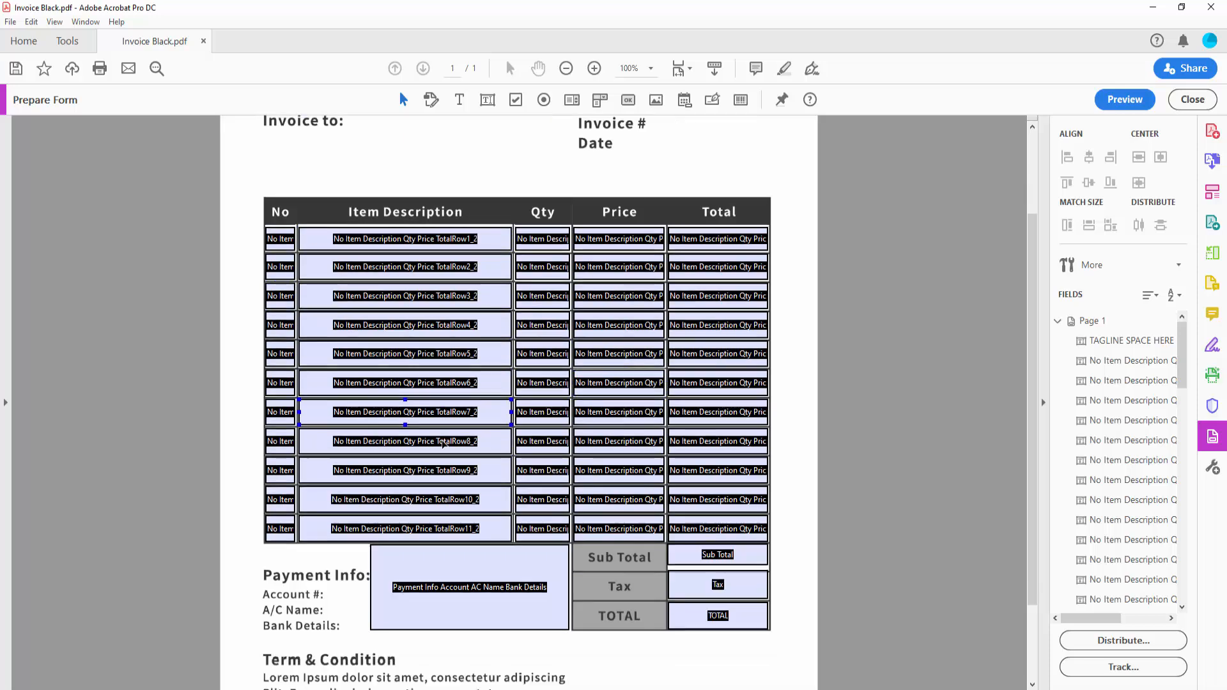
{"action": "scroll", "coordinate": [455, 459], "scroll_direction": "up", "scroll_amount": 1}
{"action": "scroll", "coordinate": [447, 450], "scroll_direction": "up", "scroll_amount": 4}
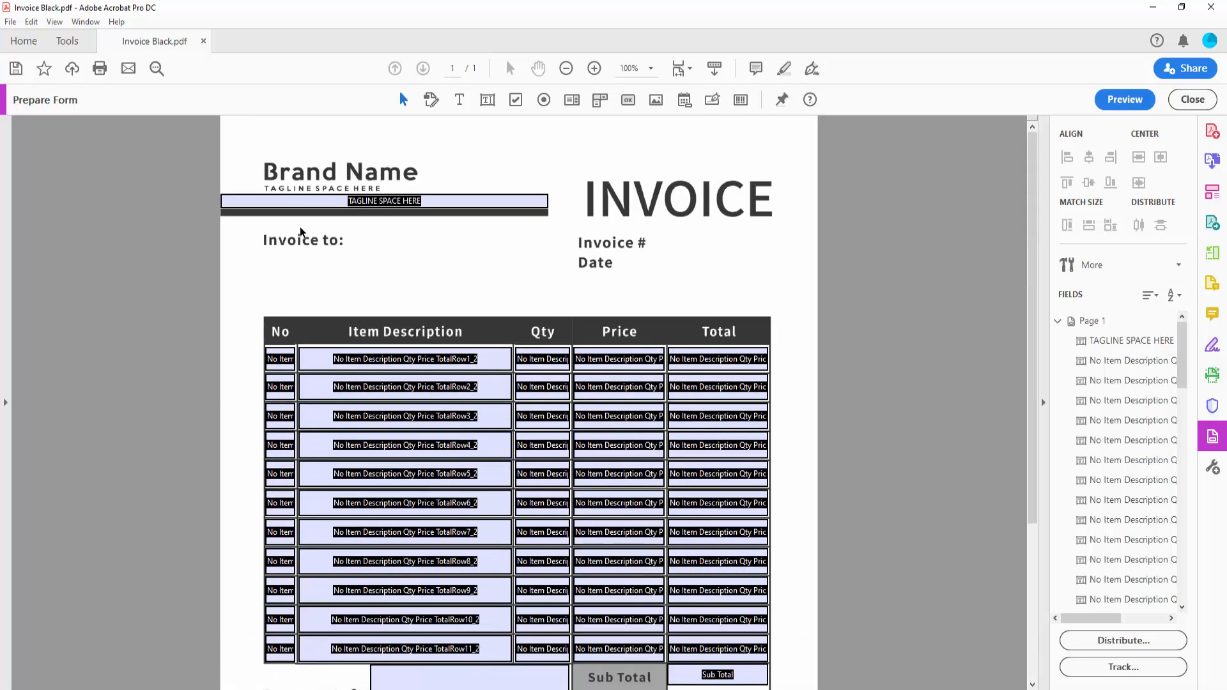
{"action": "scroll", "coordinate": [314, 238], "scroll_direction": "up", "scroll_amount": 2}
{"action": "left_click_drag", "start_coordinate": [191, 192], "coordinate": [367, 253]}
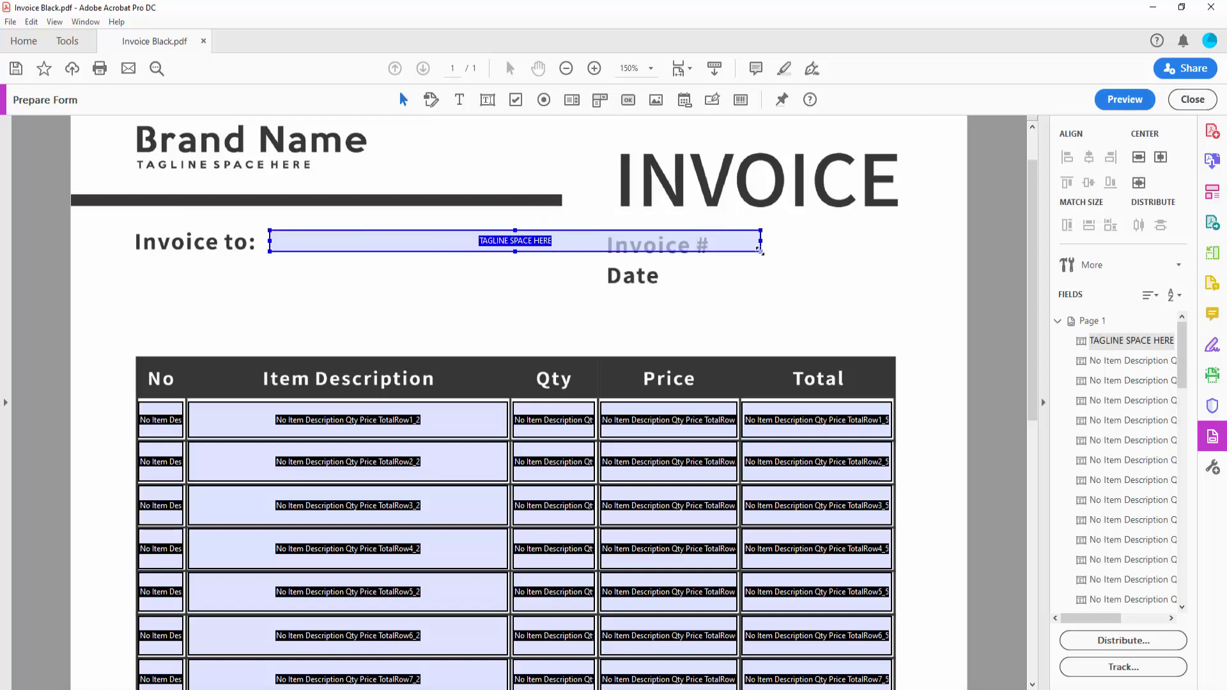
{"action": "left_click_drag", "start_coordinate": [760, 251], "coordinate": [496, 324]}
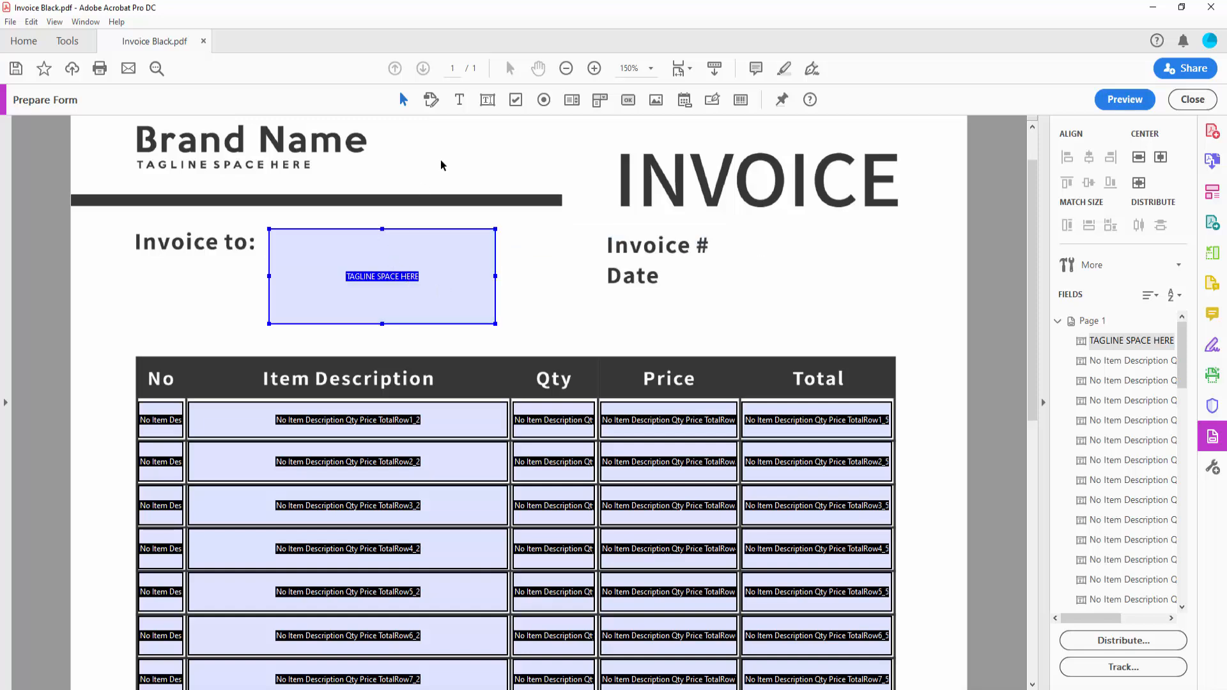
- Add a text field covering the blank space beside the "Invoice #" and "Date" labels
{"action": "left_click", "coordinate": [487, 99]}
{"action": "left_click_drag", "start_coordinate": [714, 235], "coordinate": [895, 298]}
- Delete the field below "Thanks for your business" and shrink the Payment Info field away from the item table and totals
{"action": "scroll", "coordinate": [702, 357], "scroll_direction": "down", "scroll_amount": 9}
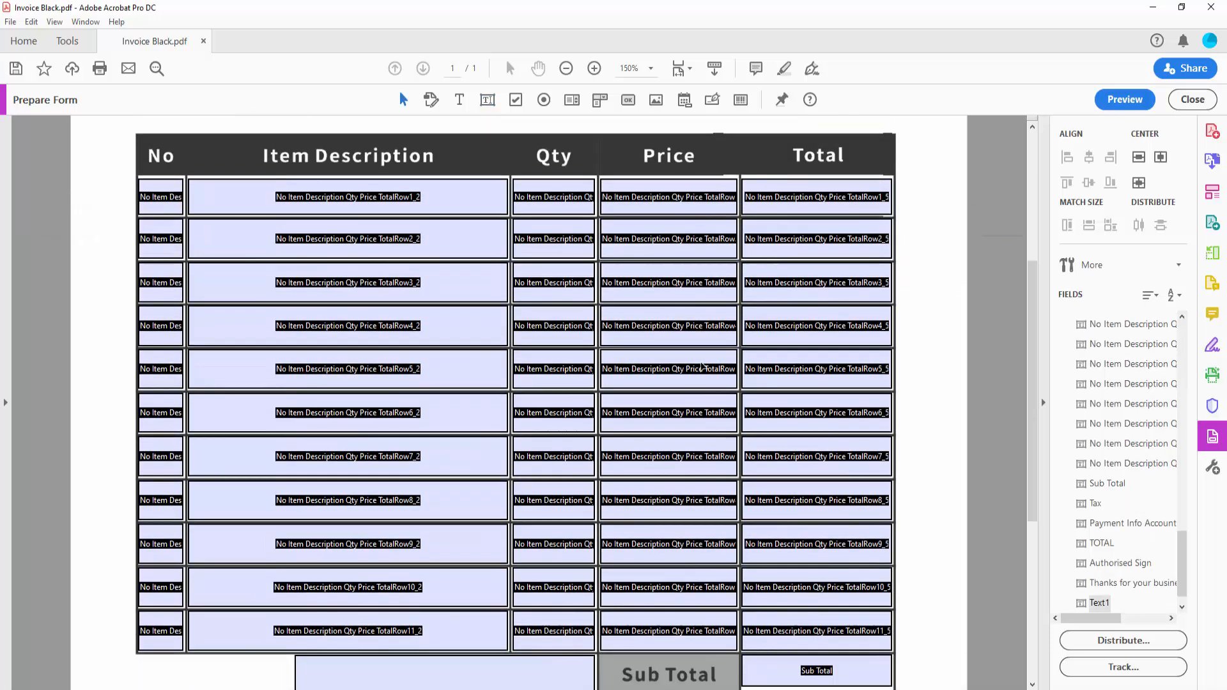
{"action": "left_click", "coordinate": [729, 552]}
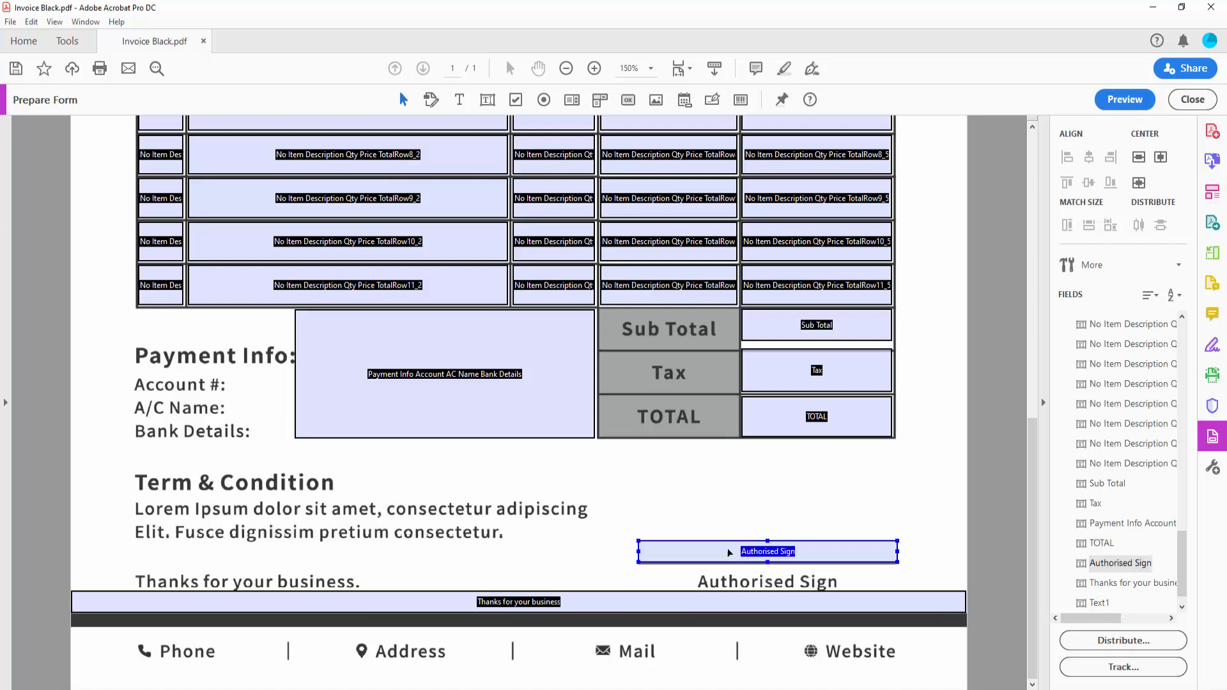
{"action": "left_click", "coordinate": [561, 599]}
{"action": "key", "text": "Delete"}
{"action": "left_click", "coordinate": [588, 381]}
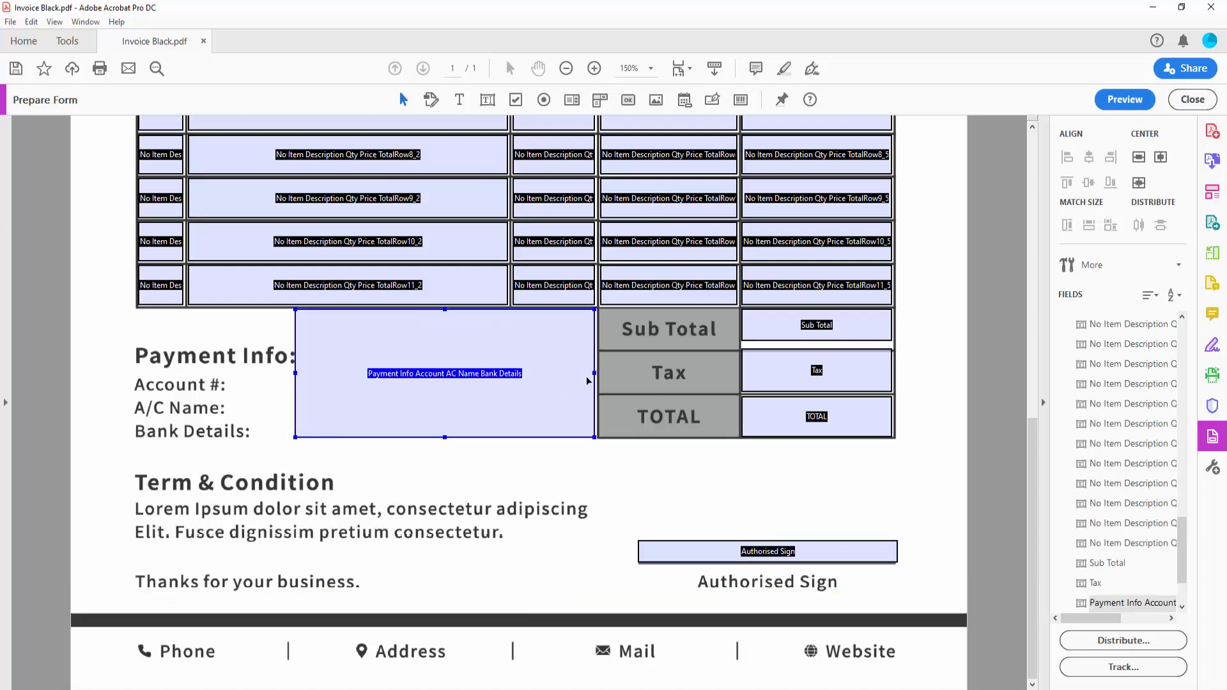
{"action": "left_click_drag", "start_coordinate": [593, 312], "coordinate": [565, 331]}
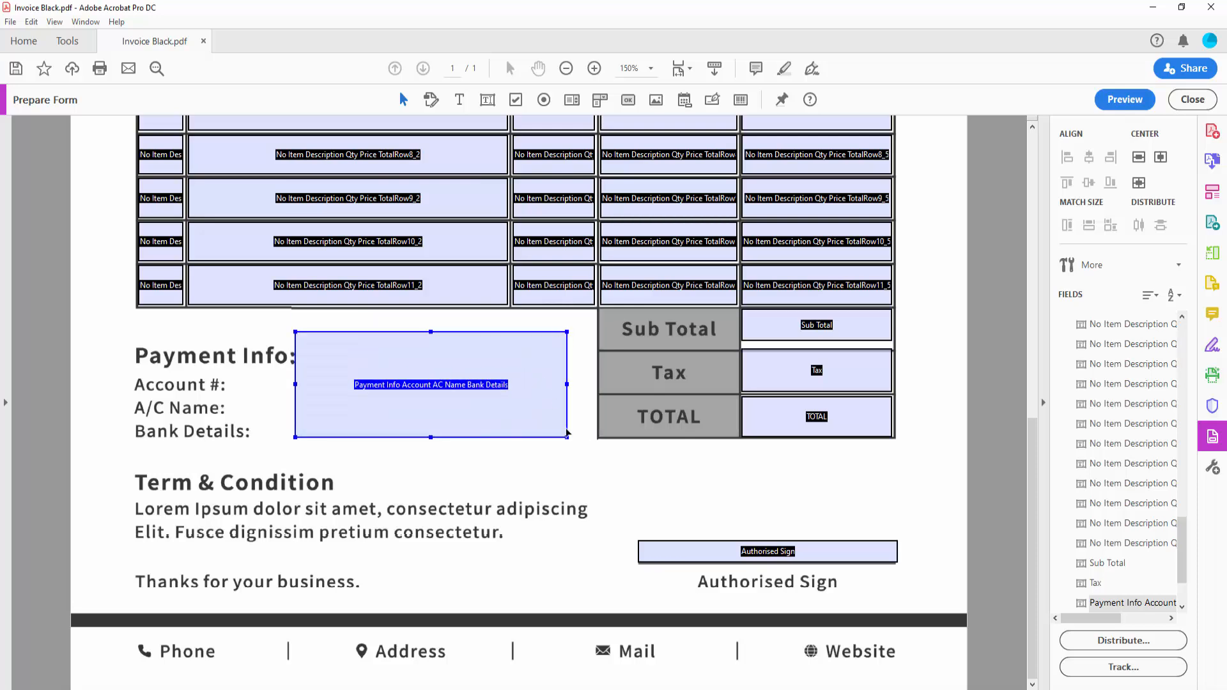
- Rename the first-row Qty field as q1 in its text field properties
{"action": "scroll", "coordinate": [570, 434], "scroll_direction": "up", "scroll_amount": 5}
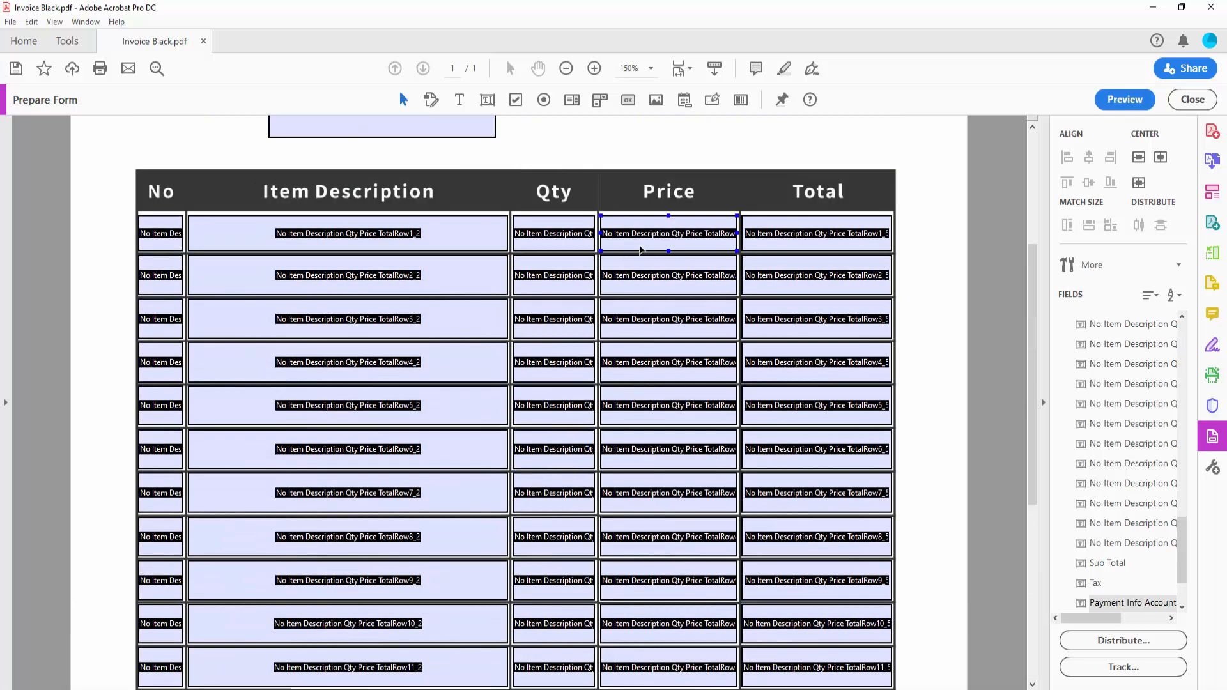
{"action": "left_click", "coordinate": [548, 231]}
{"action": "left_click", "coordinate": [672, 231]}
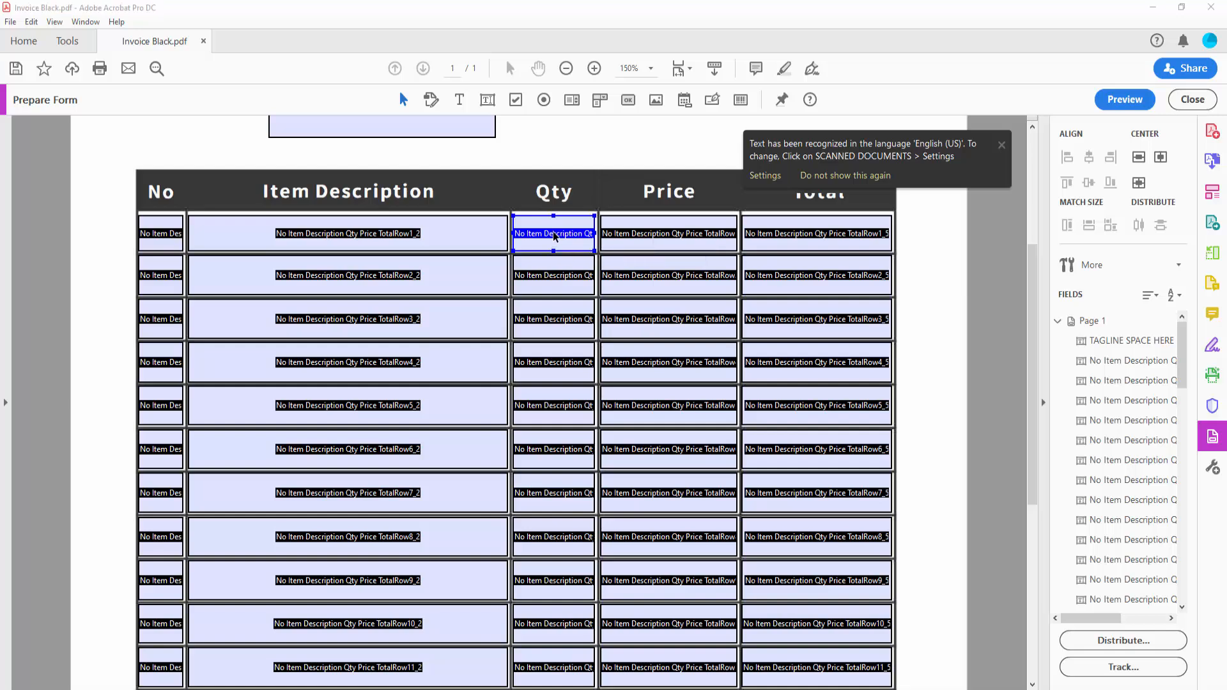
{"action": "double_click", "coordinate": [554, 235]}
{"action": "left_click_drag", "start_coordinate": [491, 266], "coordinate": [818, 303]}
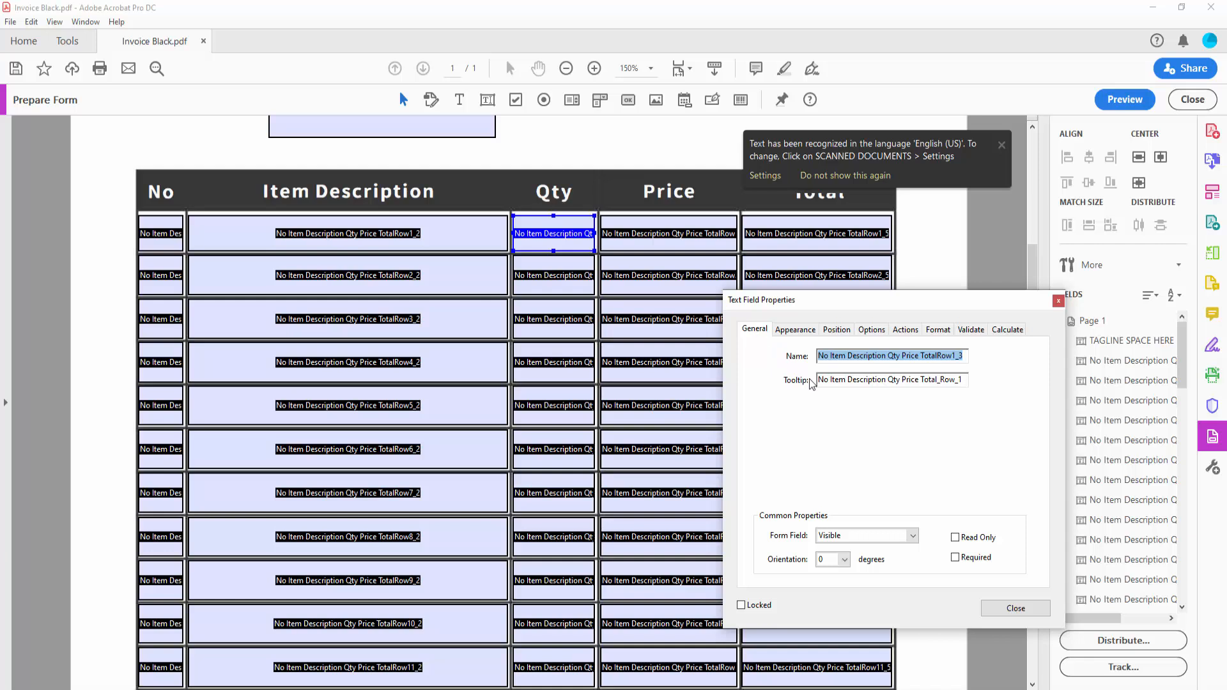
{"action": "double_click", "coordinate": [833, 355]}
{"action": "triple_click", "coordinate": [833, 356]}
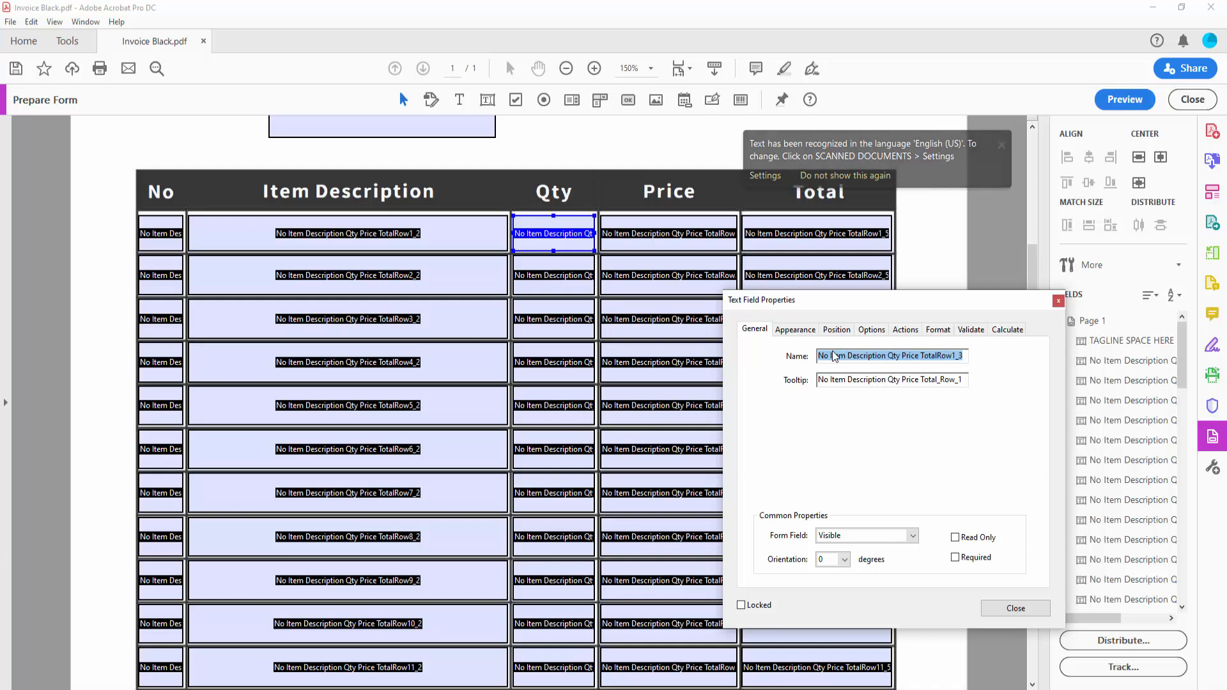
{"action": "type", "text": "q1"}
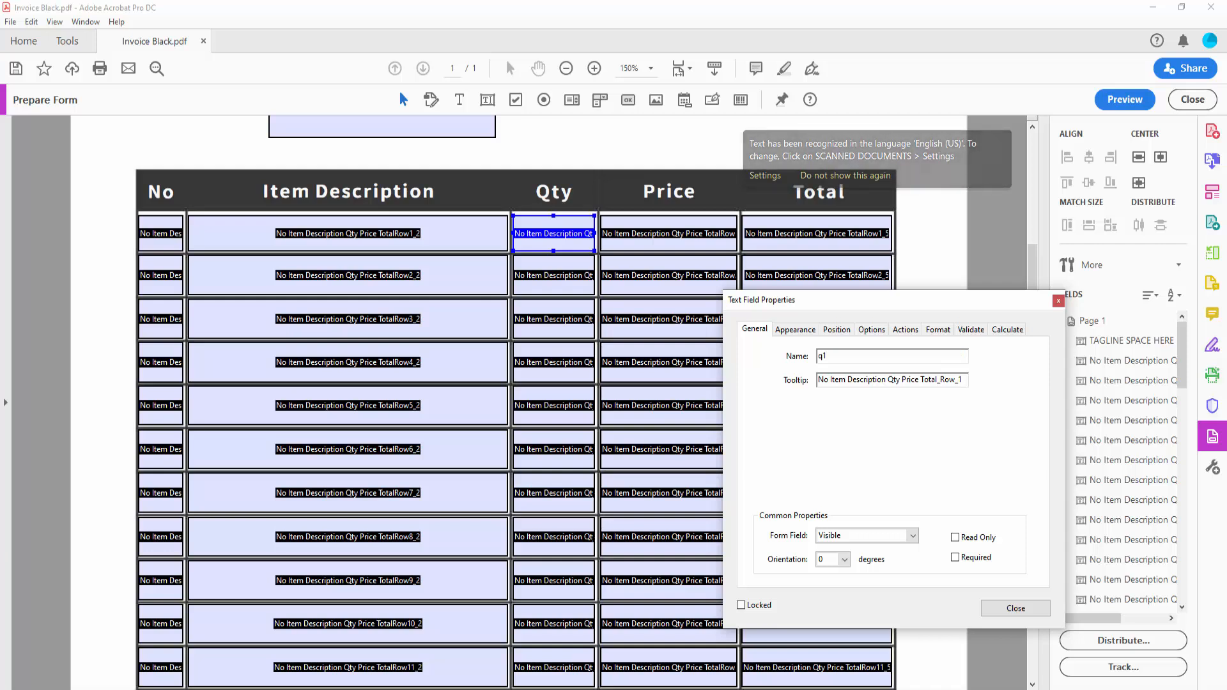
- Rename the second-row Qty field as q2 and copy that name for reuse
{"action": "left_click", "coordinate": [560, 280]}
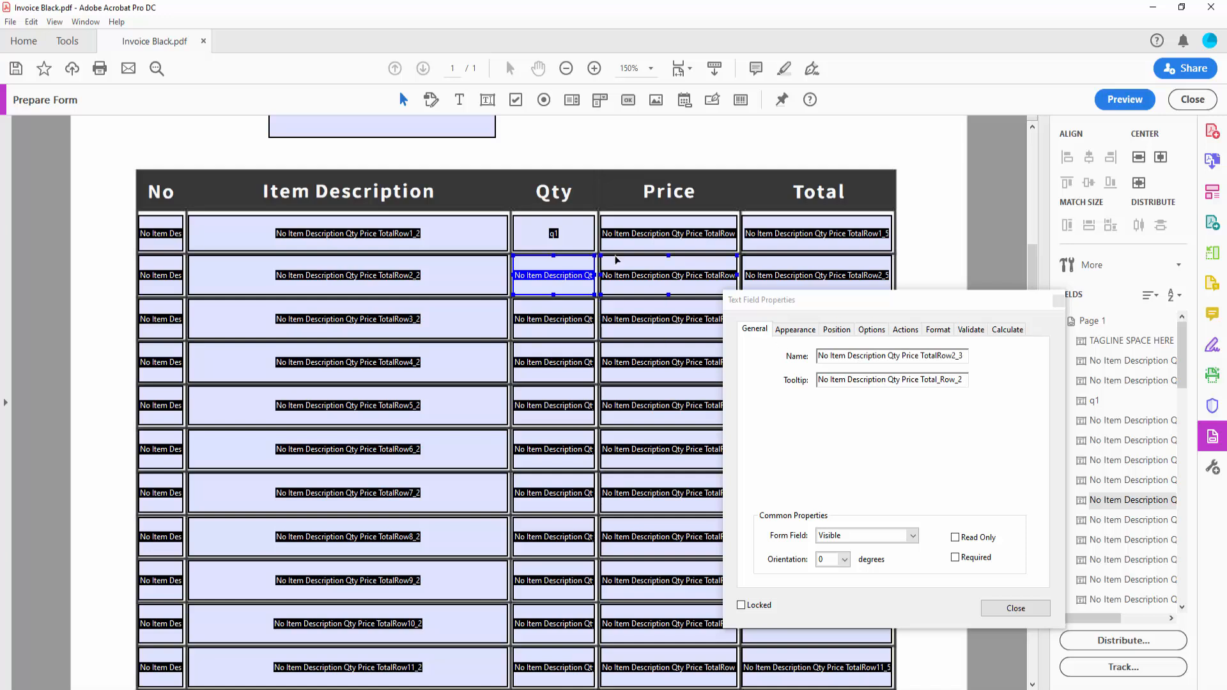
{"action": "left_click", "coordinate": [840, 356]}
{"action": "type", "text": "q"}
{"action": "key", "text": "ctrl+a"}
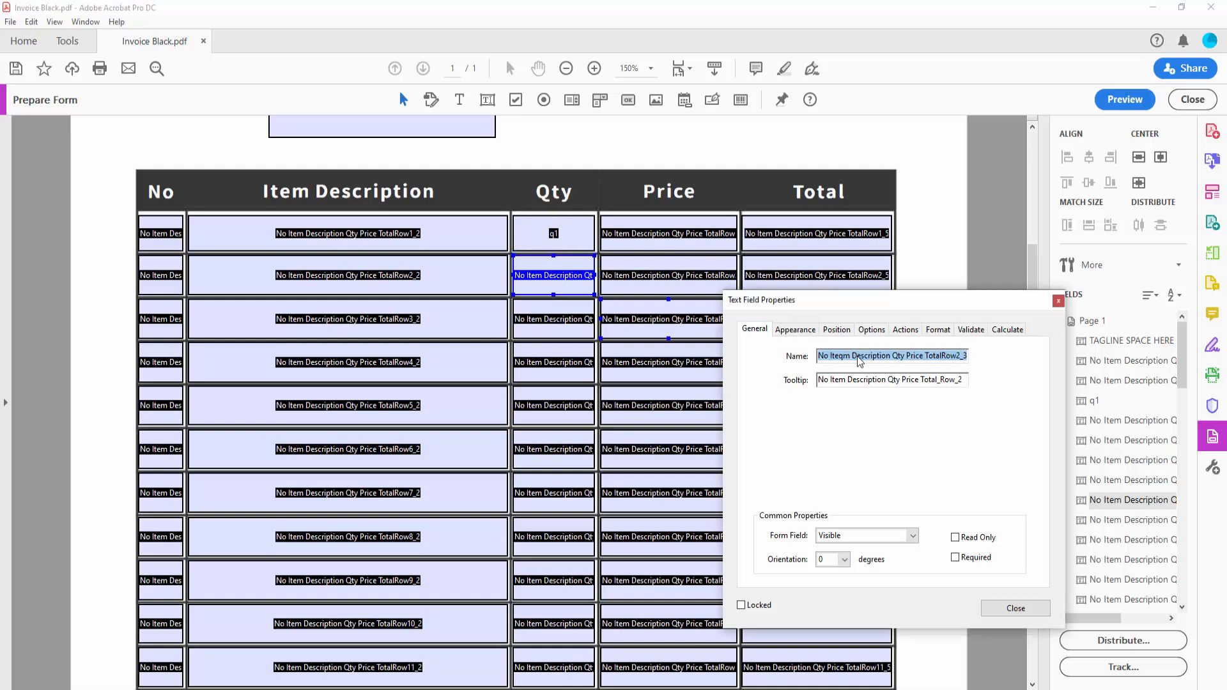
{"action": "type", "text": "q2"}
{"action": "key", "text": "ctrl+a"}
{"action": "key", "text": "ctrl+c"}
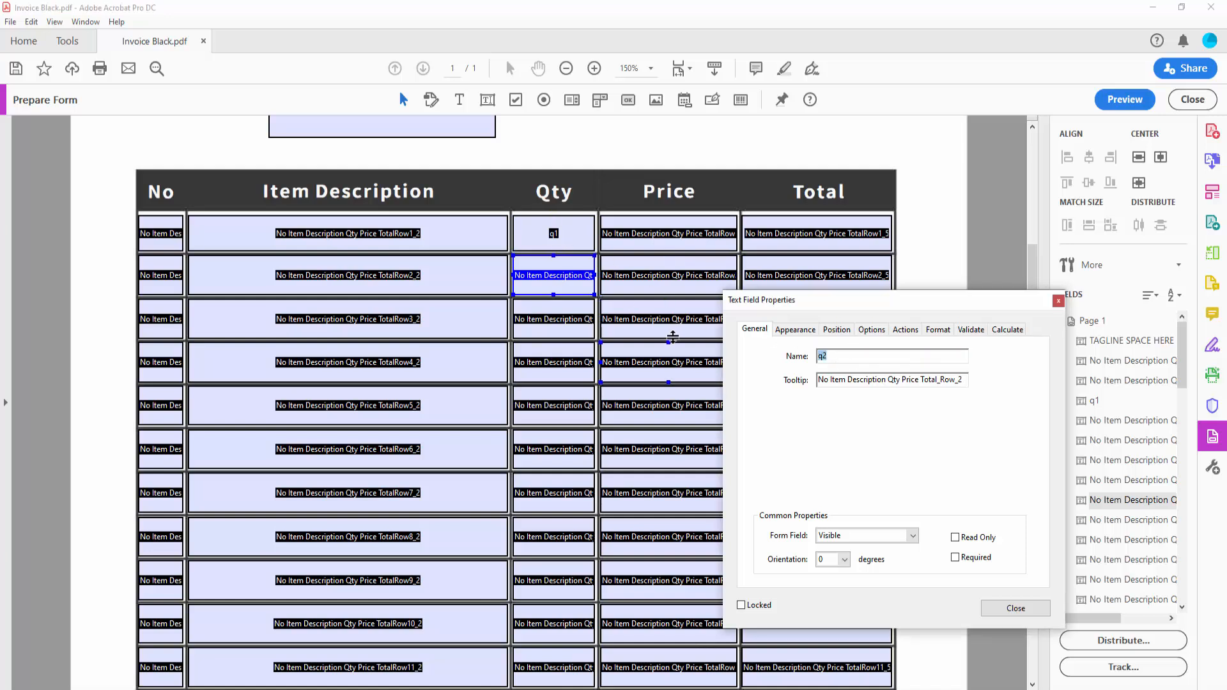
- Rename the Qty fields in the third and fourth rows as q3 and q4, reusing the copied name
{"action": "left_click", "coordinate": [563, 321]}
{"action": "left_click", "coordinate": [883, 359]}
{"action": "key", "text": "ctrl+a"}
{"action": "key", "text": "ctrl+v"}
{"action": "left_click", "coordinate": [586, 351]}
{"action": "left_click", "coordinate": [828, 362]}
{"action": "key", "text": "ctrl+a"}
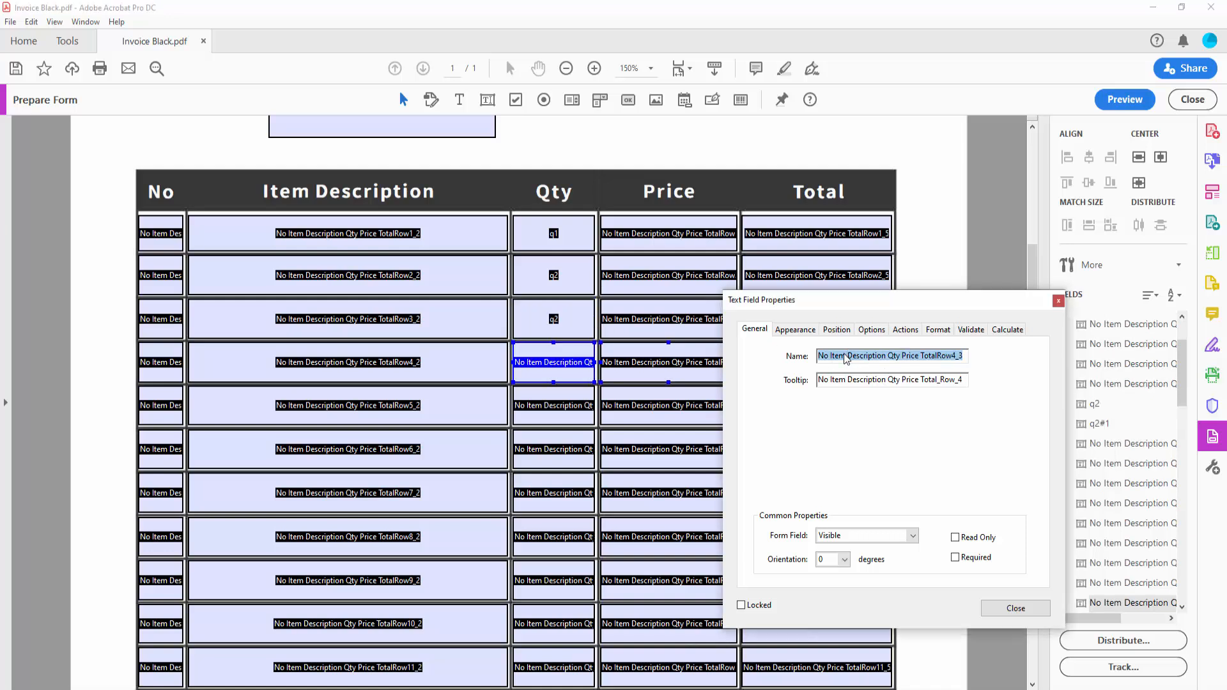
{"action": "key", "text": "ctrl+v"}
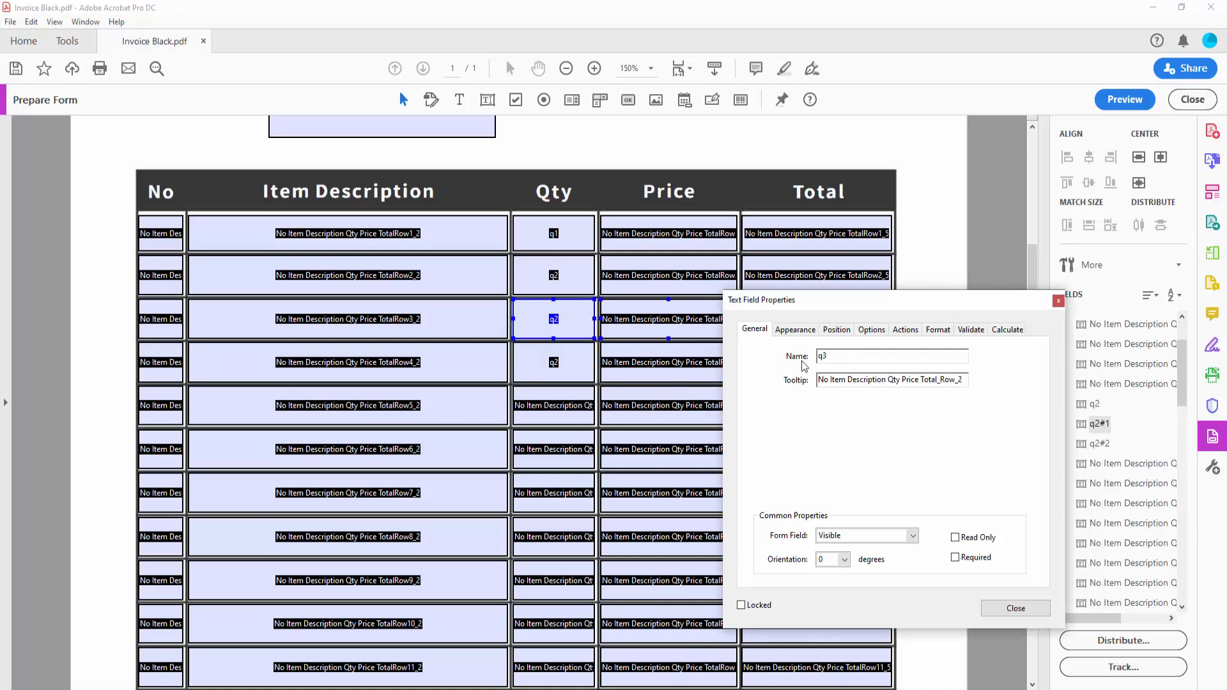
{"action": "left_click", "coordinate": [587, 370]}
{"action": "left_click", "coordinate": [829, 358]}
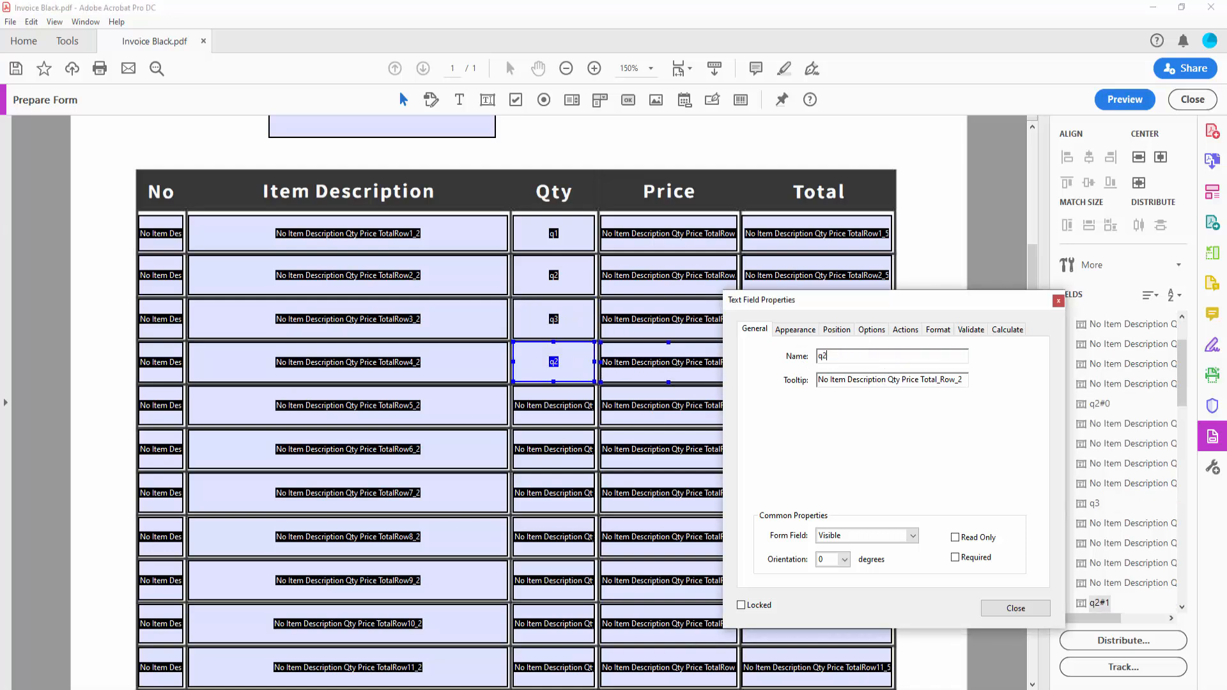
- Rename the Qty fields in the fifth and sixth rows as q5 and q6
{"action": "left_click", "coordinate": [567, 409]}
{"action": "left_click", "coordinate": [864, 360]}
{"action": "key", "text": "ctrl+a"}
{"action": "key", "text": "ctrl+v"}
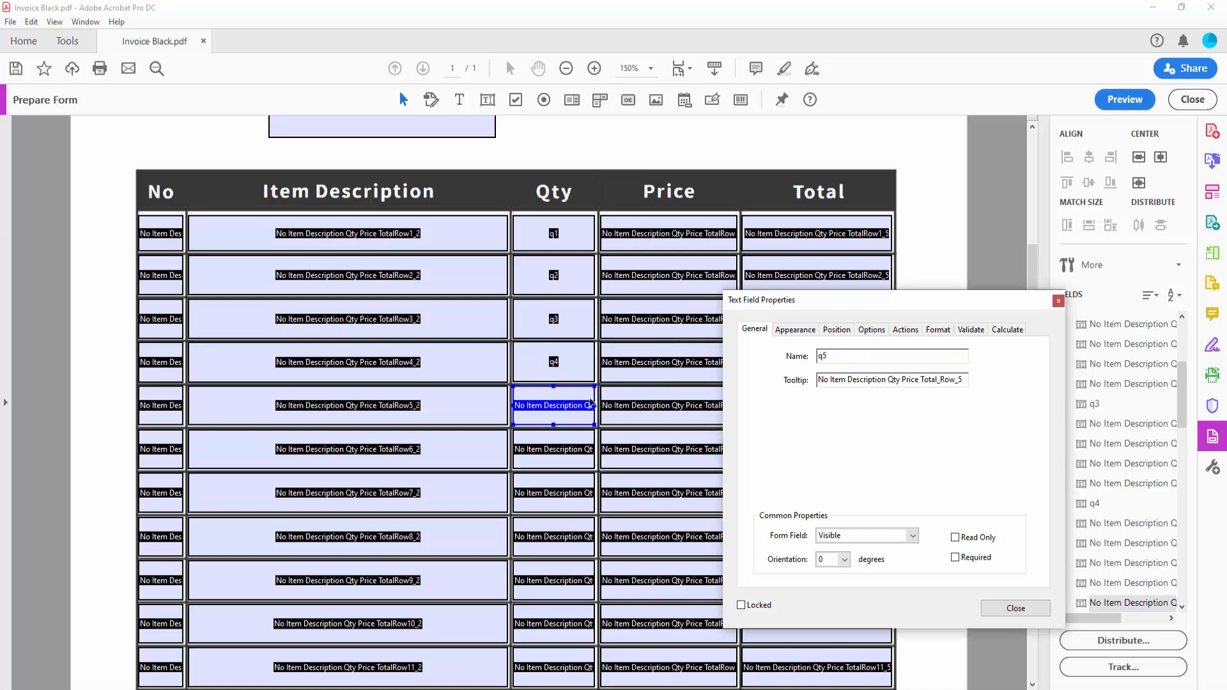
{"action": "left_click", "coordinate": [575, 449]}
{"action": "left_click", "coordinate": [834, 359]}
{"action": "key", "text": "ctrl+a"}
{"action": "key", "text": "ctrl+v"}
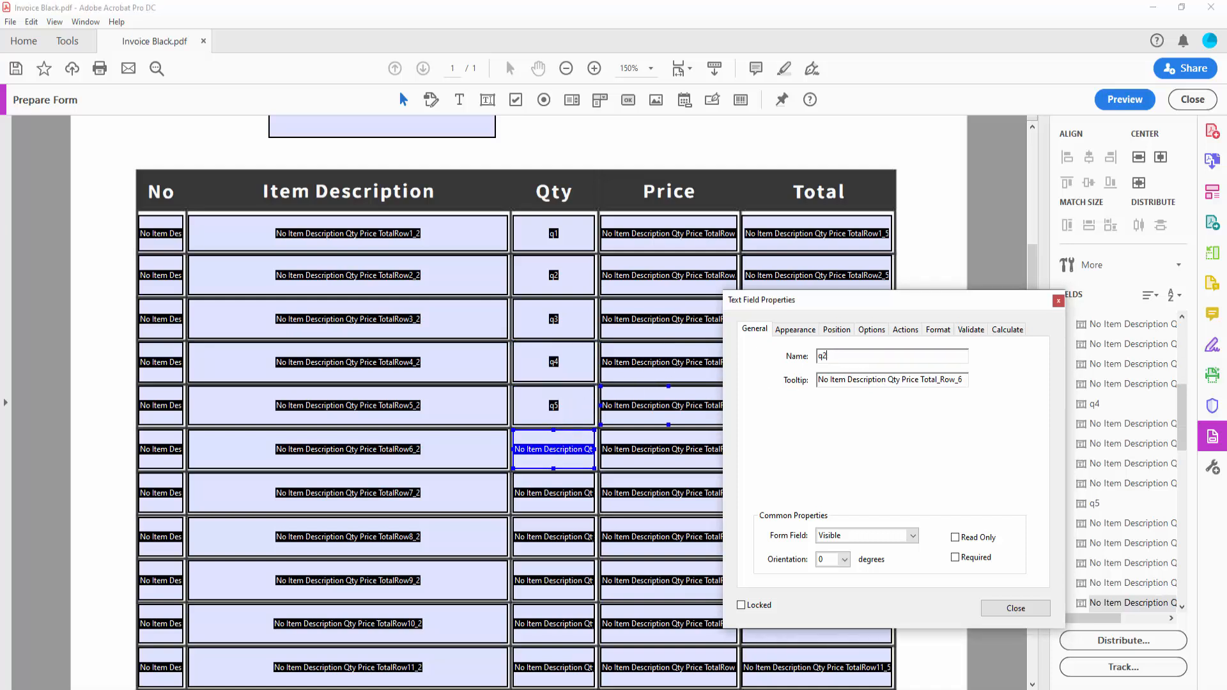
- Rename the seventh-row Qty field as q7
{"action": "left_click", "coordinate": [562, 493]}
{"action": "left_click", "coordinate": [842, 358]}
{"action": "key", "text": "ctrl+a"}
{"action": "key", "text": "ctrl+v"}
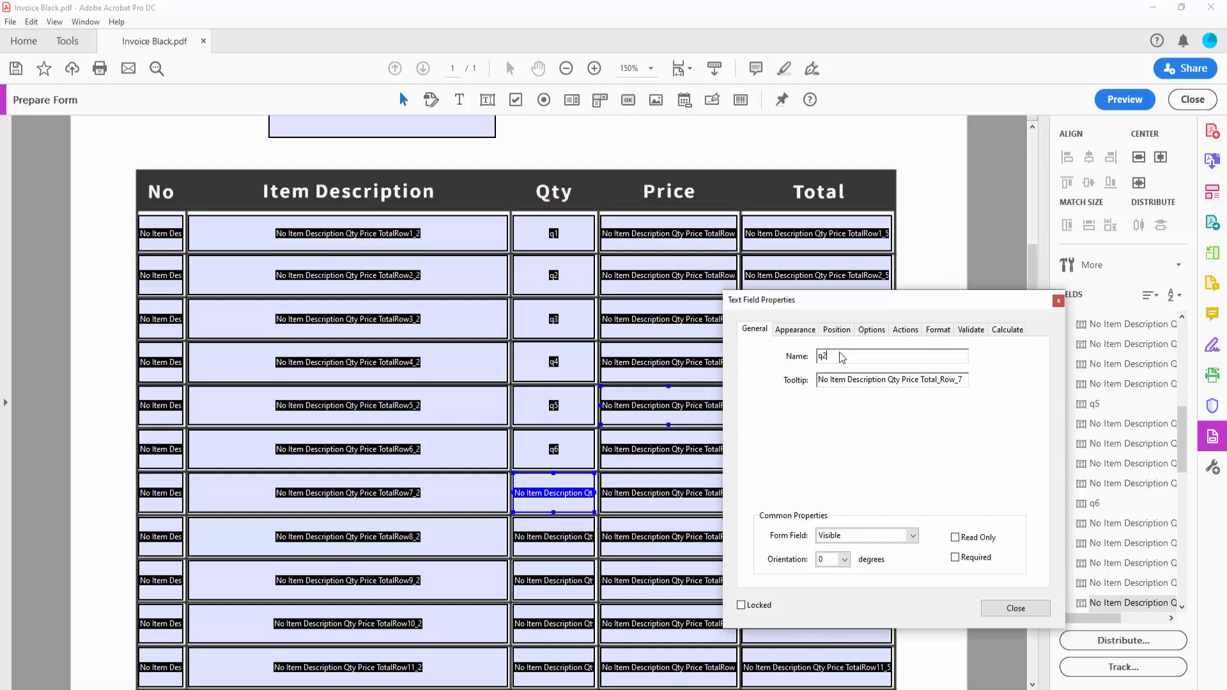
{"action": "type", "text": "7"}
- Rename the Qty fields in the eighth and ninth rows as q8 and q9, reusing the copied name
{"action": "left_click", "coordinate": [554, 537]}
{"action": "left_click", "coordinate": [874, 359]}
{"action": "key", "text": "ctrl+a"}
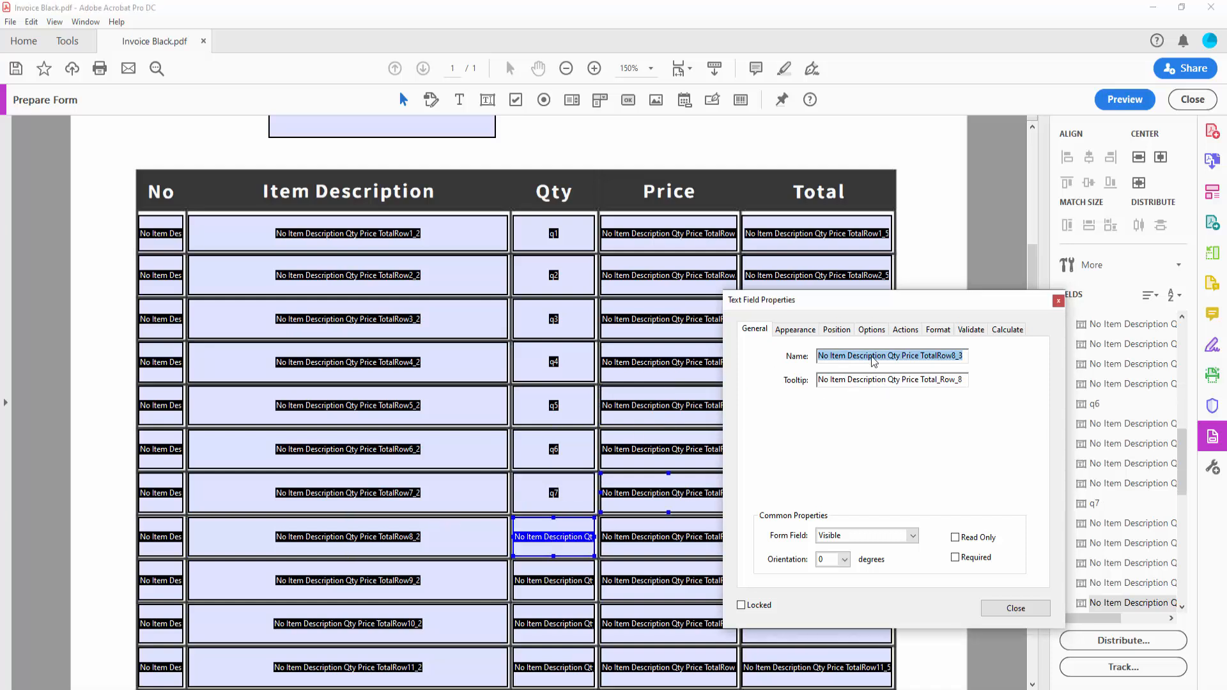
{"action": "key", "text": "ctrl+v"}
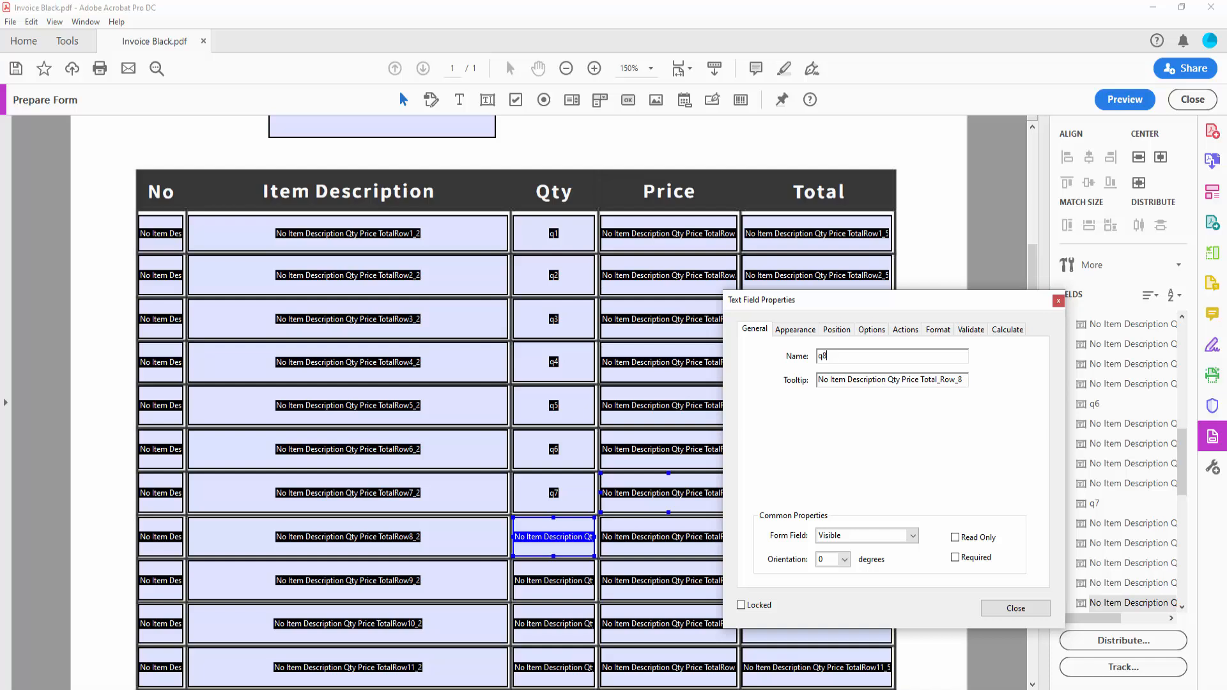
{"action": "type", "text": "8"}
{"action": "left_click", "coordinate": [549, 578]}
{"action": "key", "text": "ctrl+v"}
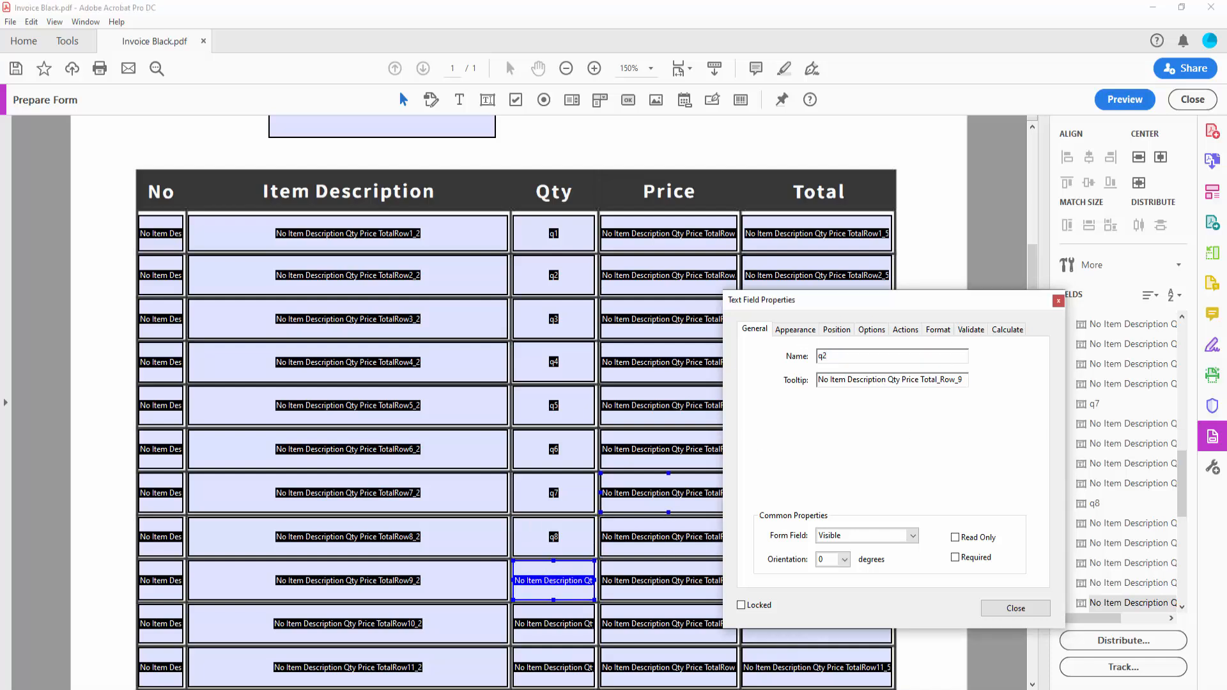
{"action": "type", "text": "9"}
- Rename the Qty fields in the tenth and eleventh rows as q10 and q11
{"action": "scroll", "coordinate": [601, 523], "scroll_direction": "down", "scroll_amount": 2}
{"action": "double_click", "coordinate": [553, 502]}
{"action": "type", "text": "q2"}
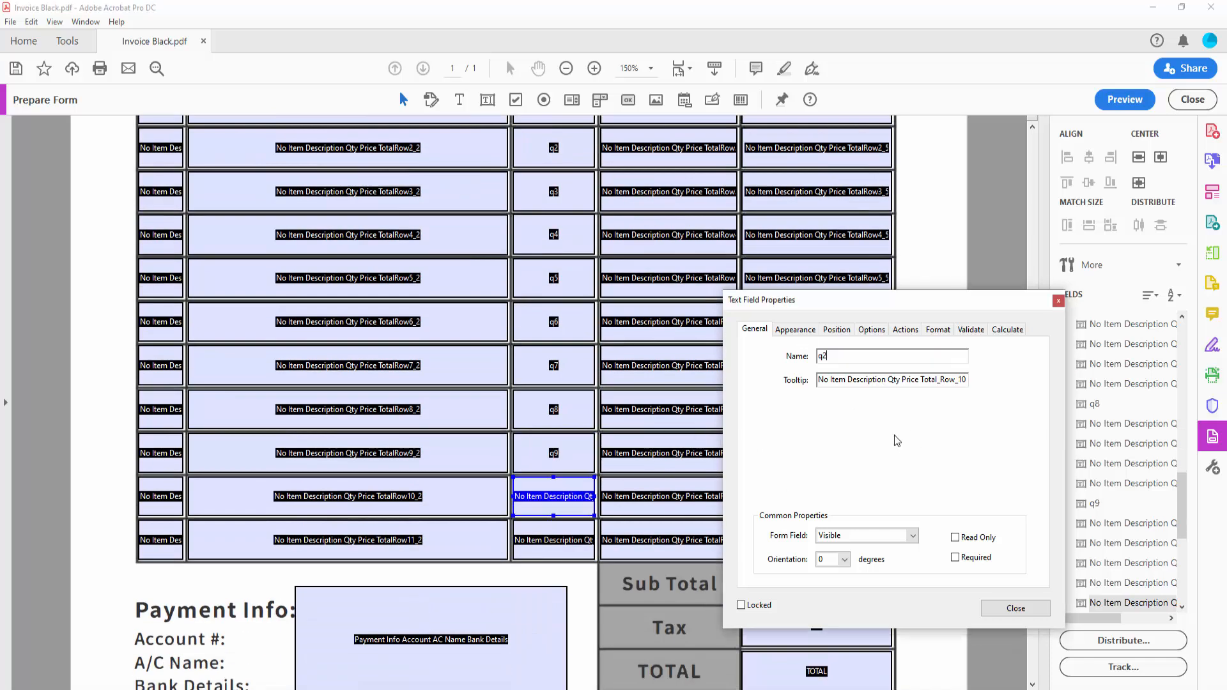
{"action": "type", "text": "10"}
{"action": "double_click", "coordinate": [554, 540]}
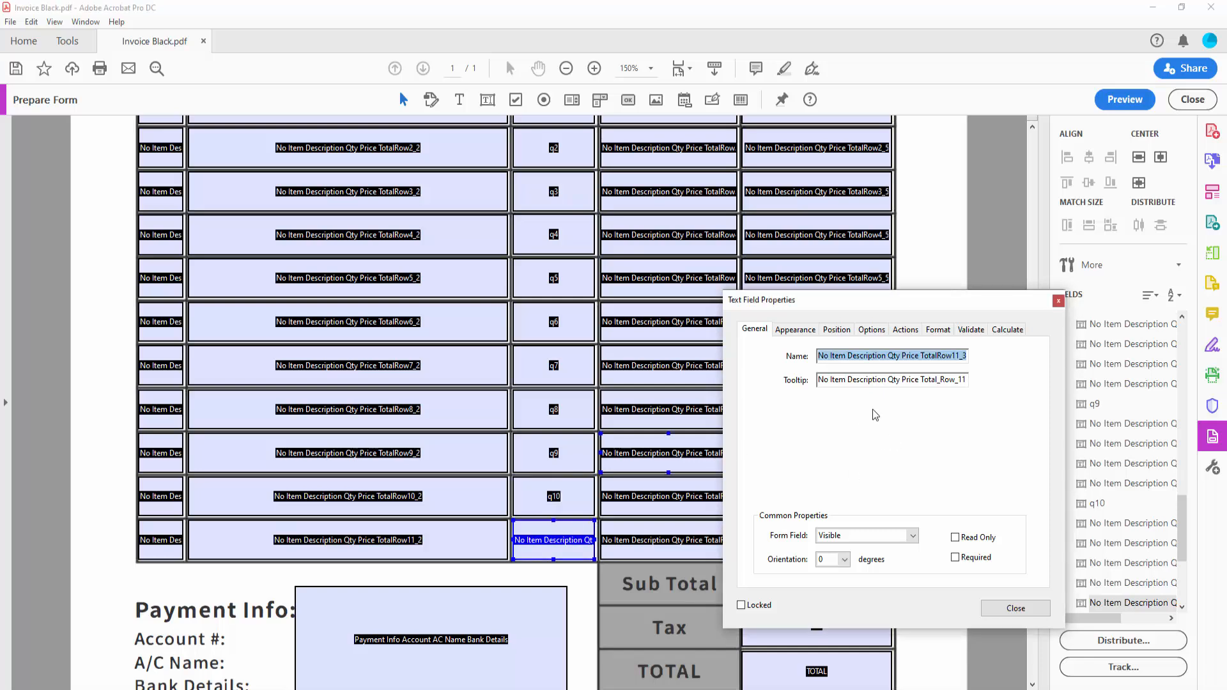
{"action": "type", "text": "q2"}
{"action": "type", "text": "11"}
{"action": "key", "text": "Tab"}
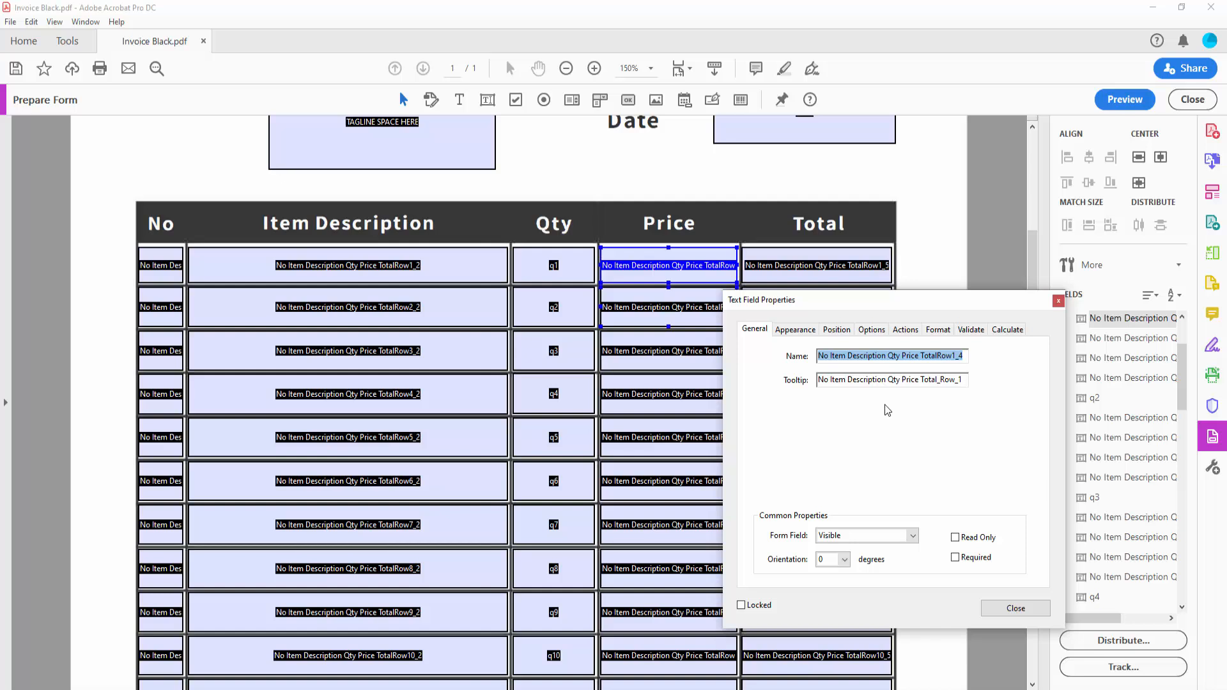
- Rename the Price fields in the first three rows as p1, p2 and p3
{"action": "type", "text": "p"}
{"action": "left_click", "coordinate": [859, 361]}
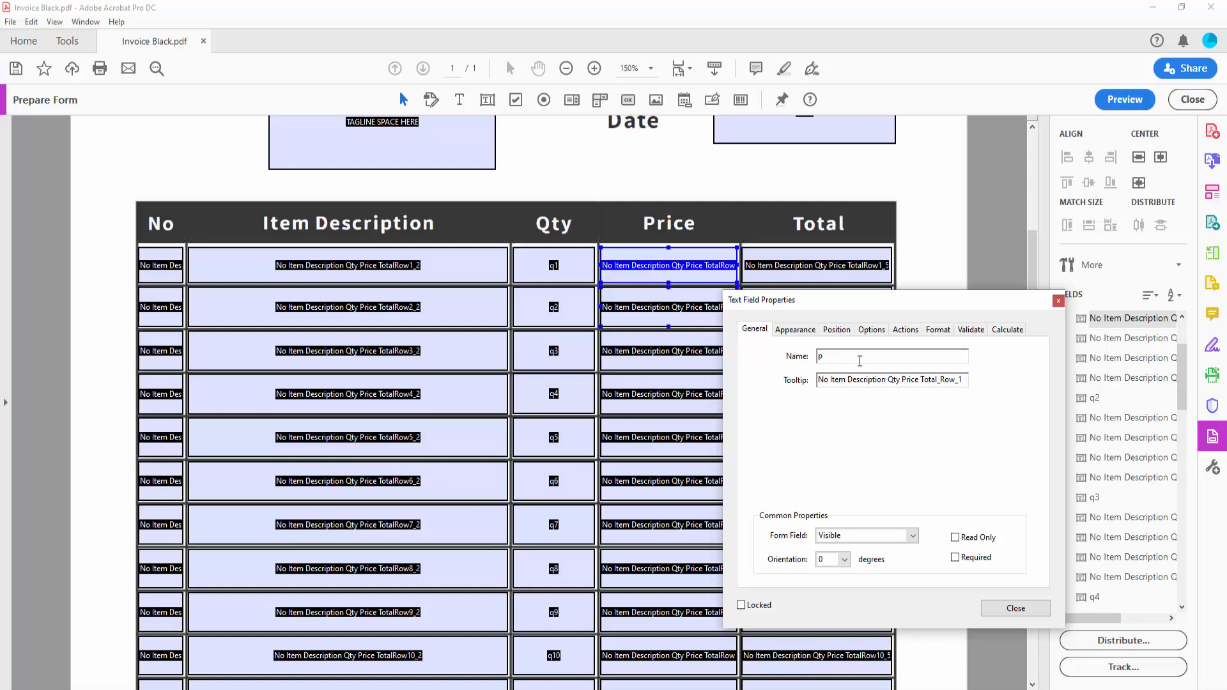
{"action": "type", "text": "1"}
{"action": "key", "text": "Tab"}
{"action": "type", "text": "p2"}
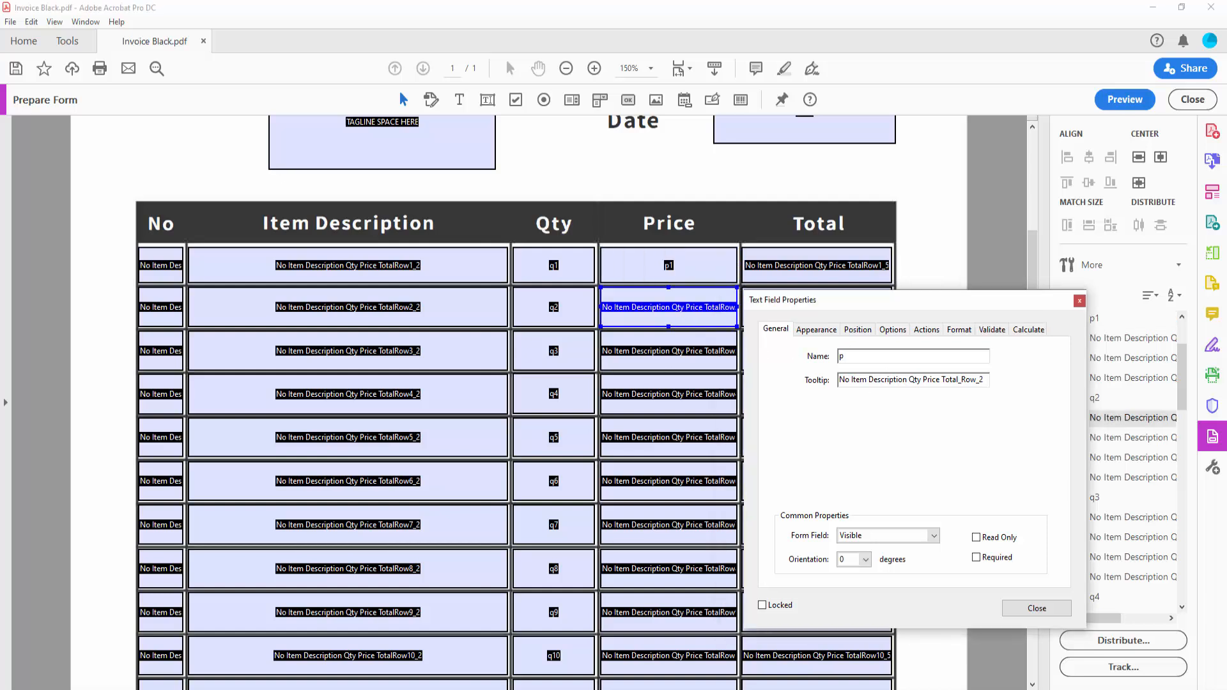
{"action": "key", "text": "Tab"}
{"action": "type", "text": "p"}
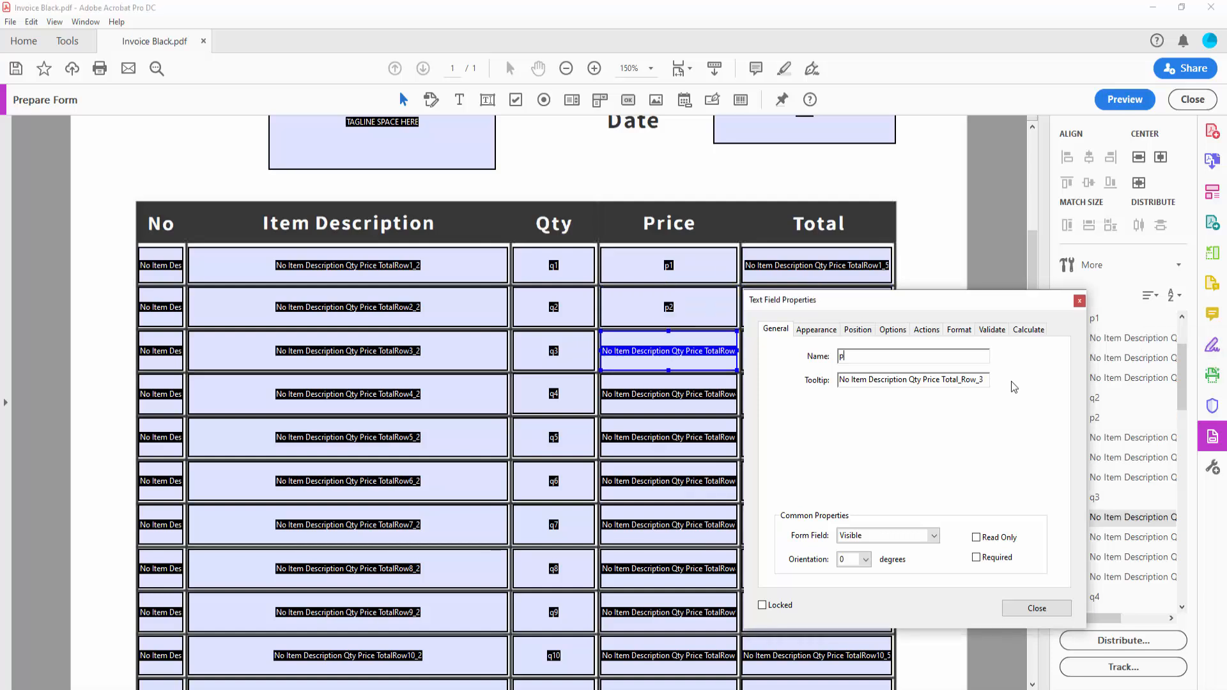
{"action": "type", "text": "3"}
{"action": "key", "text": "Tab"}
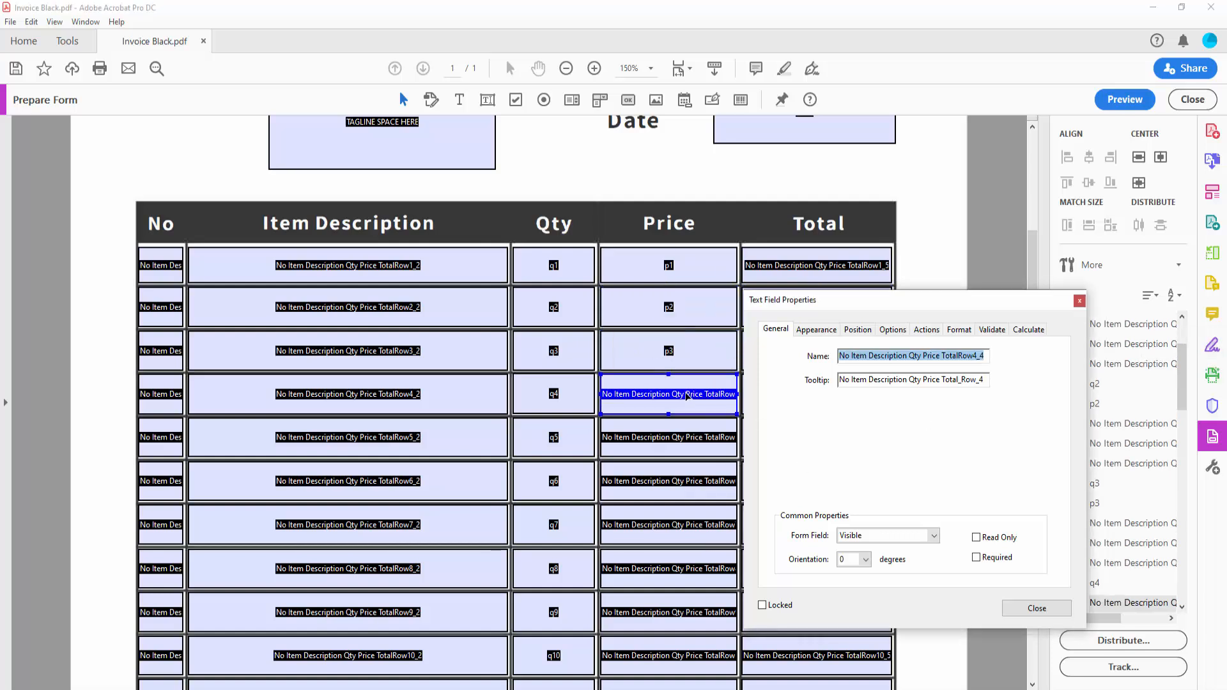
- Rename the Price fields in the fourth, fifth and sixth rows as p4, p5 and p6
{"action": "type", "text": "p4"}
{"action": "key", "text": "Tab"}
{"action": "type", "text": "p"}
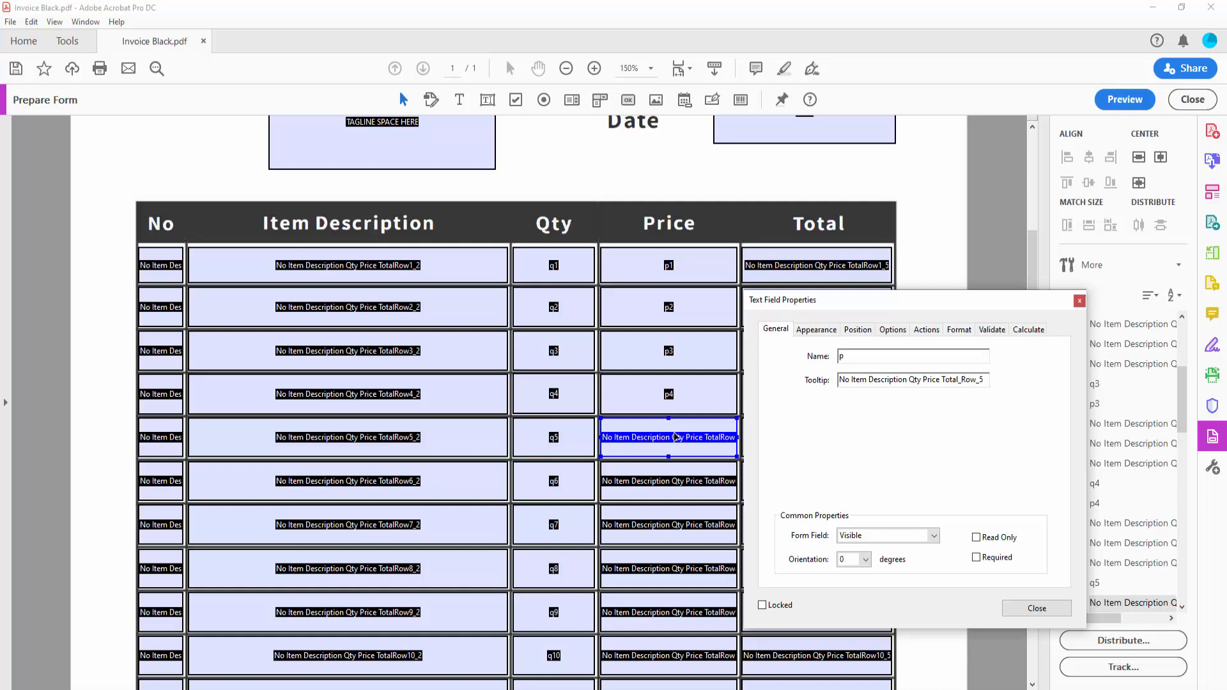
{"action": "type", "text": "5"}
{"action": "key", "text": "Tab"}
{"action": "type", "text": "p"}
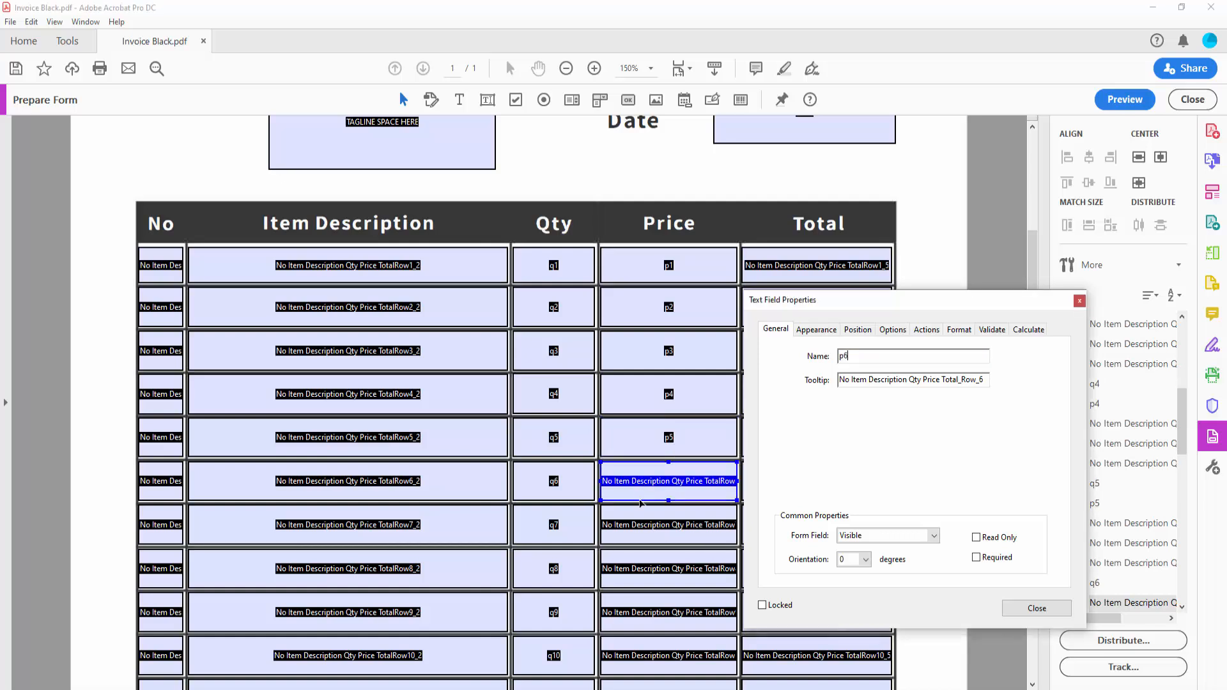
{"action": "type", "text": "6"}
{"action": "key", "text": "Tab"}
- Rename the Price fields in the seventh to tenth rows as p7, p8, p9 and p10
{"action": "type", "text": "p7"}
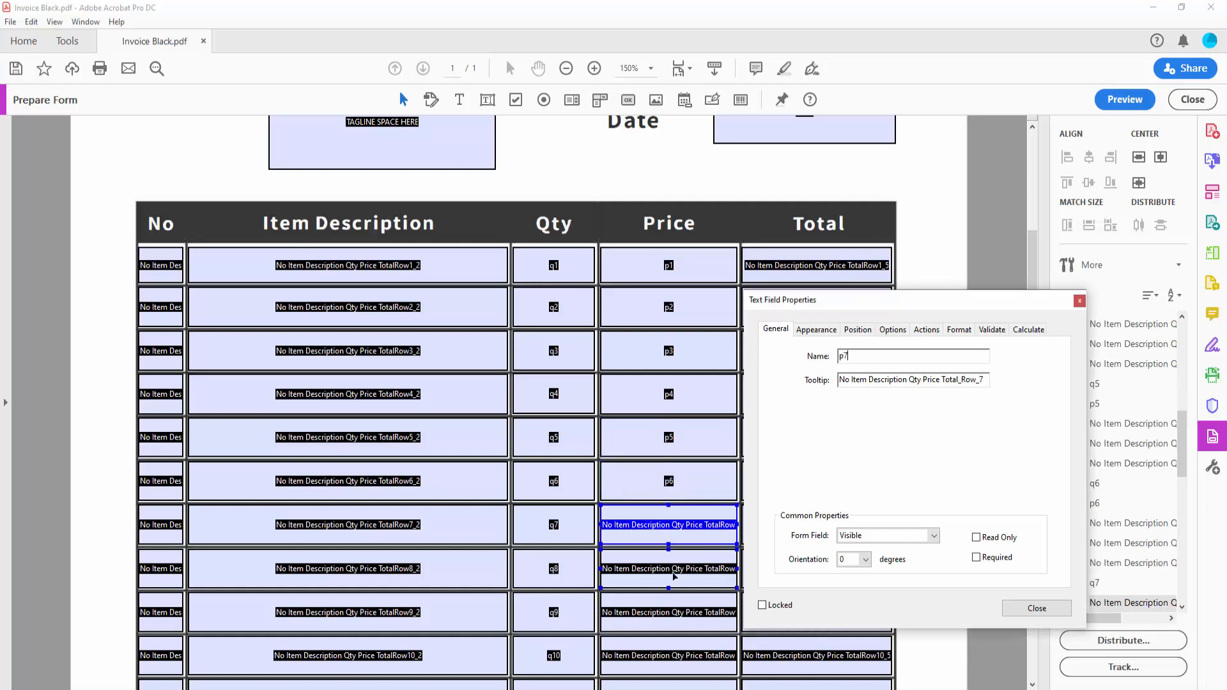
{"action": "key", "text": "Tab"}
{"action": "type", "text": "p8"}
{"action": "key", "text": "Tab"}
{"action": "type", "text": "p"}
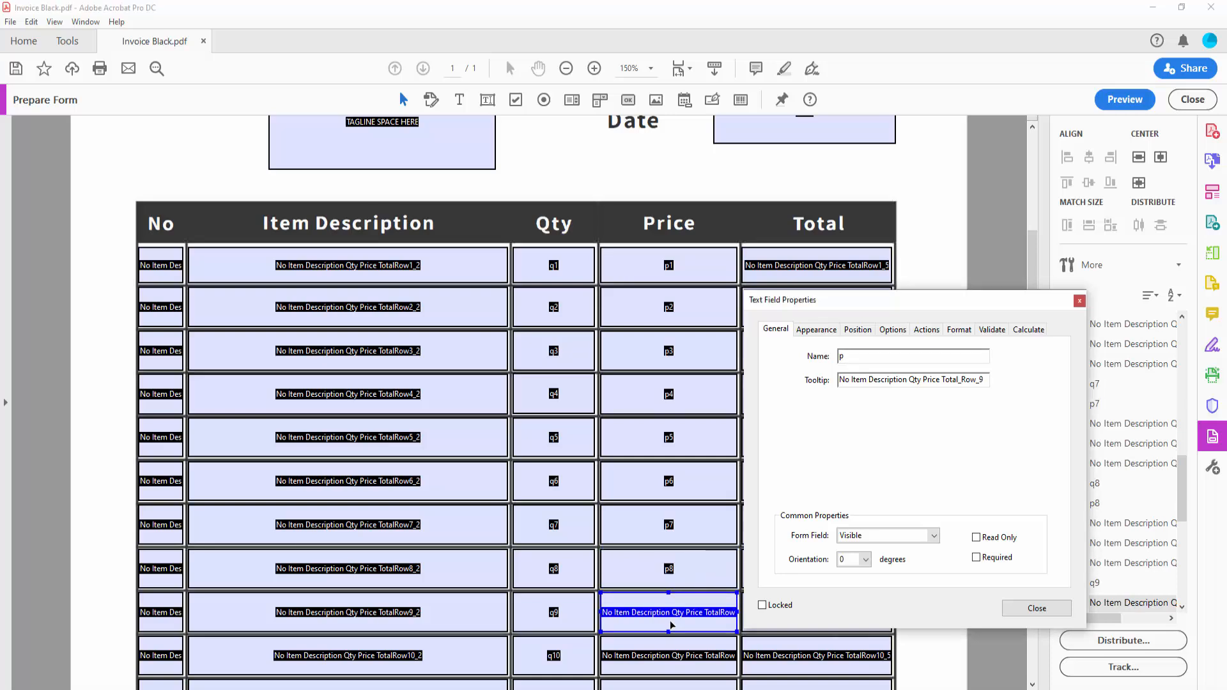
{"action": "type", "text": "9"}
{"action": "key", "text": "Tab"}
{"action": "type", "text": "p"}
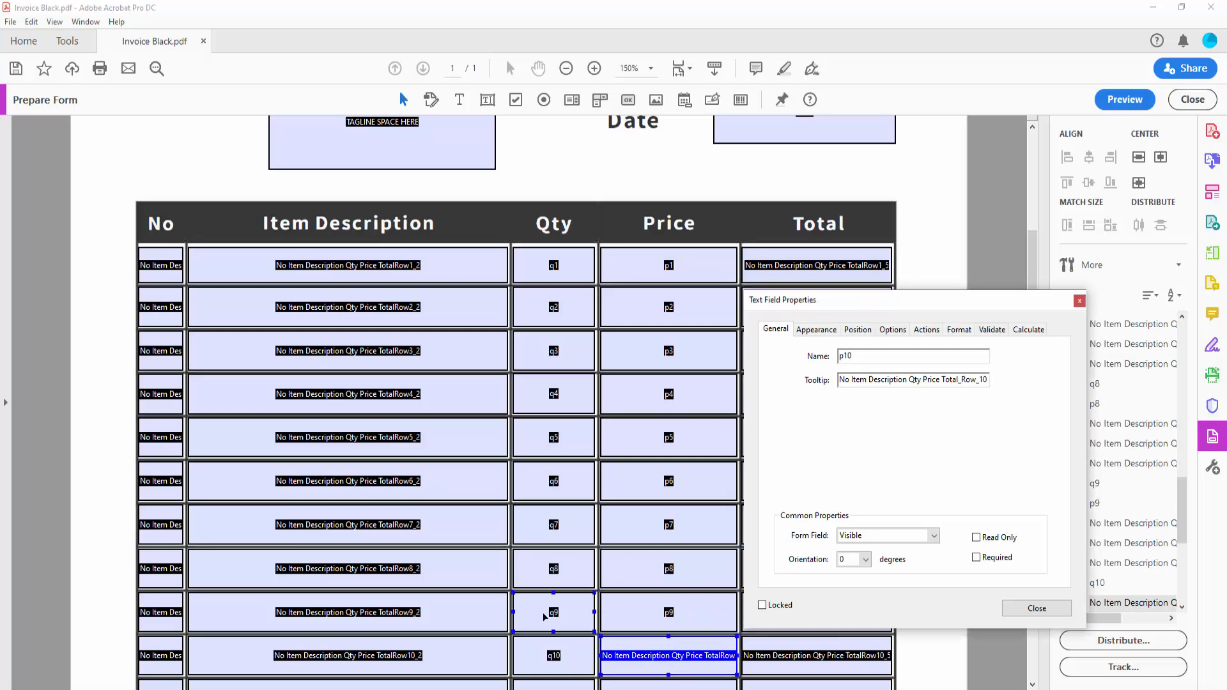
{"action": "key", "text": "Tab"}
- Try to rename the eleventh-row Price field as p11, undo the latest renaming and close the field properties
{"action": "type", "text": "p11"}
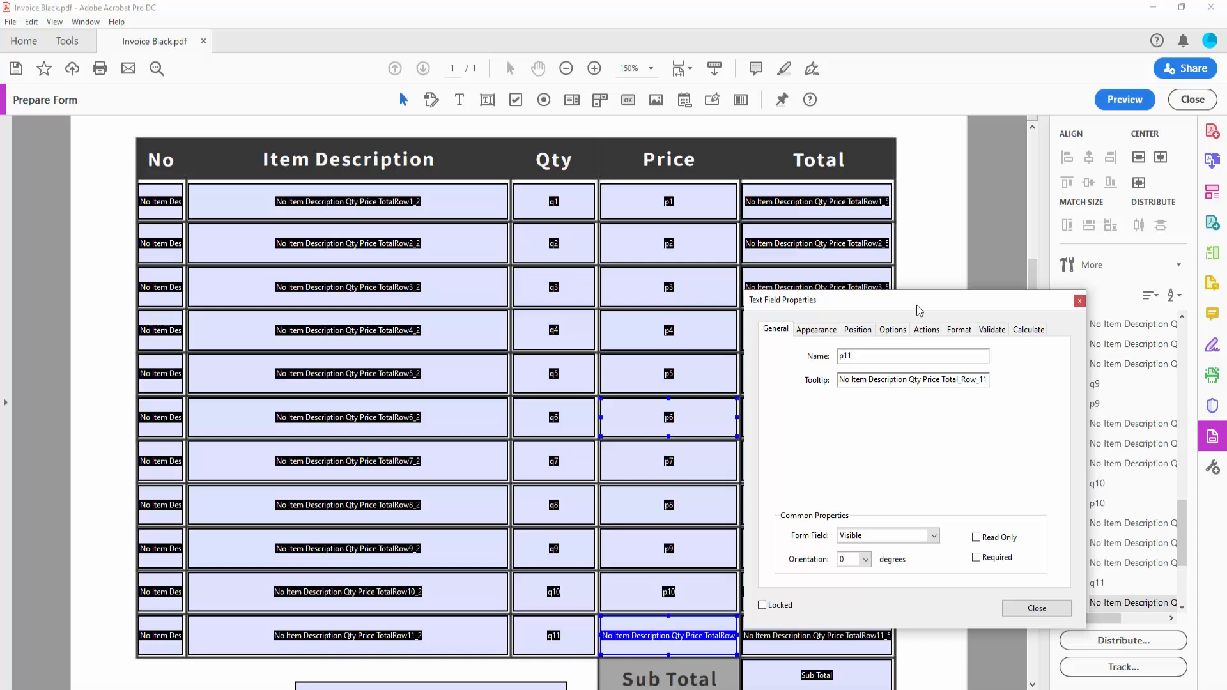
{"action": "key", "text": "Tab"}
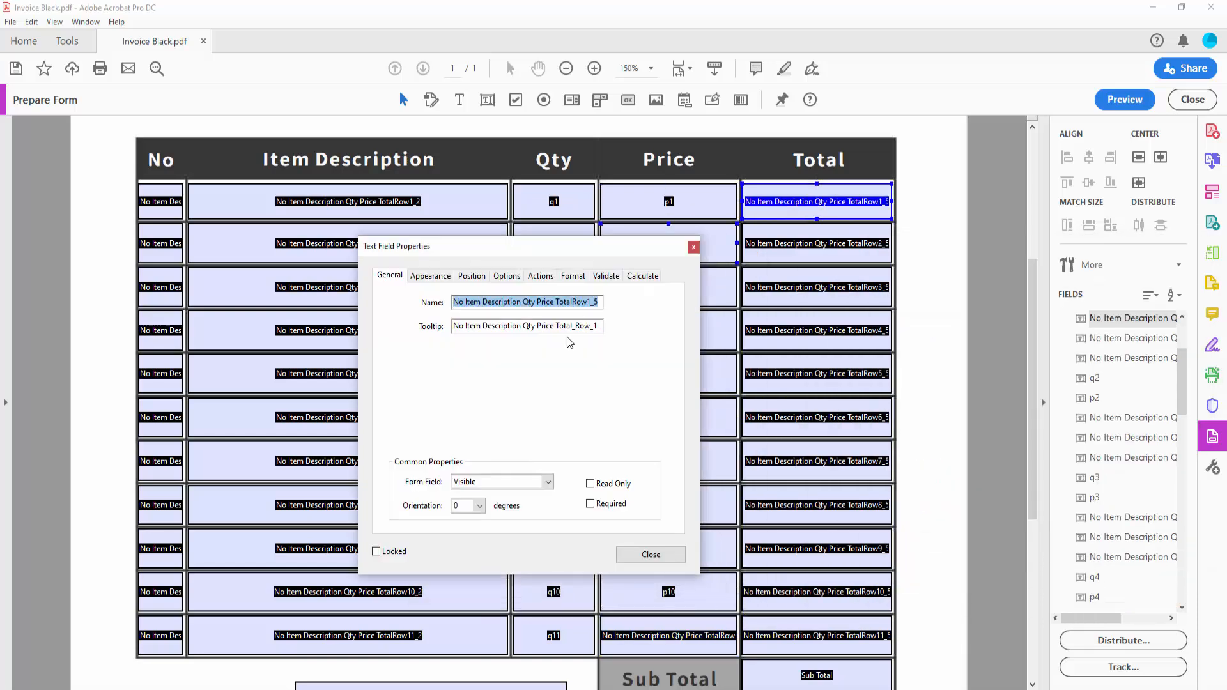
{"action": "type", "text": "t"}
{"action": "key", "text": "ctrl+z"}
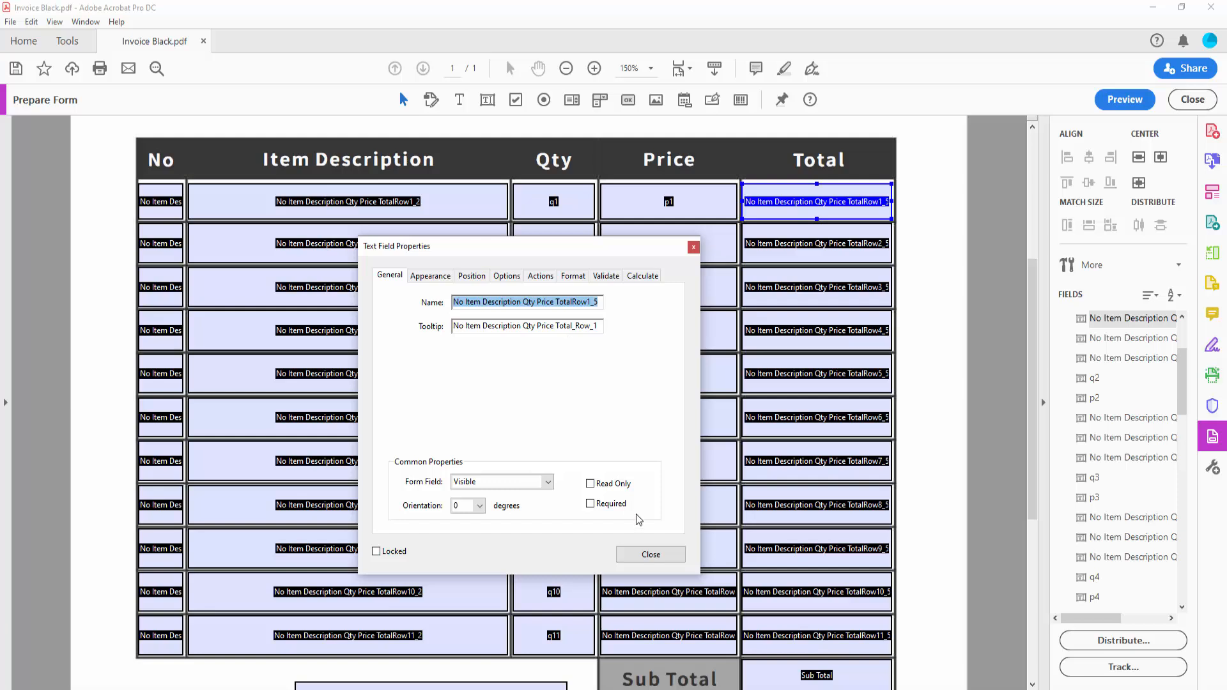
{"action": "left_click", "coordinate": [650, 554]}
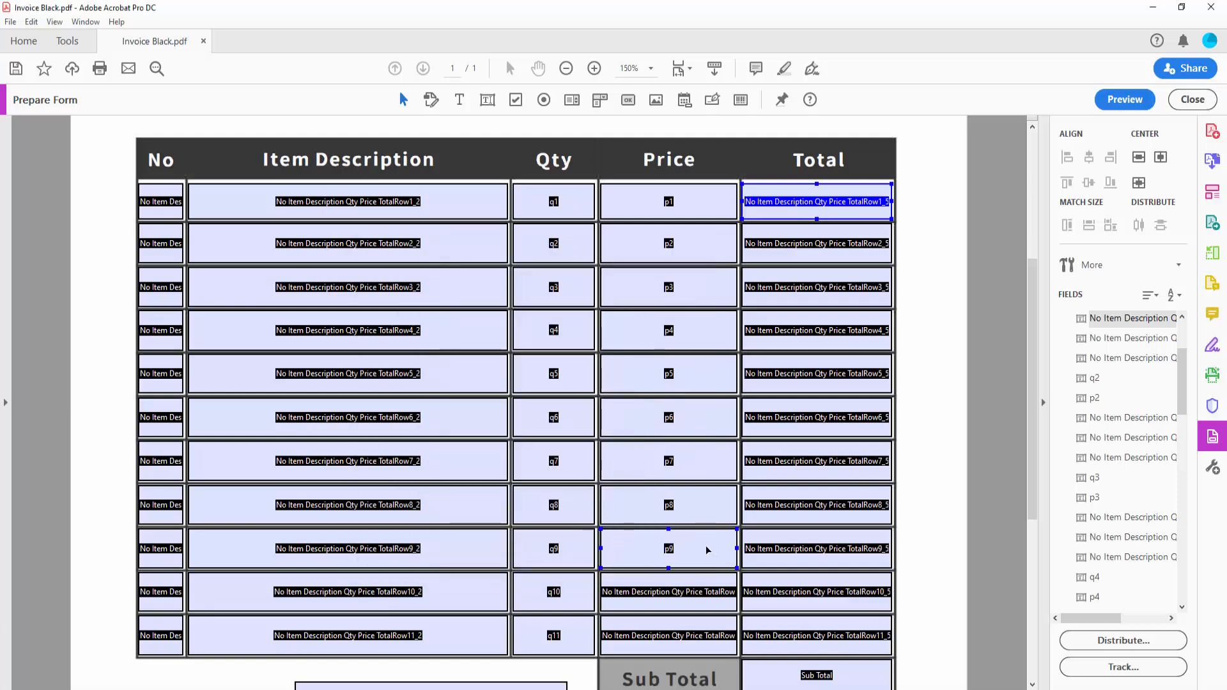
- Redo the undone renaming of the tenth-row Price field
{"action": "key", "text": "ctrl+y"}
{"action": "left_click", "coordinate": [651, 368]}
{"action": "key", "text": "ctrl+shift+z"}
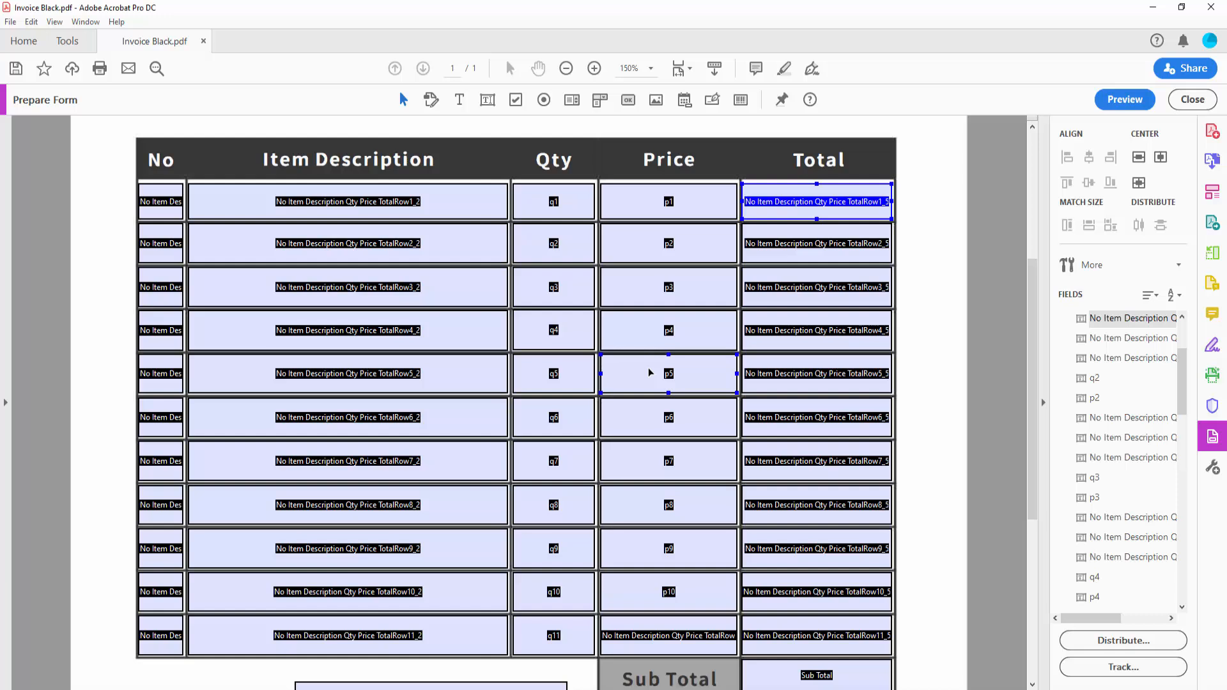
- Rename the eleventh-row Price field as p11 and close its properties
{"action": "double_click", "coordinate": [671, 644]}
{"action": "type", "text": "p11"}
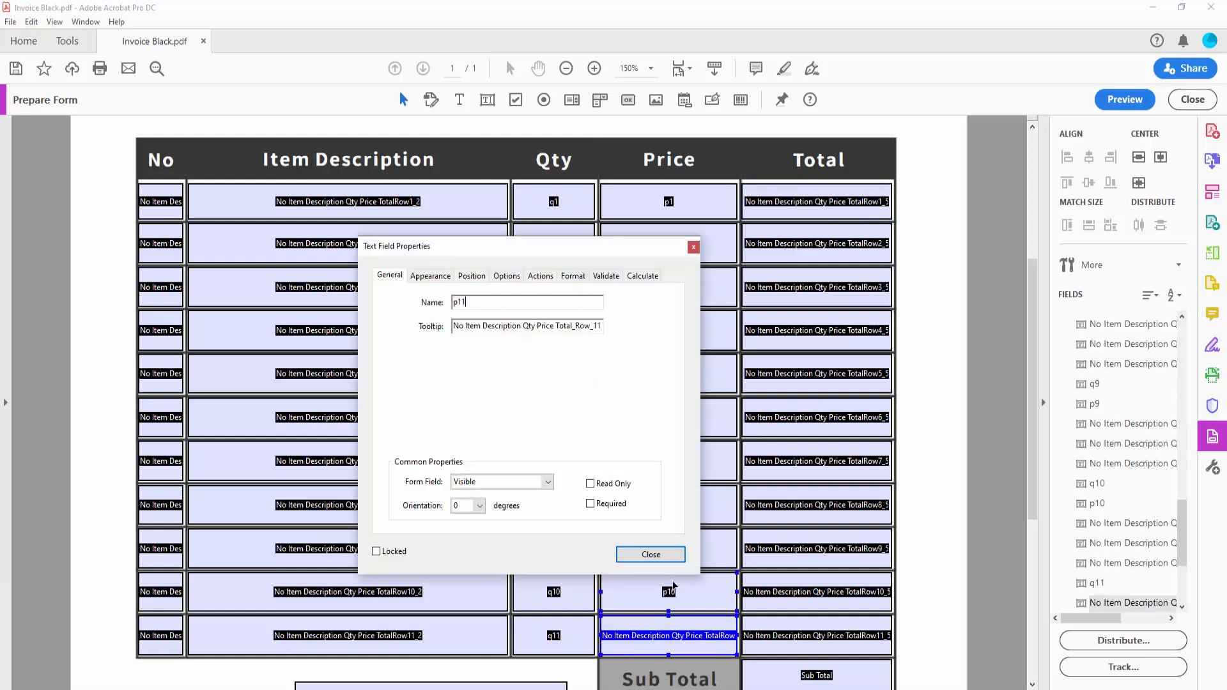
{"action": "left_click", "coordinate": [650, 554]}
- Rename the Total fields in the first three rows as t1, t2 and t3
{"action": "double_click", "coordinate": [817, 201]}
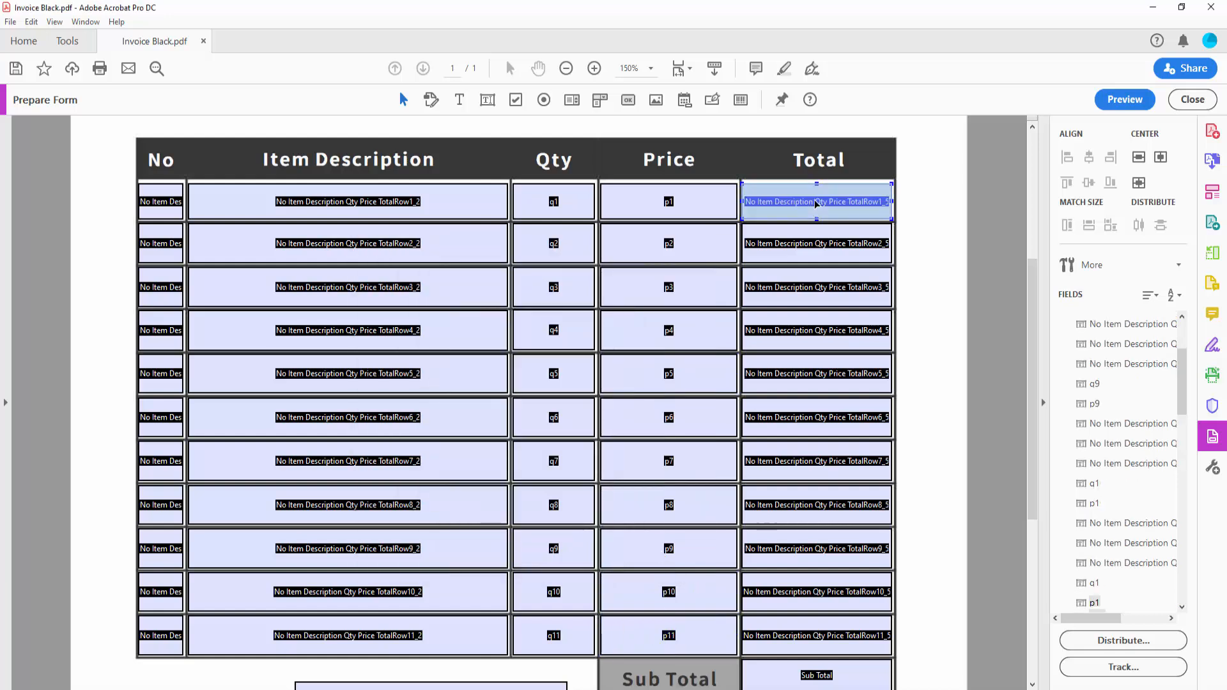
{"action": "type", "text": "t"}
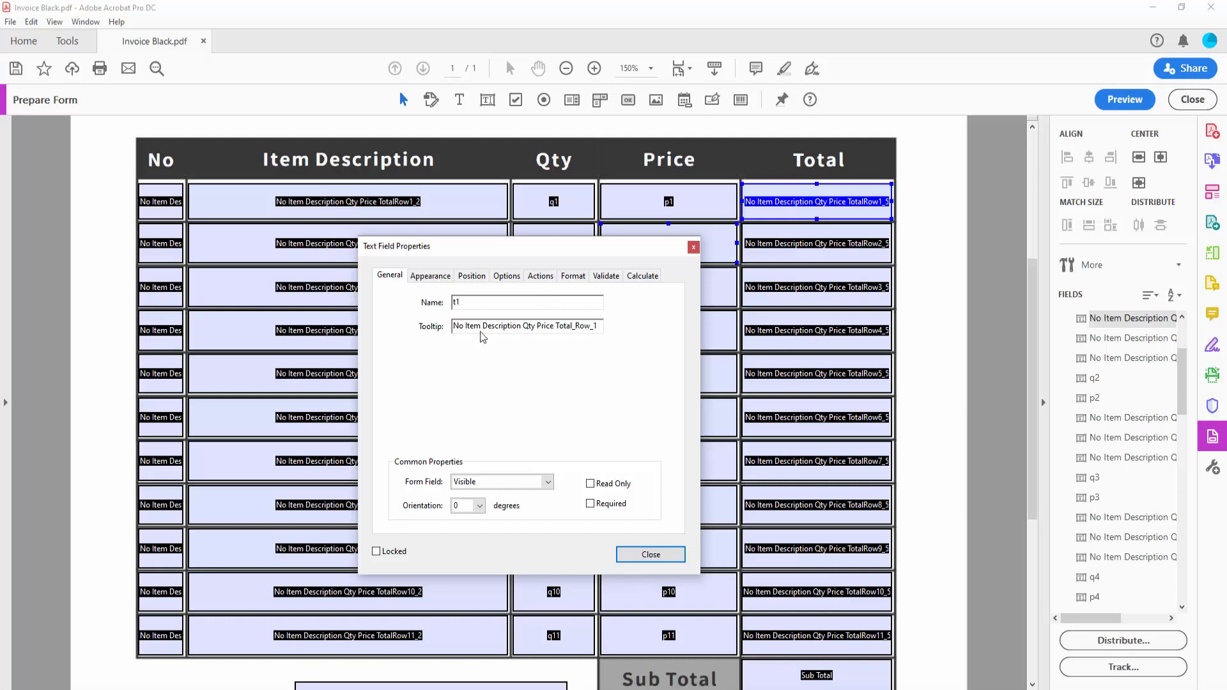
{"action": "type", "text": "1"}
{"action": "double_click", "coordinate": [769, 245]}
{"action": "type", "text": "t2"}
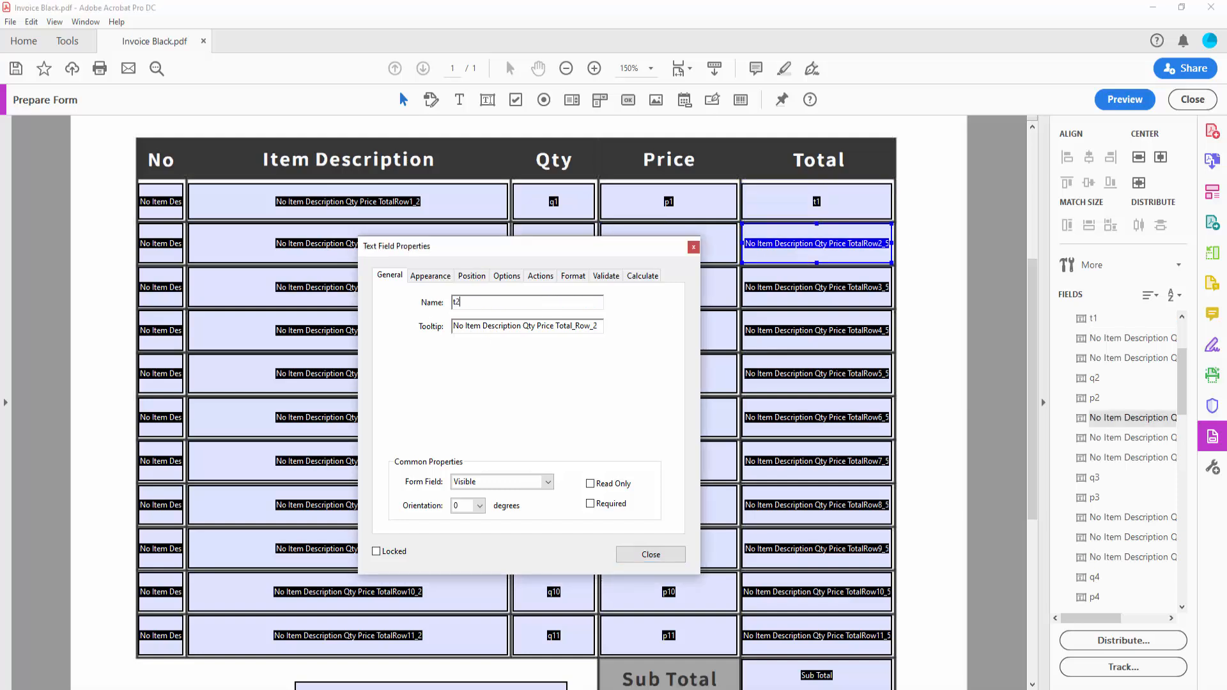
{"action": "double_click", "coordinate": [773, 287]}
{"action": "type", "text": "t3"}
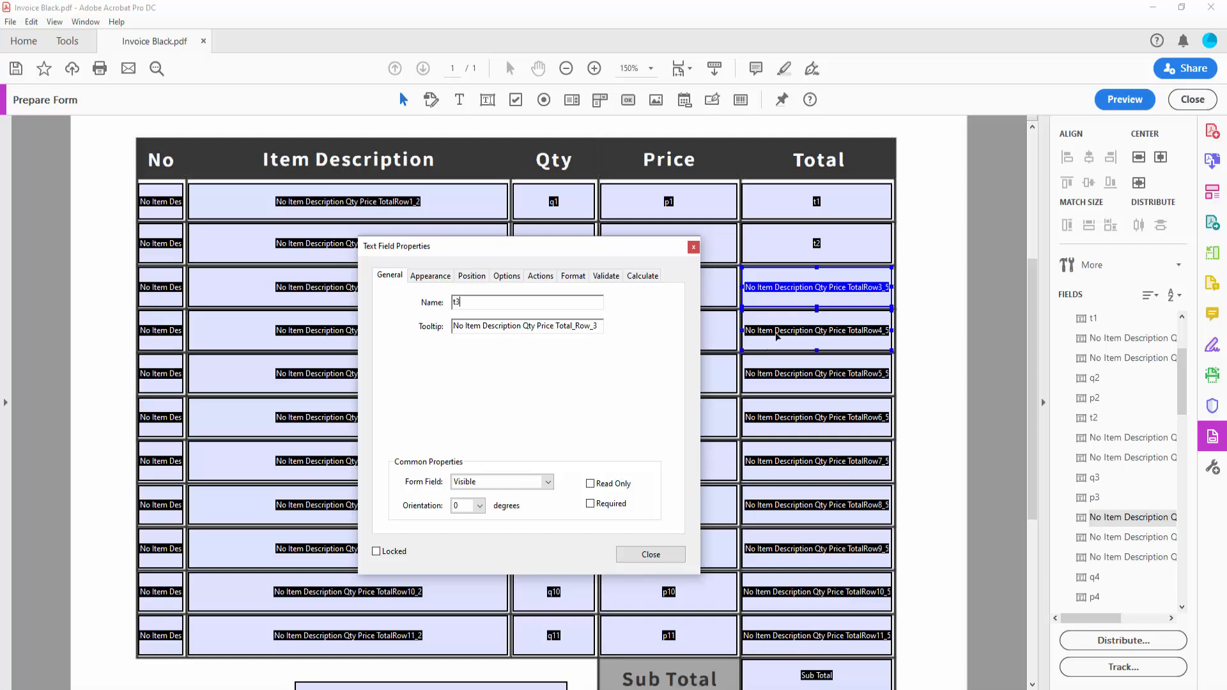
- Rename the Total fields in the fourth, fifth and sixth rows as t4, t5 and t6
{"action": "double_click", "coordinate": [792, 333]}
{"action": "type", "text": "t4"}
{"action": "double_click", "coordinate": [790, 373]}
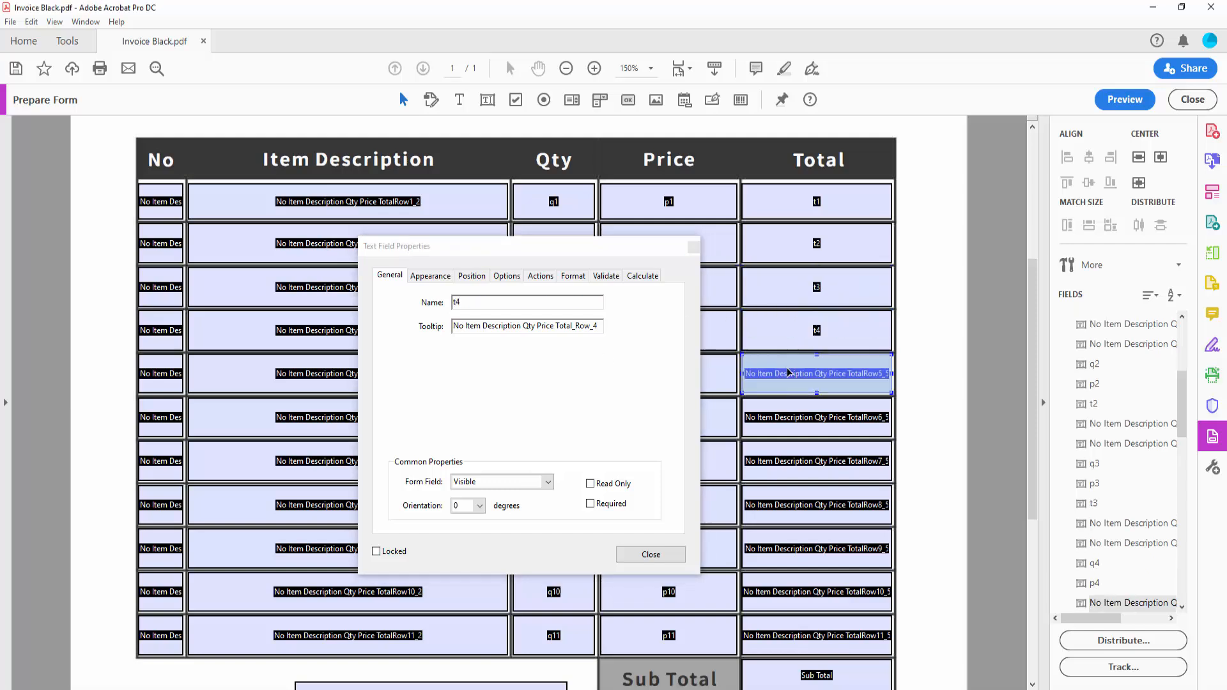
{"action": "type", "text": "t5"}
{"action": "double_click", "coordinate": [797, 435]}
{"action": "type", "text": "t6"}
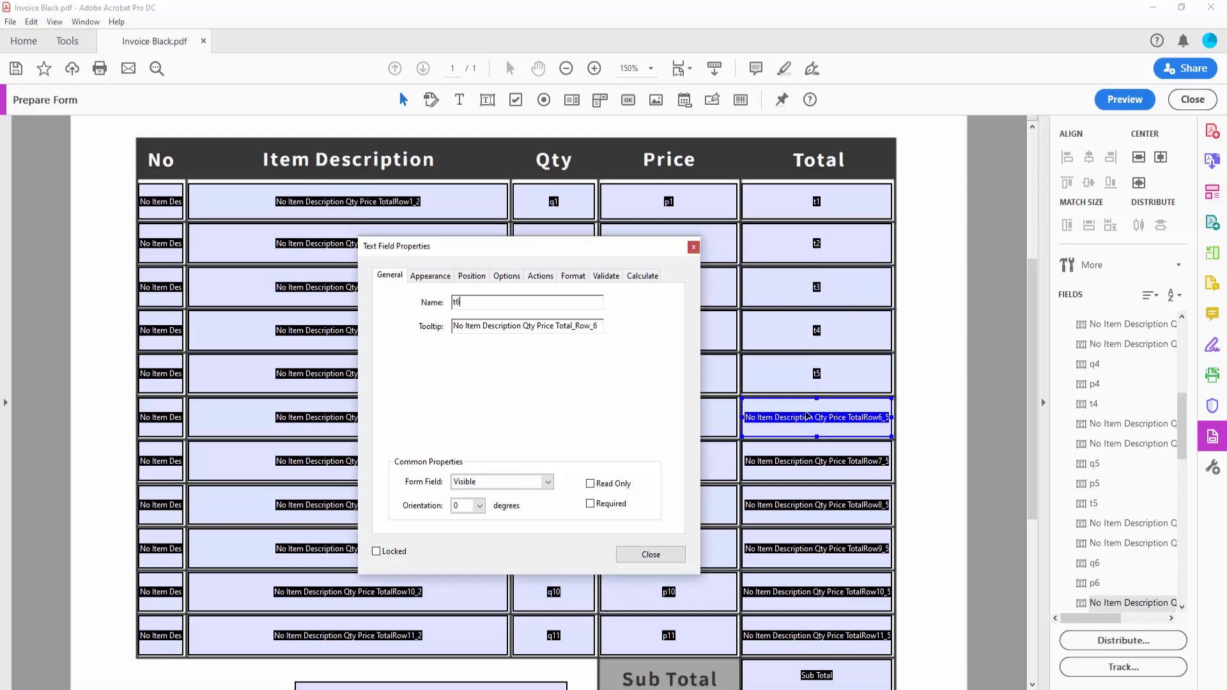
- Rename the Total fields in the seventh, eighth and ninth rows as t7, t8 and t9
{"action": "double_click", "coordinate": [787, 470]}
{"action": "type", "text": "t7"}
{"action": "double_click", "coordinate": [803, 505]}
{"action": "type", "text": "t"}
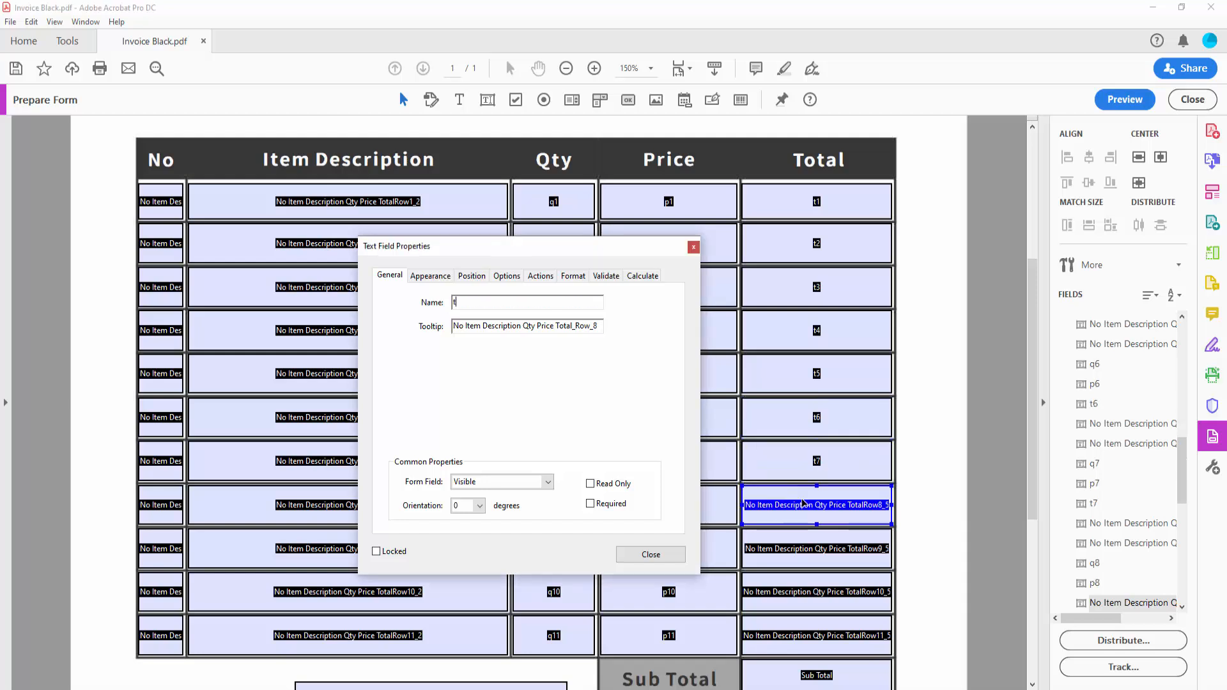
{"action": "type", "text": "8"}
{"action": "double_click", "coordinate": [812, 551]}
{"action": "type", "text": "t"}
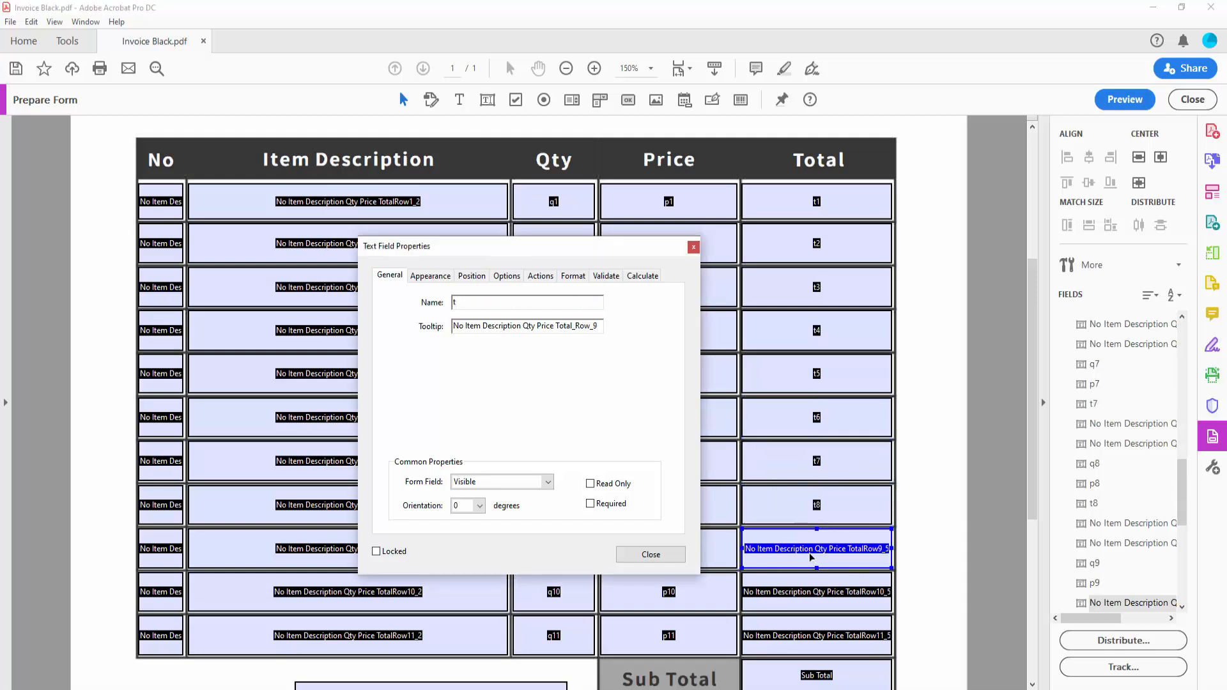
- Rename the Total fields in the tenth and eleventh rows as t10 and t11, and close the field properties
{"action": "double_click", "coordinate": [803, 593]}
{"action": "type", "text": "t10"}
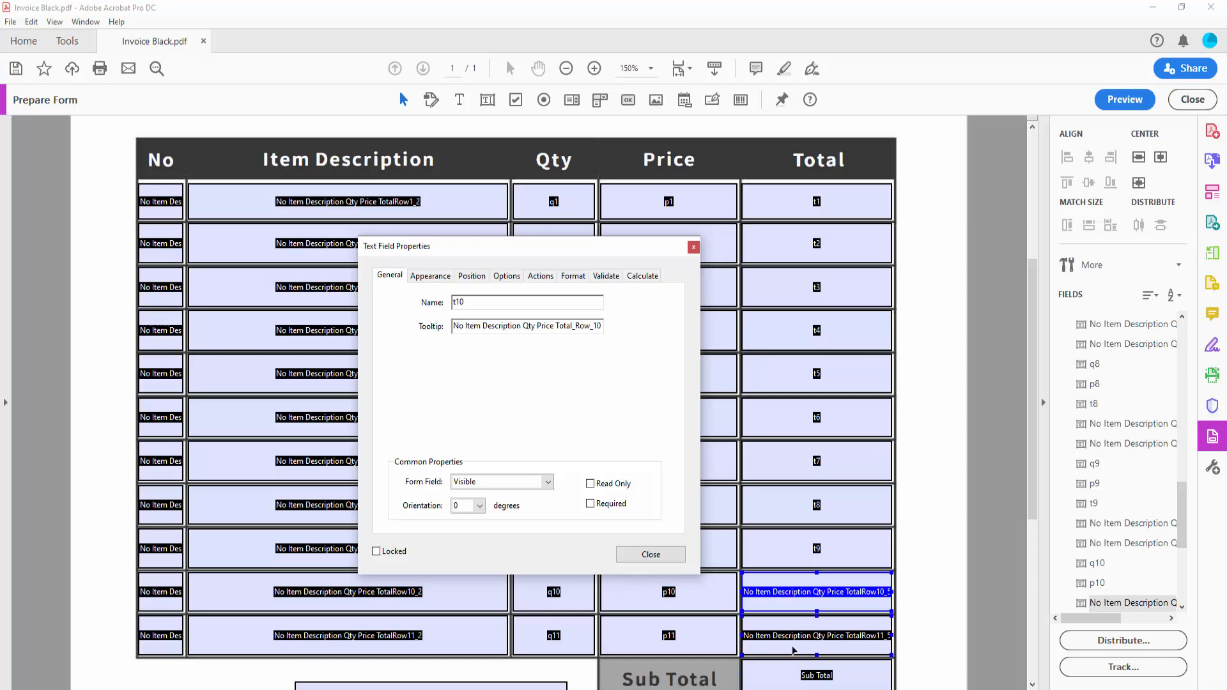
{"action": "double_click", "coordinate": [785, 639]}
{"action": "type", "text": "t"}
{"action": "left_click", "coordinate": [650, 554]}
- Remove the space from the Sub Total field's name so that it reads SubTotal
{"action": "scroll", "coordinate": [651, 554], "scroll_direction": "down", "scroll_amount": 3}
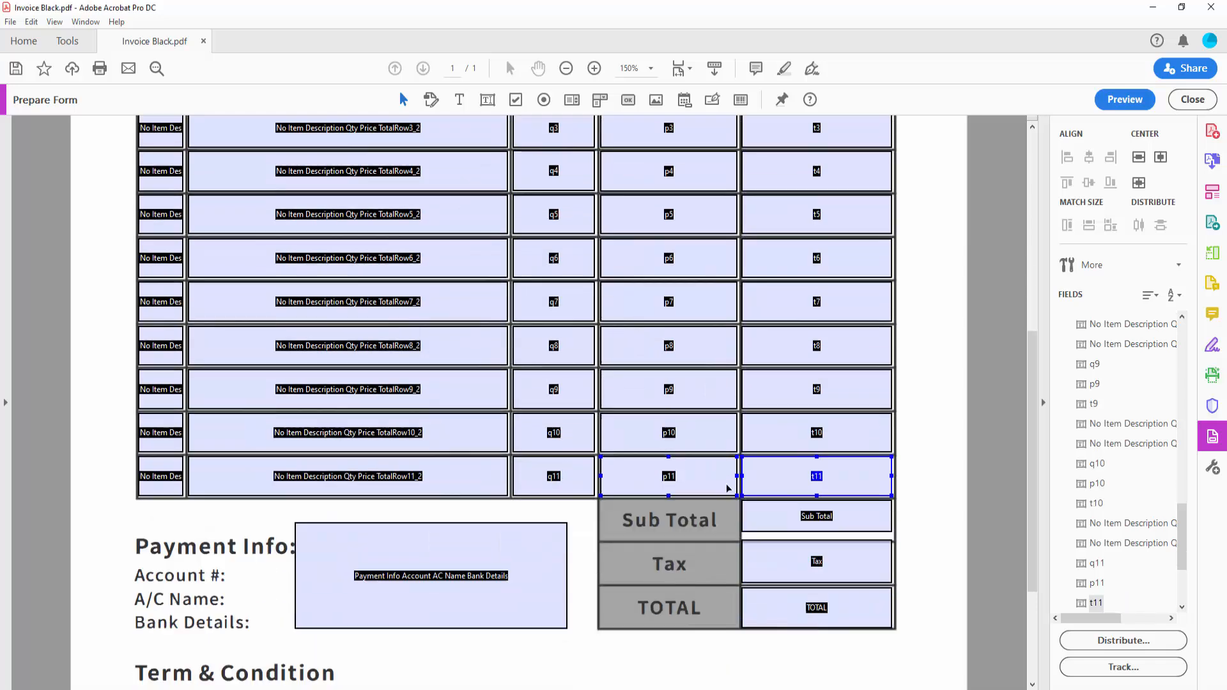
{"action": "double_click", "coordinate": [809, 484]}
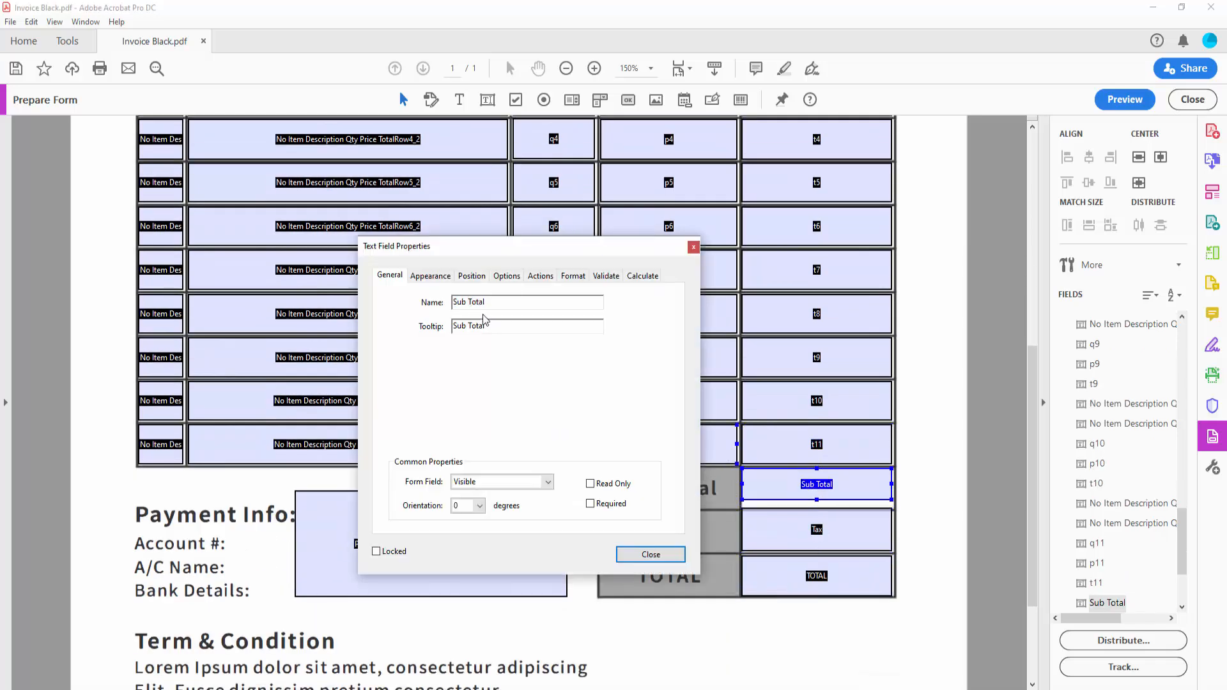
{"action": "key", "text": "BackSpace"}
{"action": "left_click", "coordinate": [623, 550]}
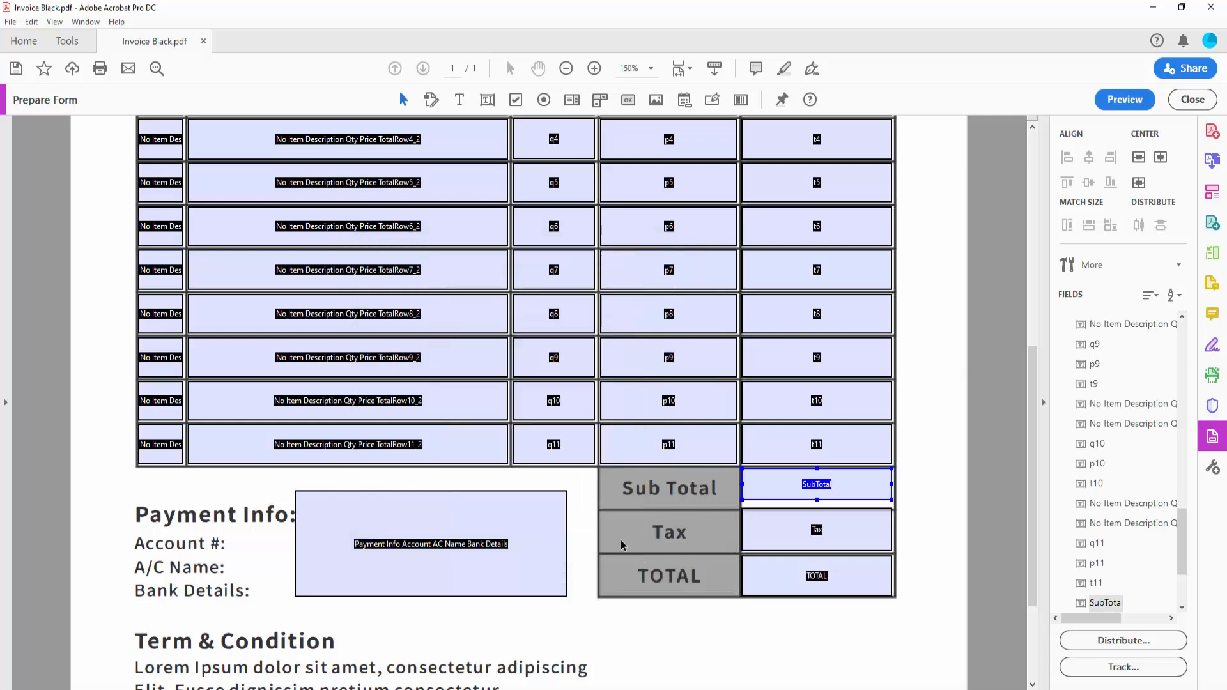
- Set the first row's Total field, t1, to calculate its value by simplified field notation
{"action": "scroll", "coordinate": [689, 545], "scroll_direction": "up", "scroll_amount": 5}
{"action": "left_click", "coordinate": [694, 355]}
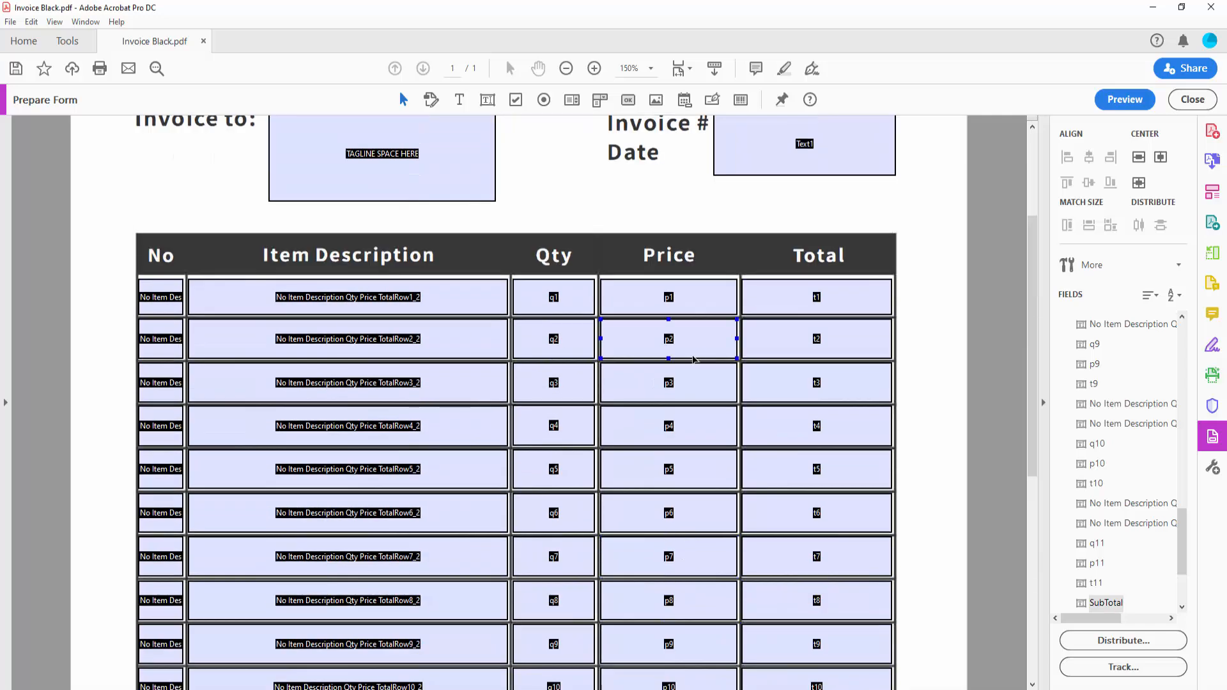
{"action": "left_click", "coordinate": [900, 341]}
{"action": "left_click", "coordinate": [863, 298]}
{"action": "double_click", "coordinate": [848, 290]}
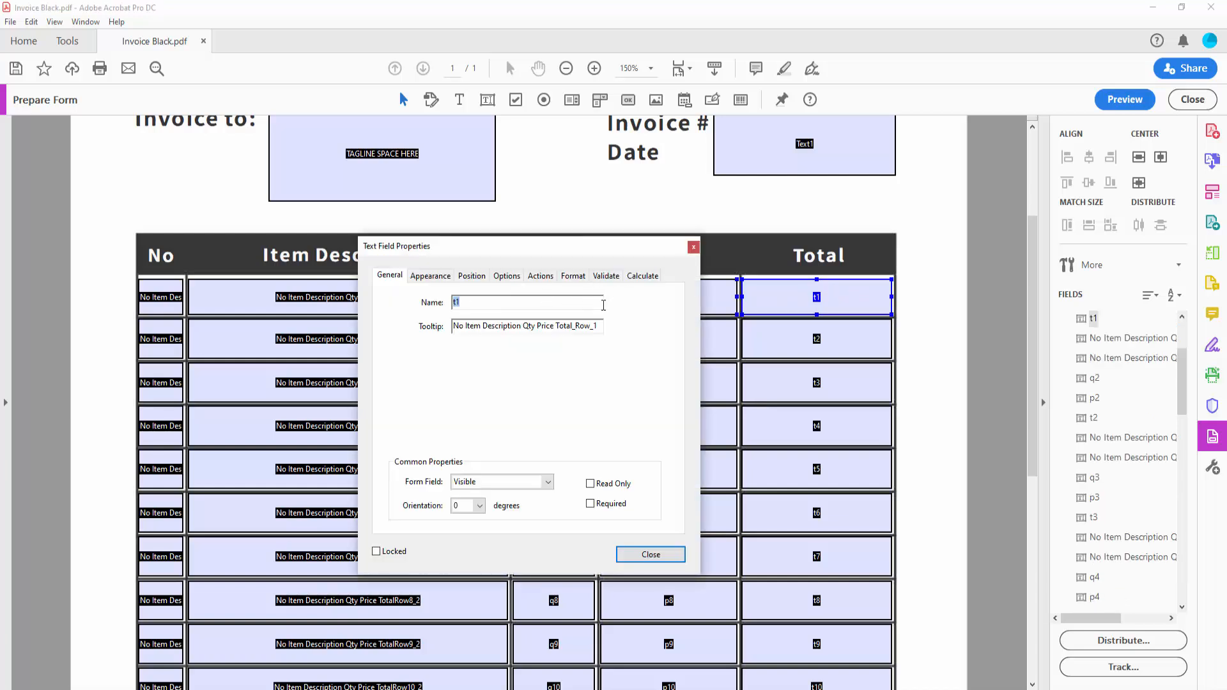
{"action": "left_click", "coordinate": [573, 277]}
{"action": "left_click", "coordinate": [610, 279]}
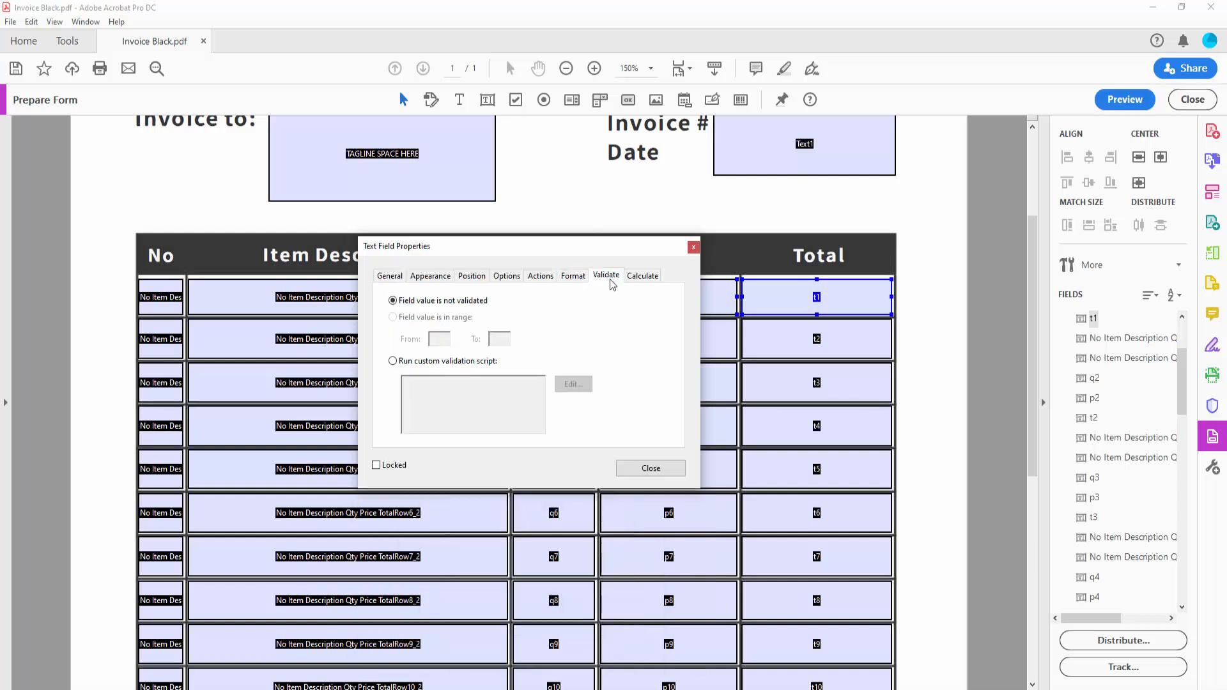
{"action": "left_click", "coordinate": [642, 277]}
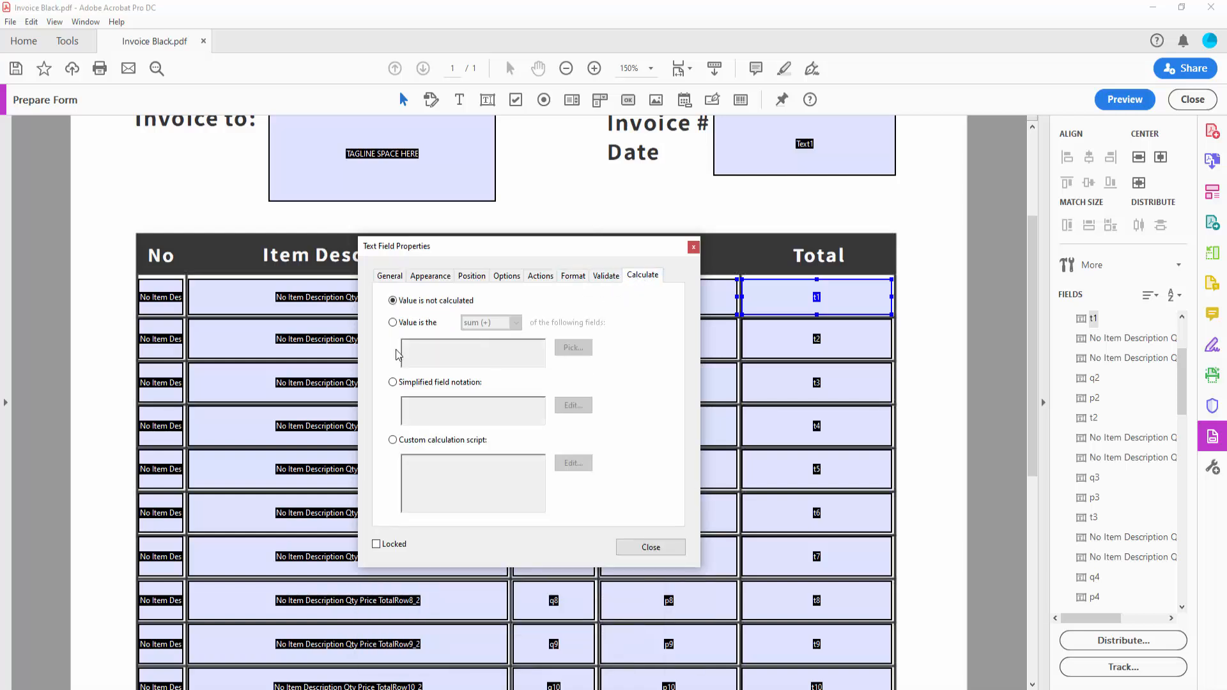
{"action": "left_click", "coordinate": [393, 384]}
{"action": "left_click_drag", "start_coordinate": [572, 256], "coordinate": [829, 386]}
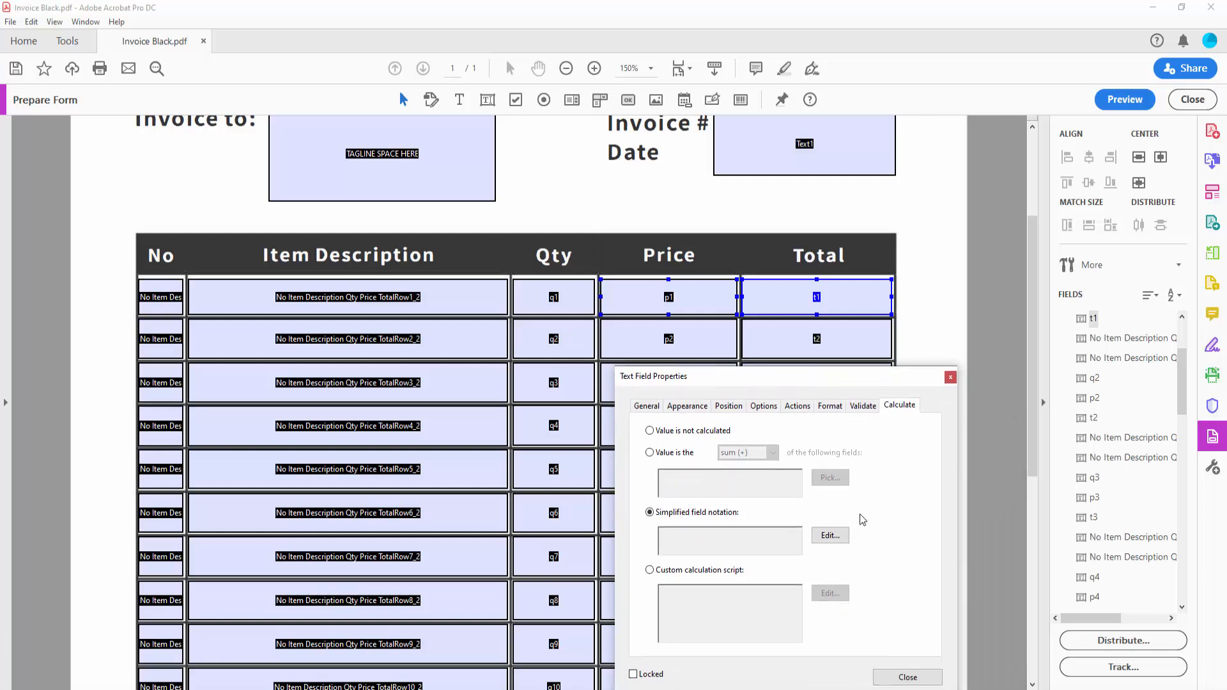
- Enter q1*p1 as the first row's Total formula, with t1 as the go-to line, and close the field properties
{"action": "left_click", "coordinate": [831, 537]}
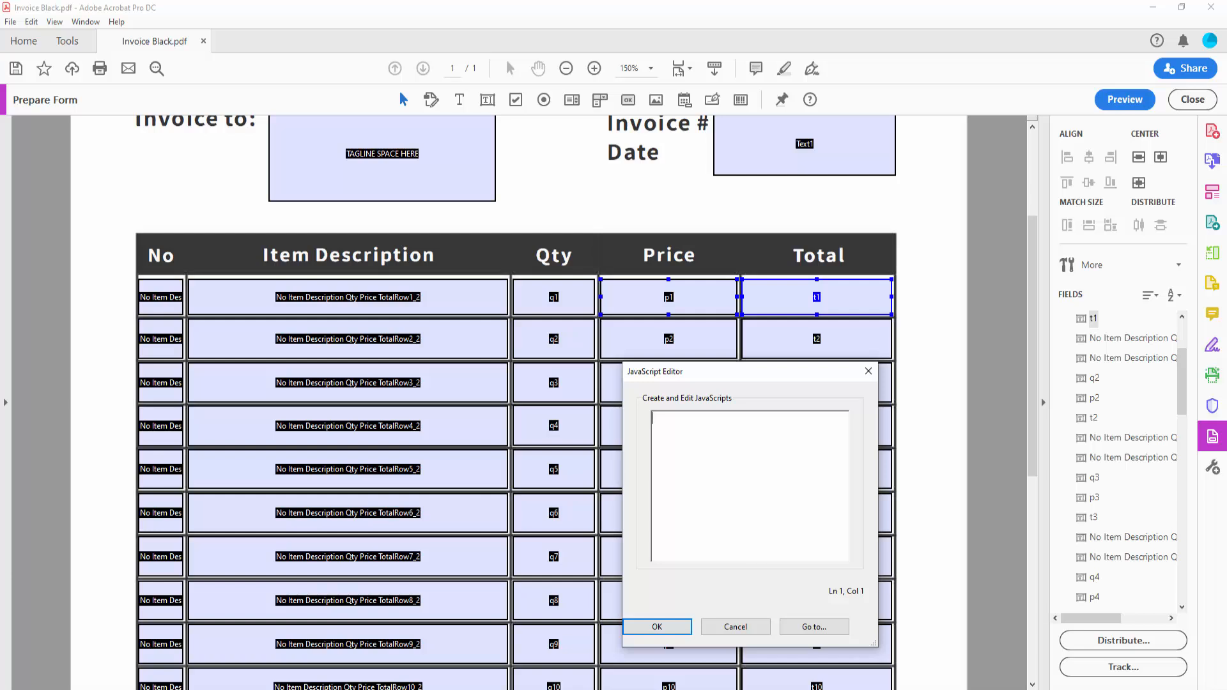
{"action": "type", "text": "q1*p"}
{"action": "type", "text": "1"}
{"action": "left_click", "coordinate": [818, 627]}
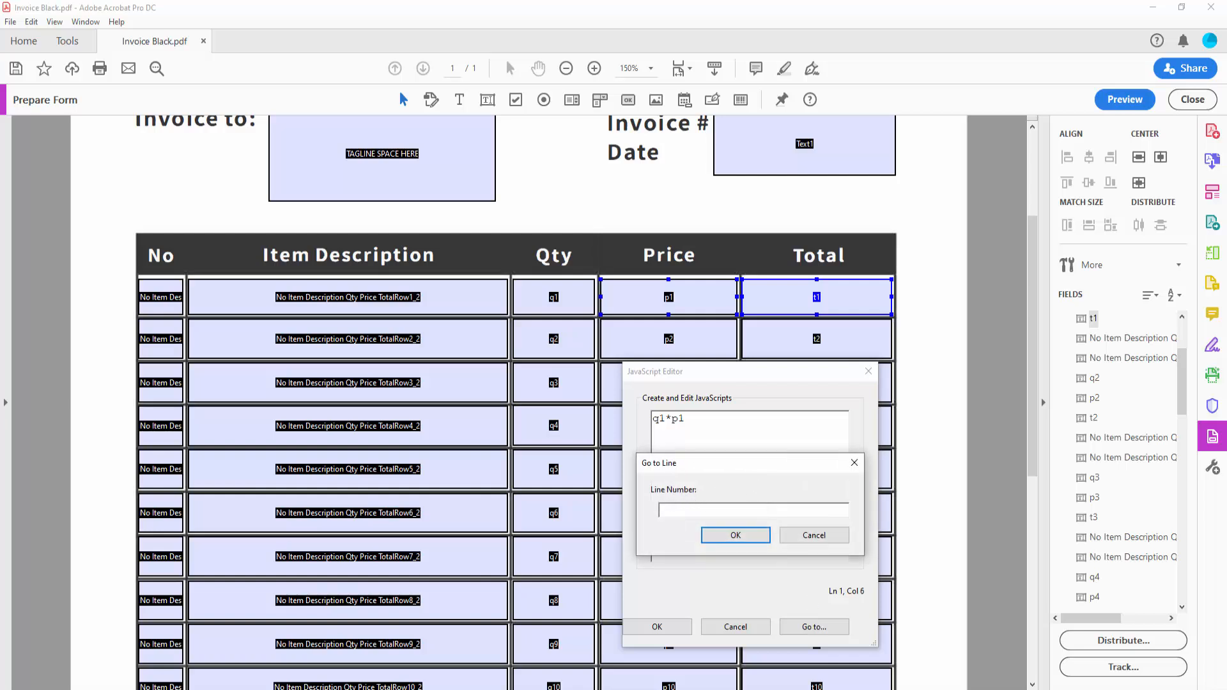
{"action": "type", "text": "1"}
{"action": "left_click", "coordinate": [733, 535]}
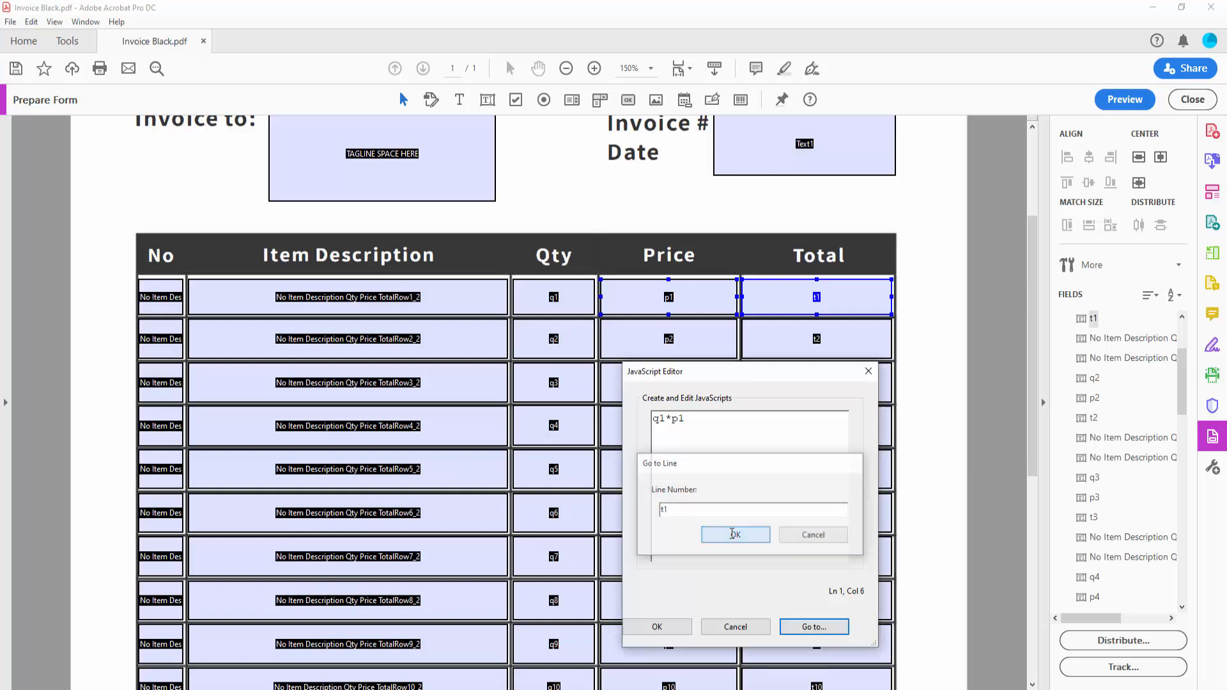
{"action": "left_click", "coordinate": [657, 626]}
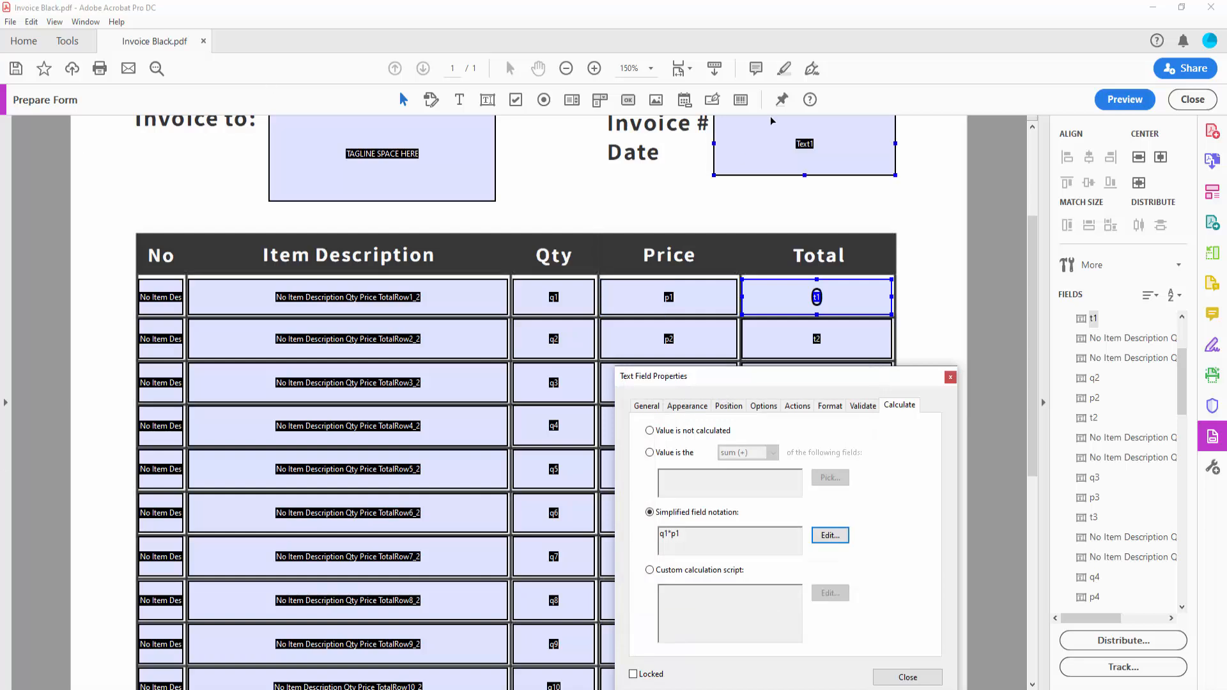
{"action": "left_click", "coordinate": [951, 378]}
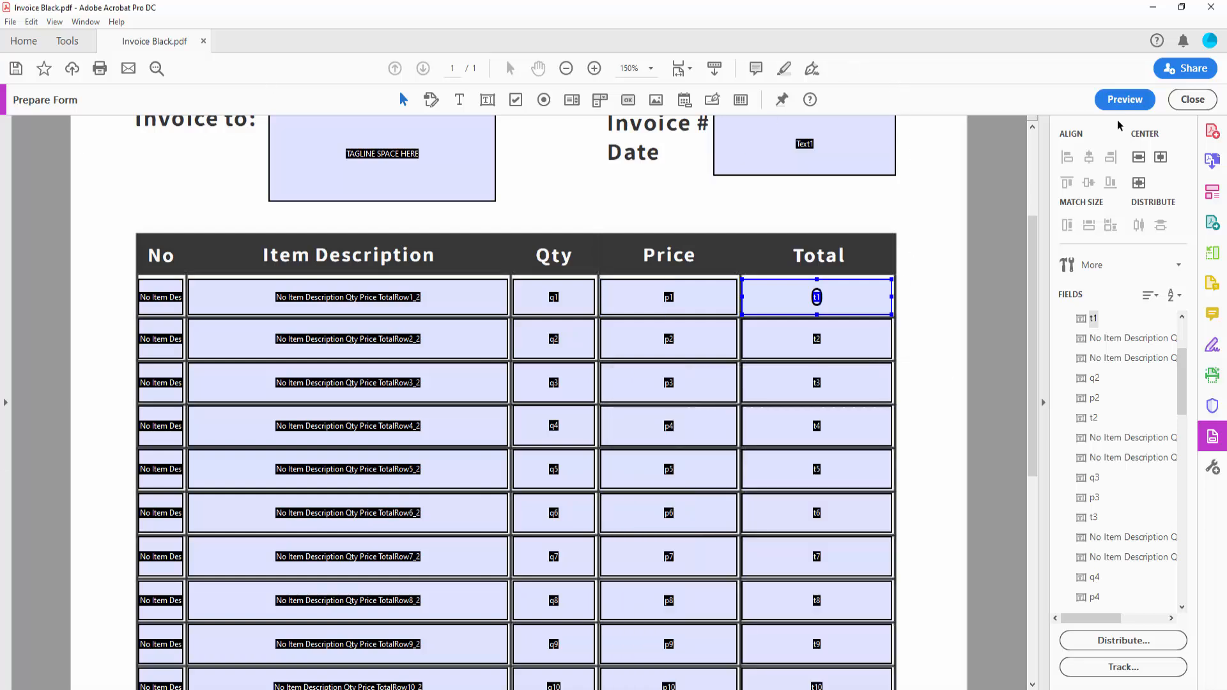
- Preview the form, enter 10 as both Qty and Price in the first row, and return to form editing
{"action": "left_click", "coordinate": [1124, 99]}
{"action": "left_click", "coordinate": [639, 300]}
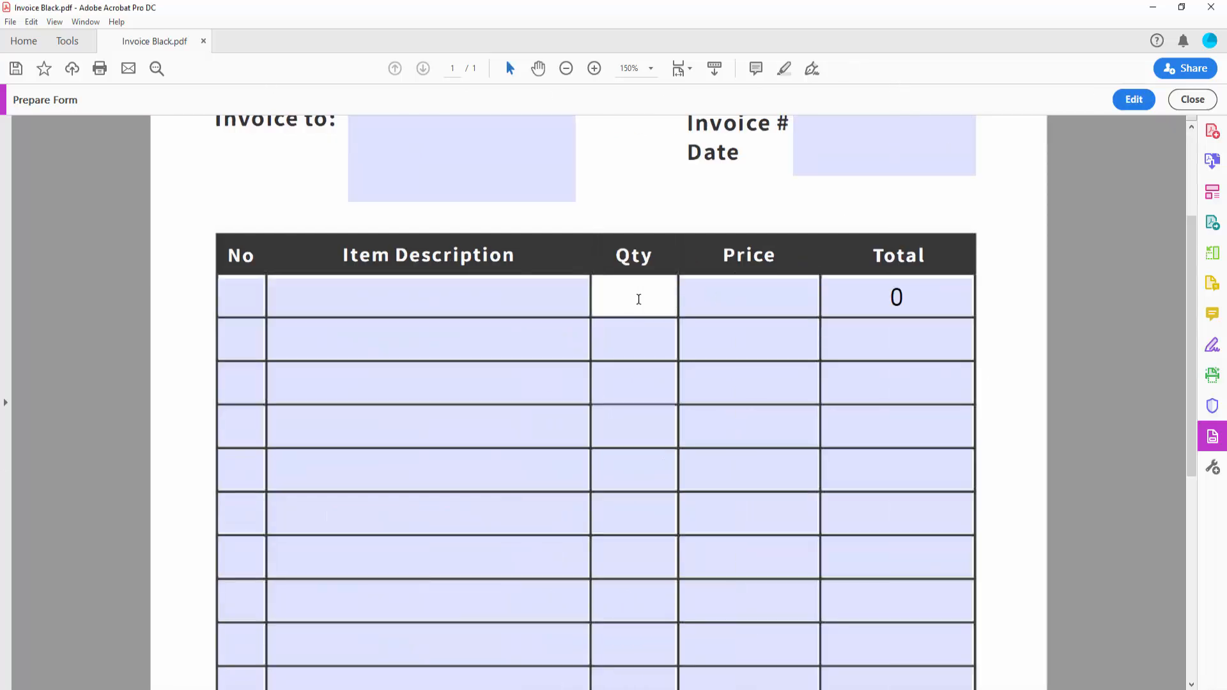
{"action": "type", "text": "10"}
{"action": "key", "text": "Tab"}
{"action": "type", "text": "10"}
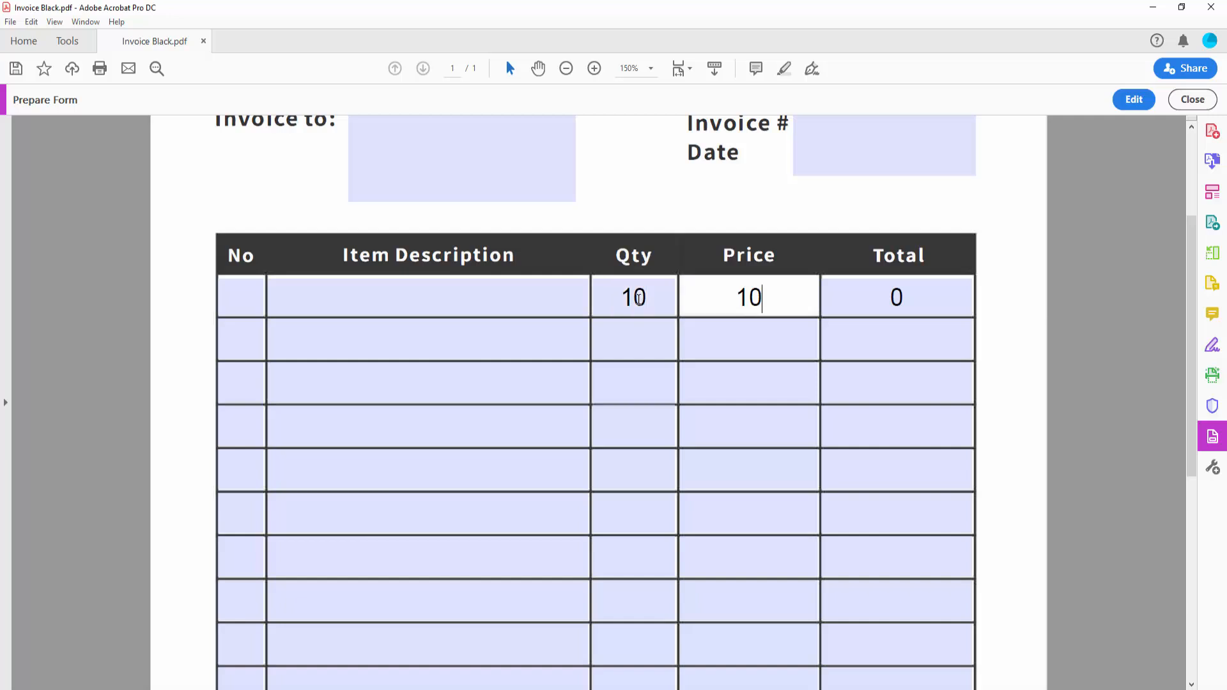
{"action": "key", "text": "Tab"}
{"action": "left_click", "coordinate": [1131, 100]}
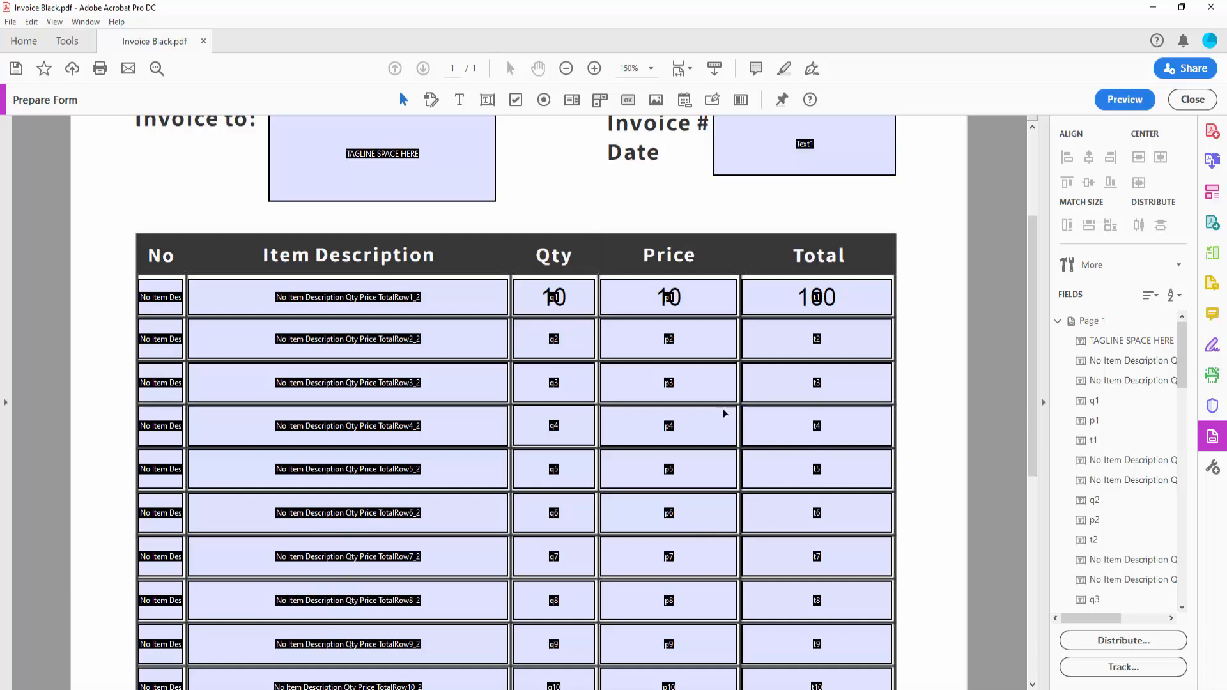
- Set the second row's Total field, t2, to calculate its value by simplified field notation
{"action": "left_click", "coordinate": [823, 347]}
{"action": "scroll", "coordinate": [823, 343], "scroll_direction": "down", "scroll_amount": 2}
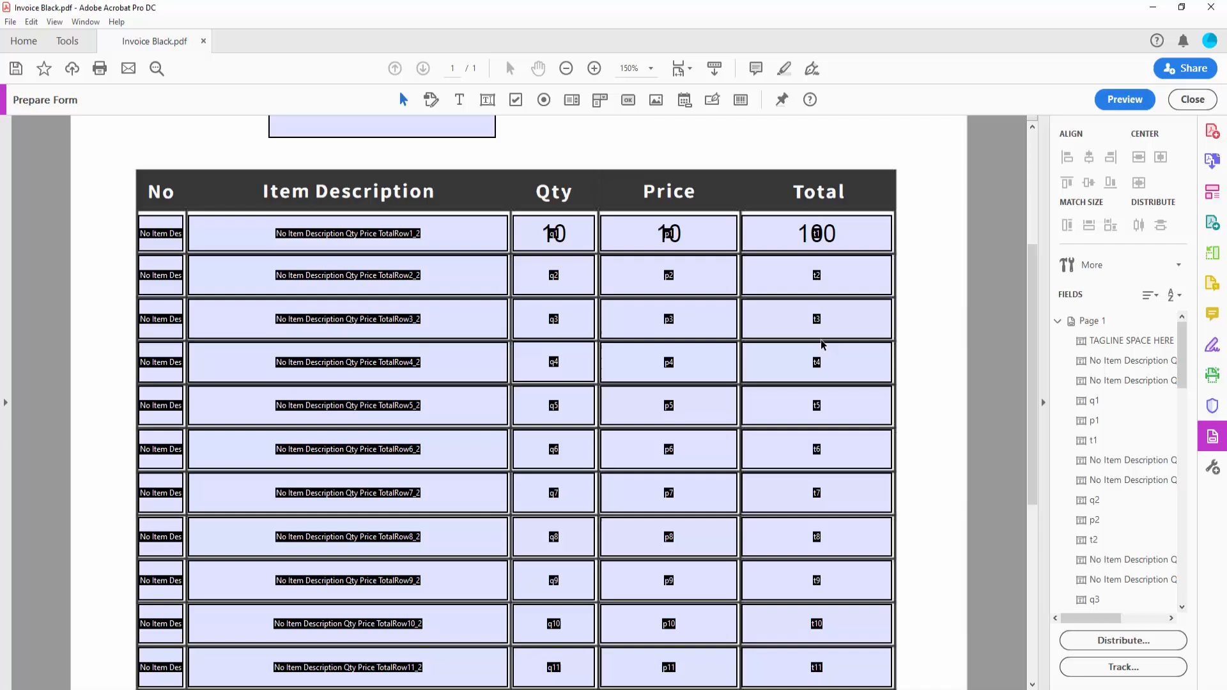
{"action": "double_click", "coordinate": [826, 277]}
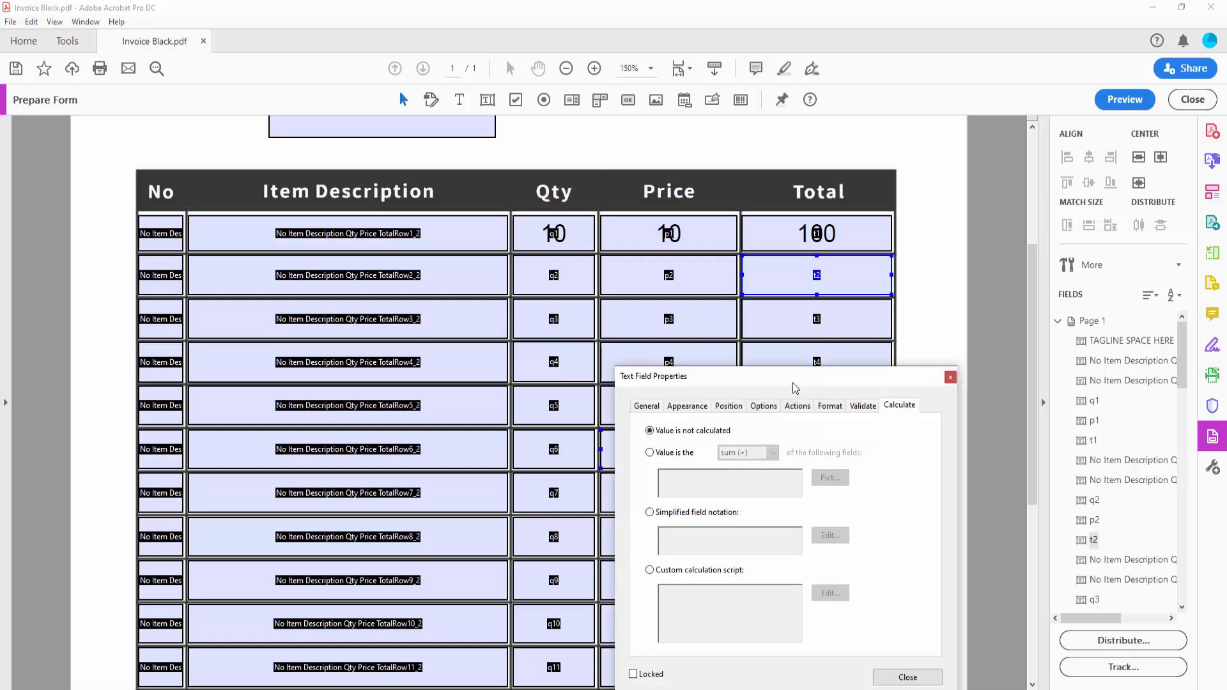
{"action": "left_click_drag", "start_coordinate": [793, 382], "coordinate": [789, 322]}
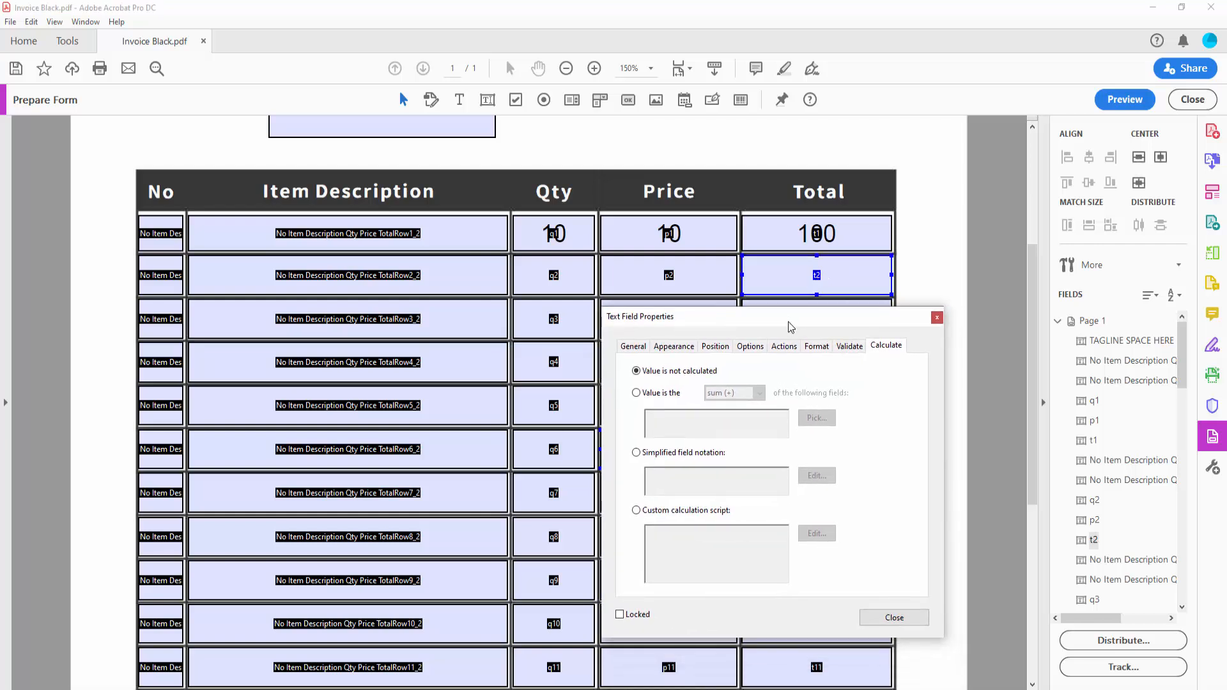
{"action": "left_click", "coordinate": [636, 452]}
- Enter q2*p2 as the second row's Total formula, with t2 as the go-to line, and close the field properties
{"action": "left_click", "coordinate": [817, 476]}
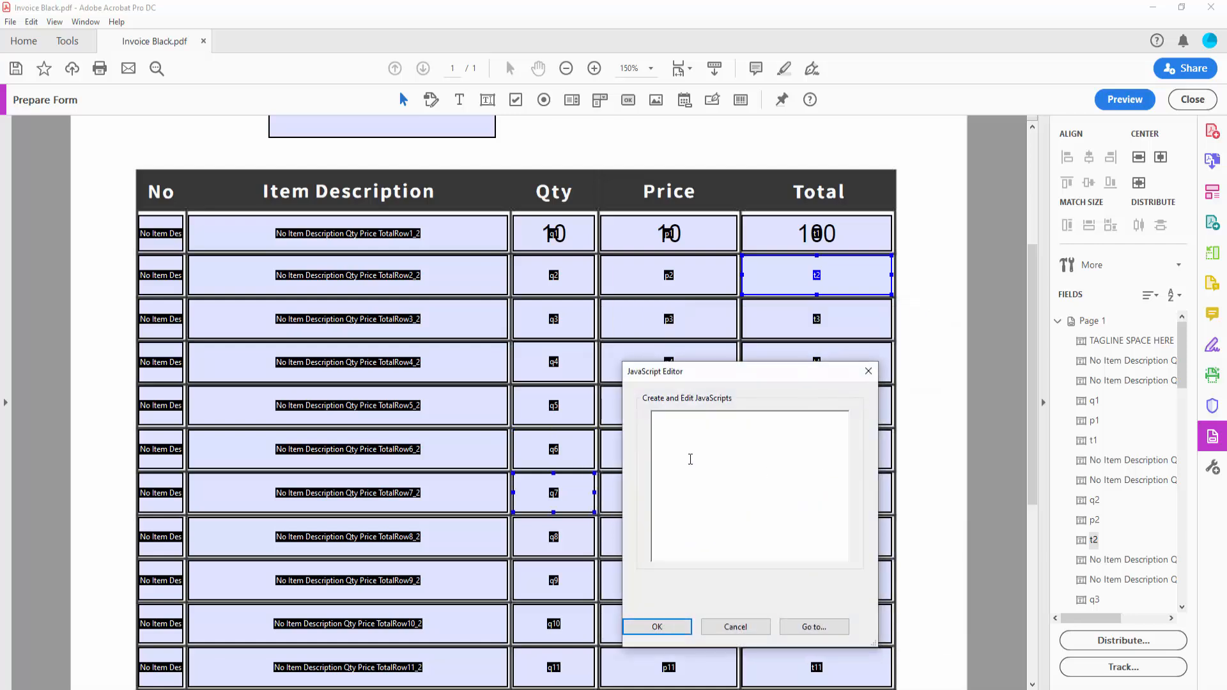
{"action": "type", "text": "q2*p2"}
{"action": "left_click", "coordinate": [808, 626]}
{"action": "type", "text": "p"}
{"action": "key", "text": "BackSpace"}
{"action": "type", "text": "t2"}
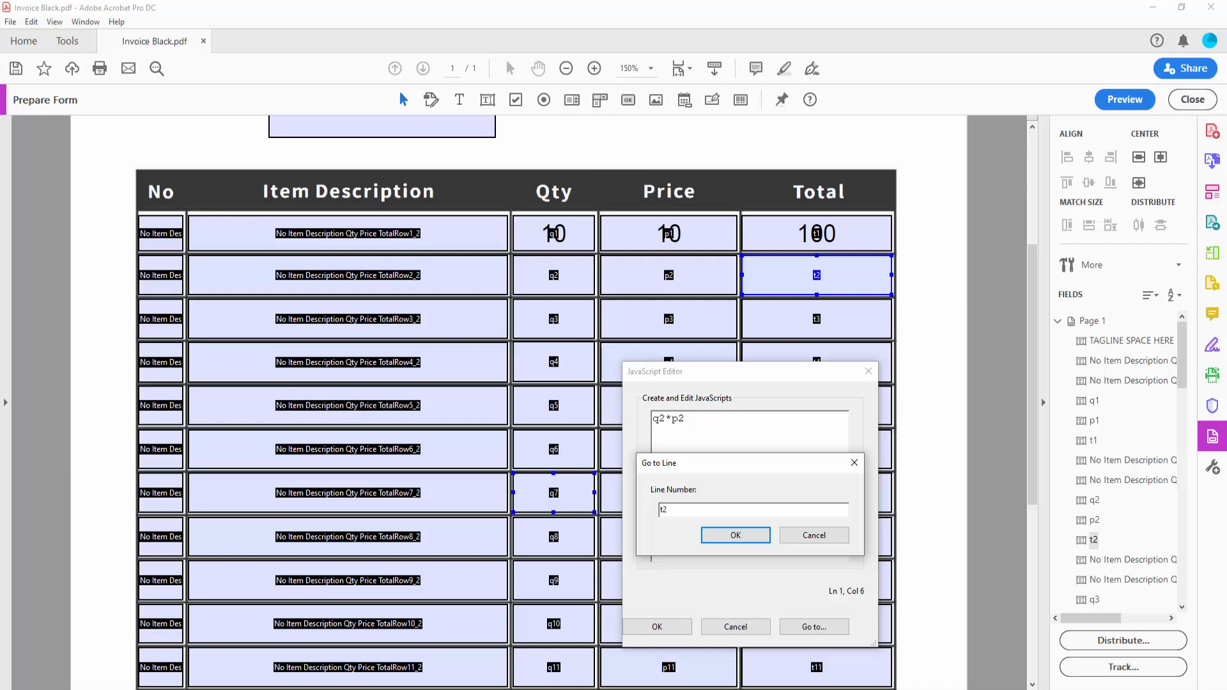
{"action": "left_click", "coordinate": [735, 535]}
{"action": "left_click_drag", "start_coordinate": [720, 426], "coordinate": [578, 415]}
{"action": "left_click", "coordinate": [666, 622]}
{"action": "left_click", "coordinate": [902, 617]}
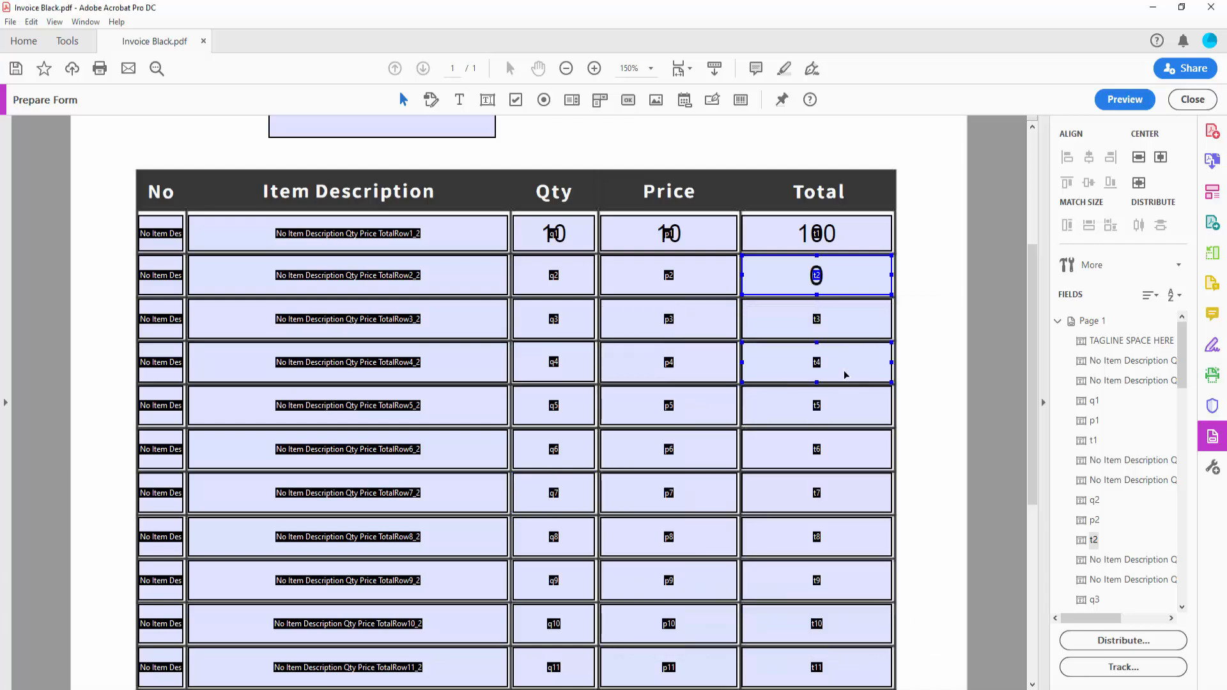
- Give the third row's Total field the simplified field notation formula q3*p3, with t3 as the go-to line
{"action": "double_click", "coordinate": [828, 326]}
{"action": "left_click", "coordinate": [636, 487]}
{"action": "left_click", "coordinate": [817, 510]}
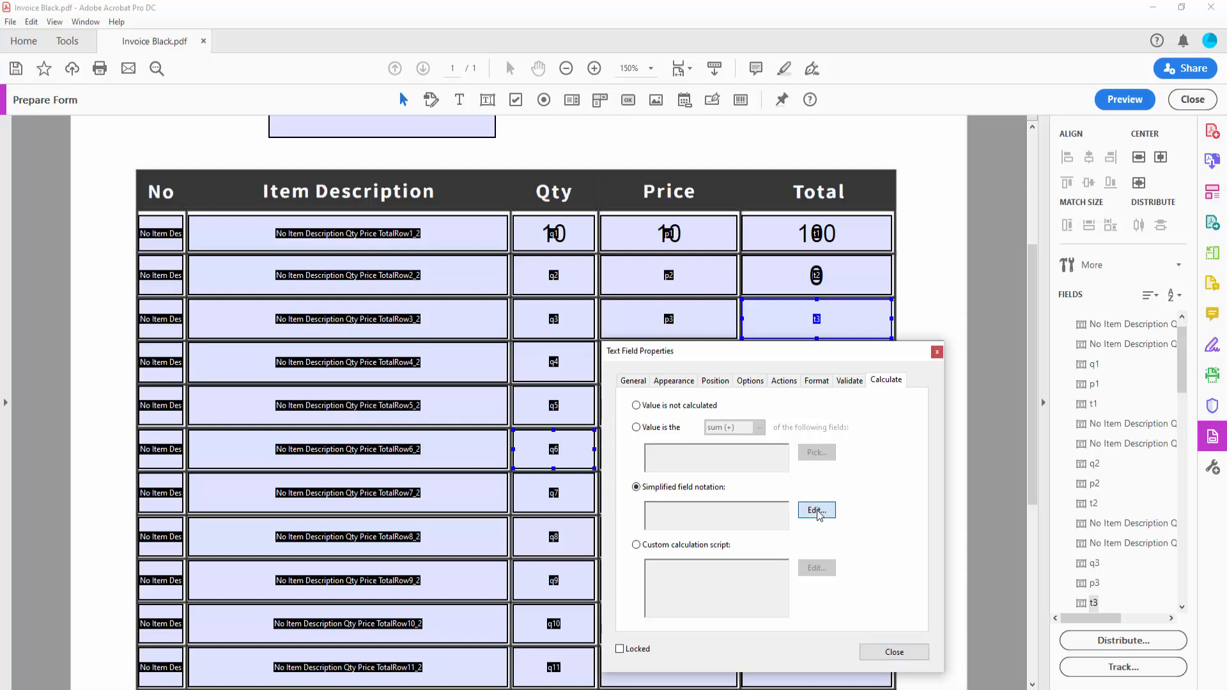
{"action": "type", "text": "q3*"}
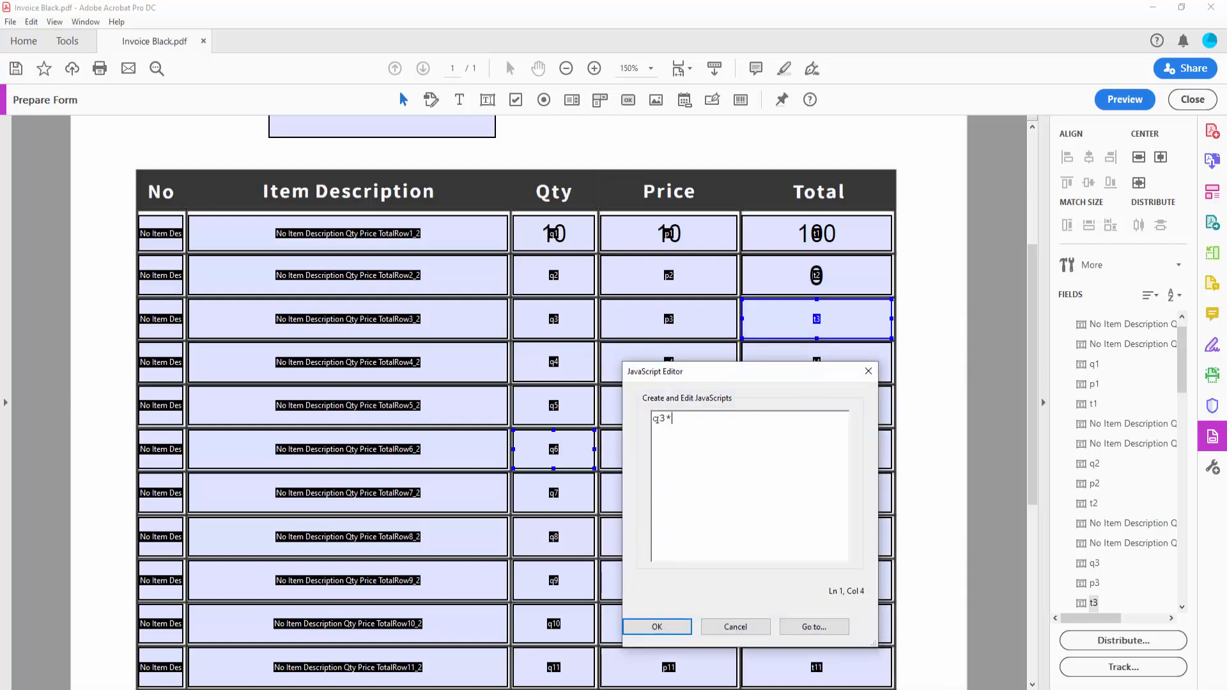
{"action": "type", "text": "p3"}
{"action": "left_click", "coordinate": [795, 628]}
{"action": "type", "text": "t"}
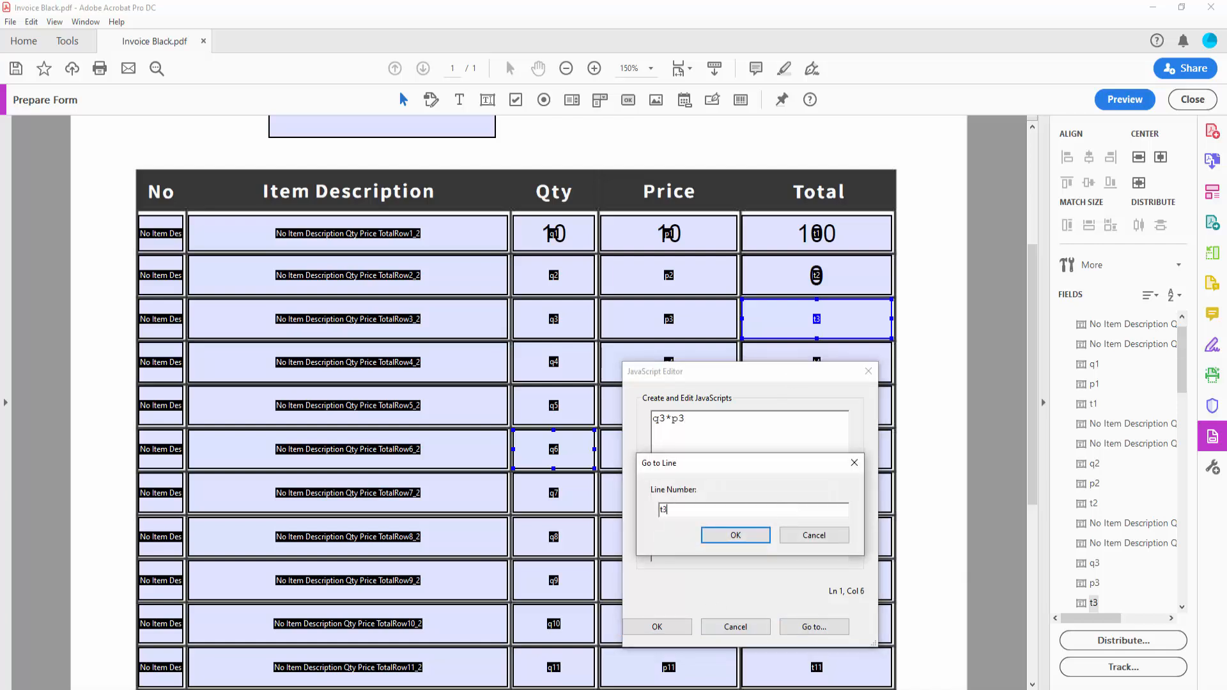
{"action": "type", "text": "3"}
{"action": "left_click", "coordinate": [735, 536]}
{"action": "left_click", "coordinate": [657, 627]}
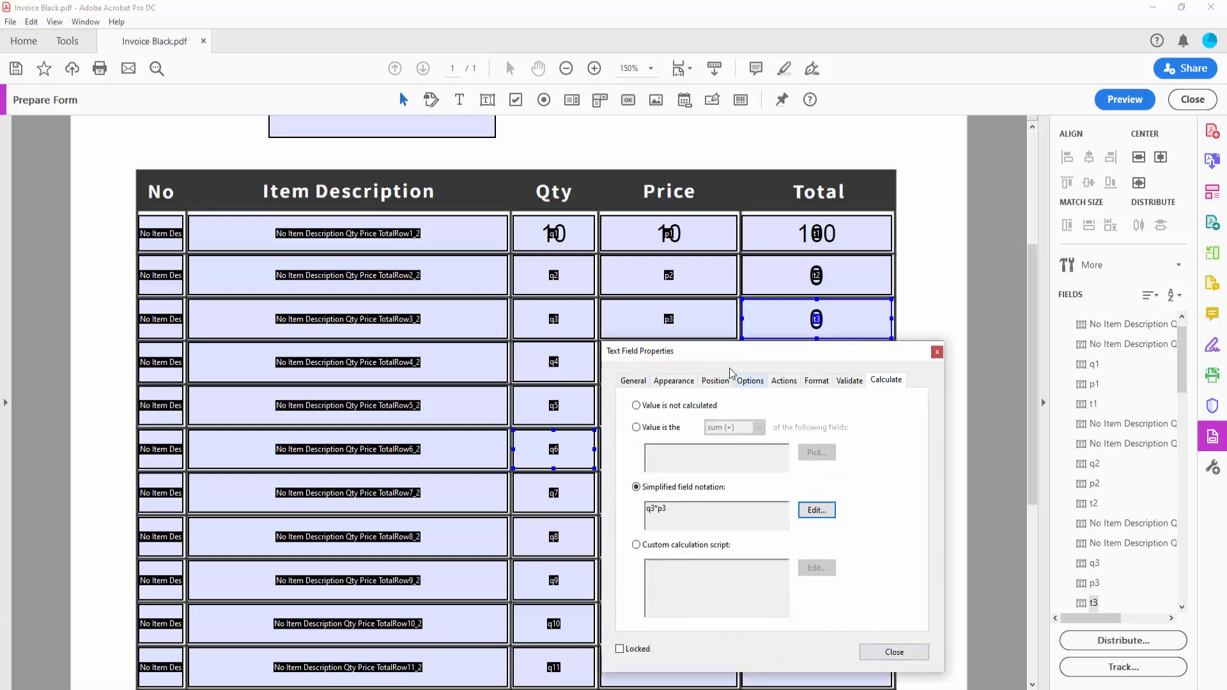
- Give the fourth row's Total field the simplified field notation formula q4+p4, with t4 as the go-to line
{"action": "left_click_drag", "start_coordinate": [831, 351], "coordinate": [351, 280]}
{"action": "left_click", "coordinate": [817, 362]}
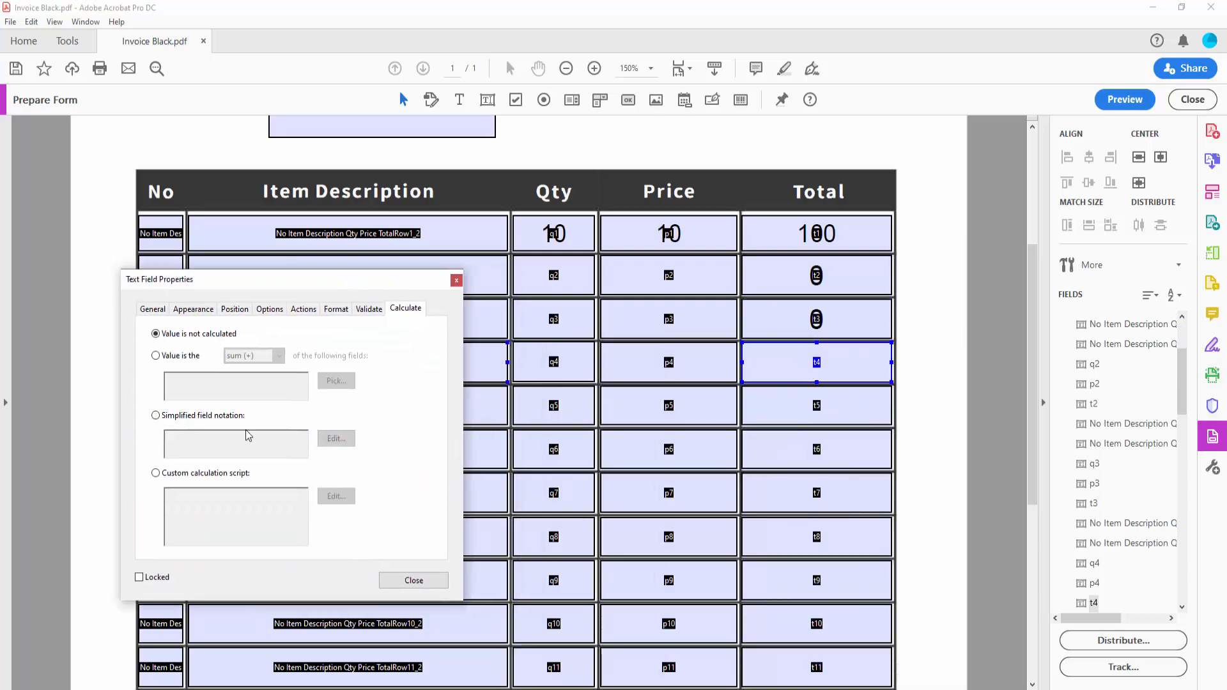
{"action": "left_click", "coordinate": [156, 416]}
{"action": "left_click", "coordinate": [336, 439]}
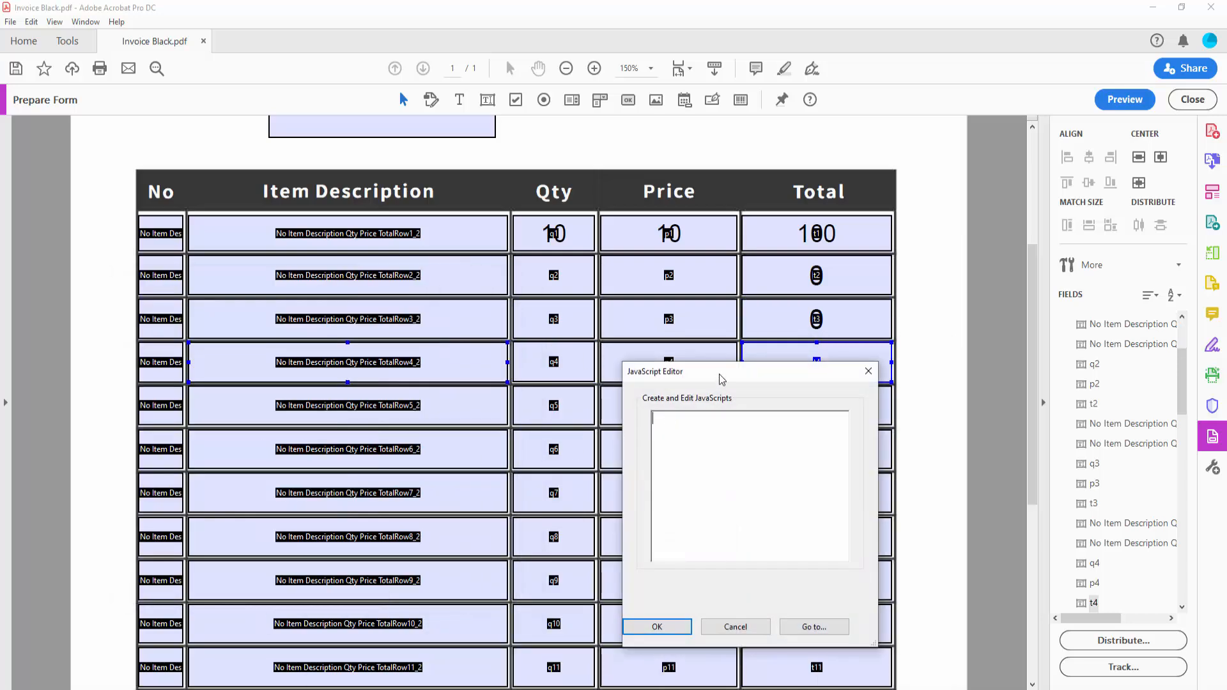
{"action": "left_click_drag", "start_coordinate": [721, 380], "coordinate": [335, 336]}
{"action": "left_click", "coordinate": [304, 384]}
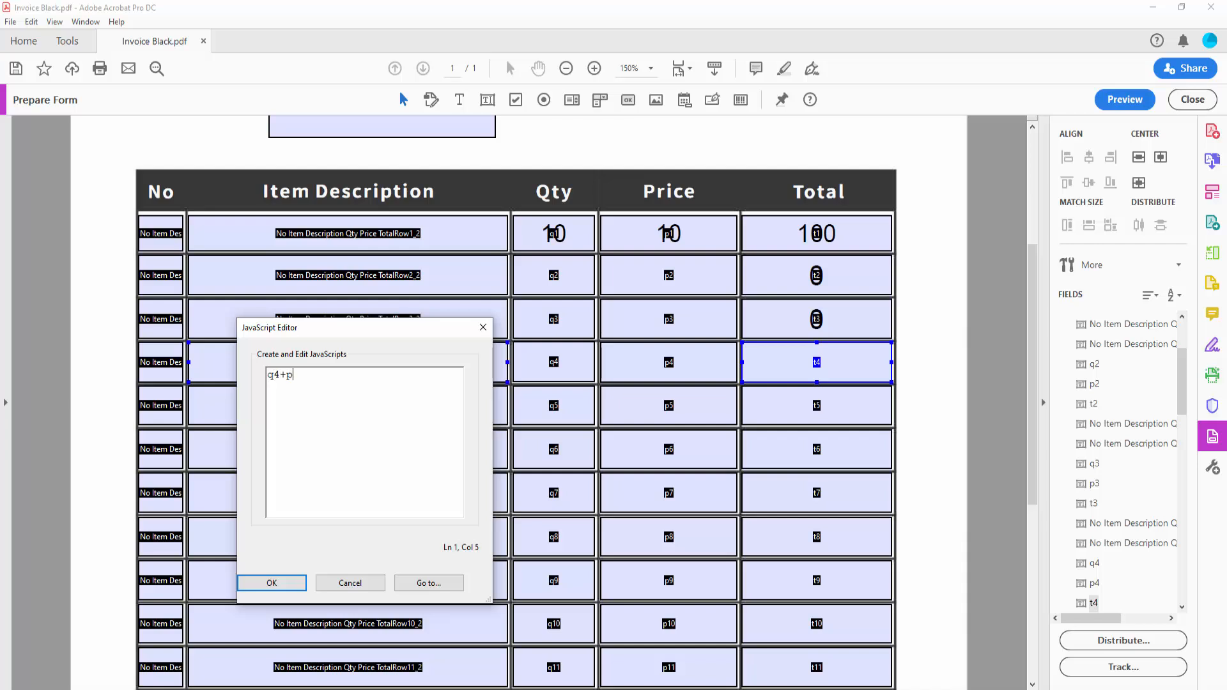
{"action": "left_click", "coordinate": [427, 579]}
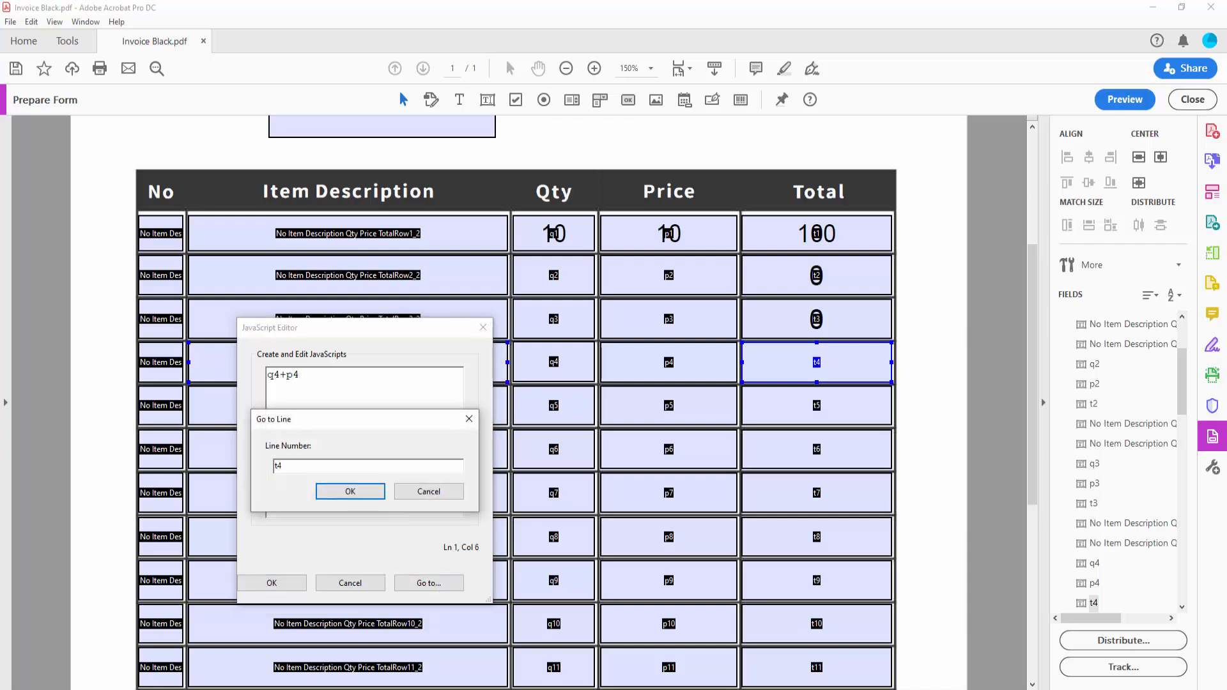
{"action": "left_click", "coordinate": [349, 493]}
{"action": "left_click", "coordinate": [279, 584]}
- Give the fifth row's Total field the simplified field notation formula q5*p5, with t5 as the go-to line
{"action": "left_click", "coordinate": [807, 414]}
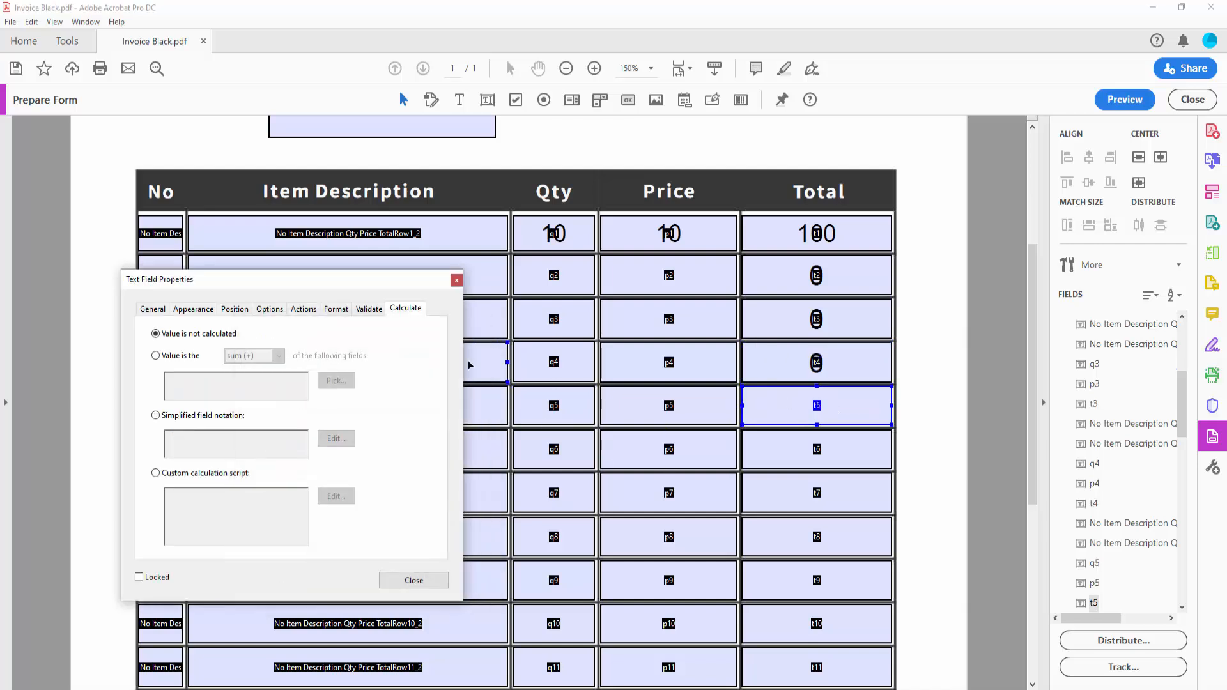
{"action": "left_click", "coordinate": [155, 416]}
{"action": "left_click", "coordinate": [336, 438]}
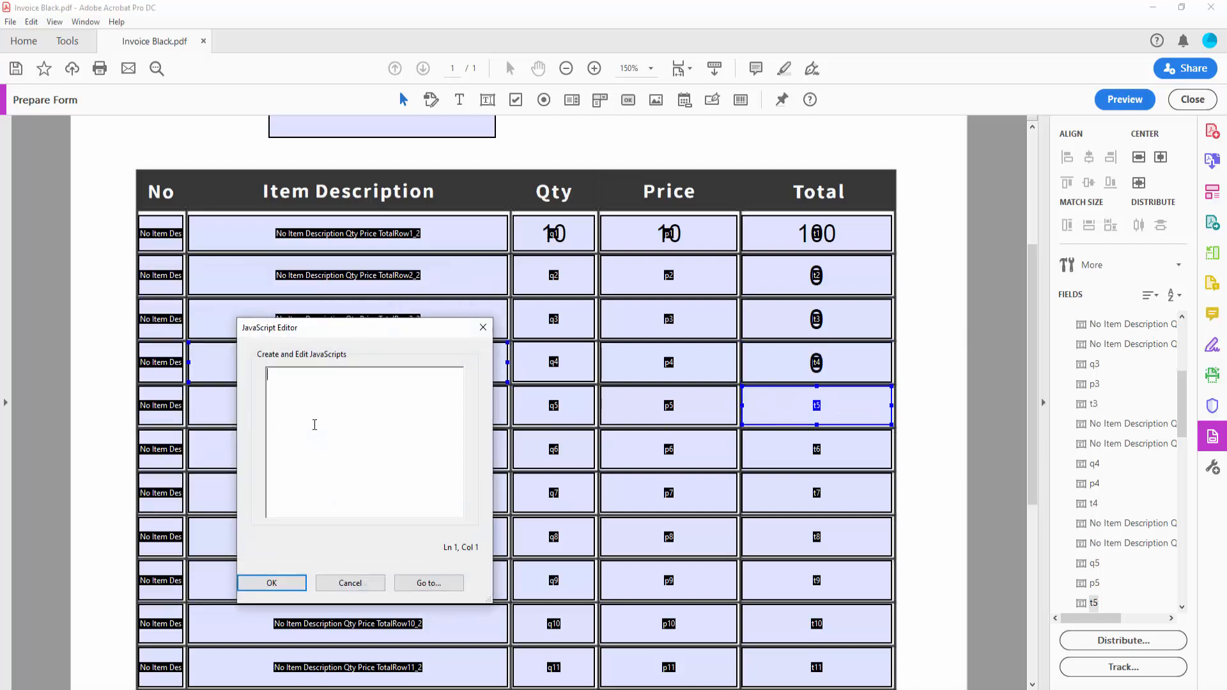
{"action": "type", "text": "q5*p5"}
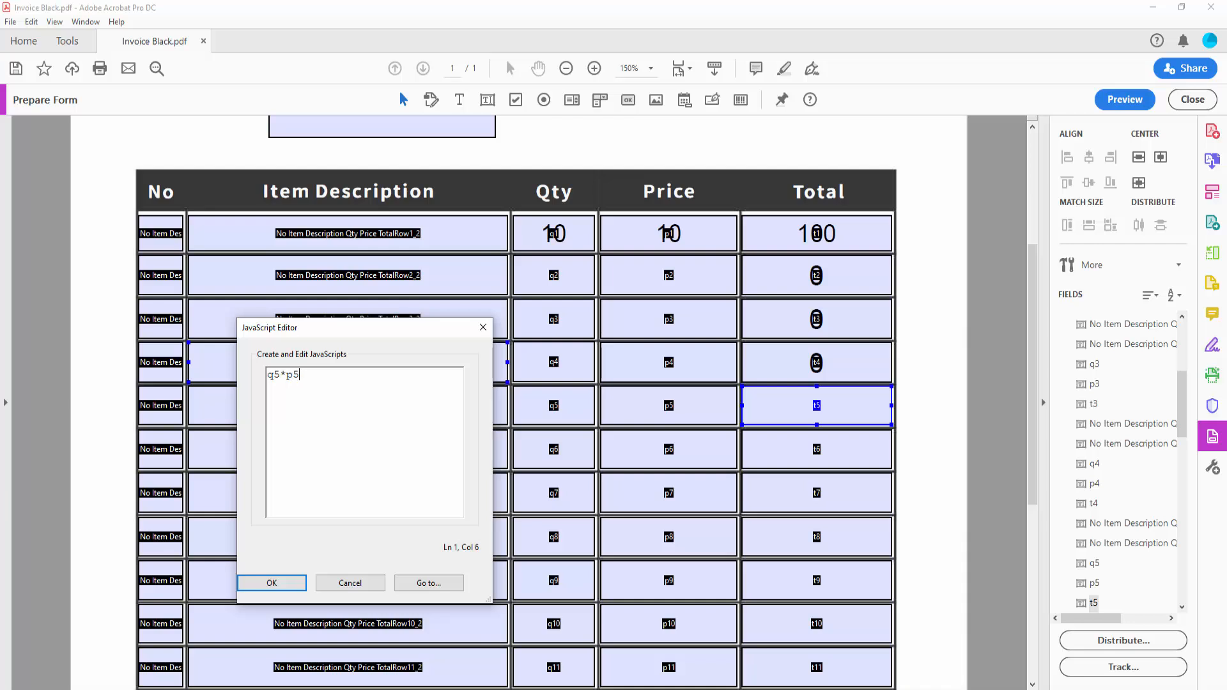
{"action": "left_click", "coordinate": [426, 585]}
{"action": "type", "text": "t5"}
{"action": "left_click", "coordinate": [429, 496]}
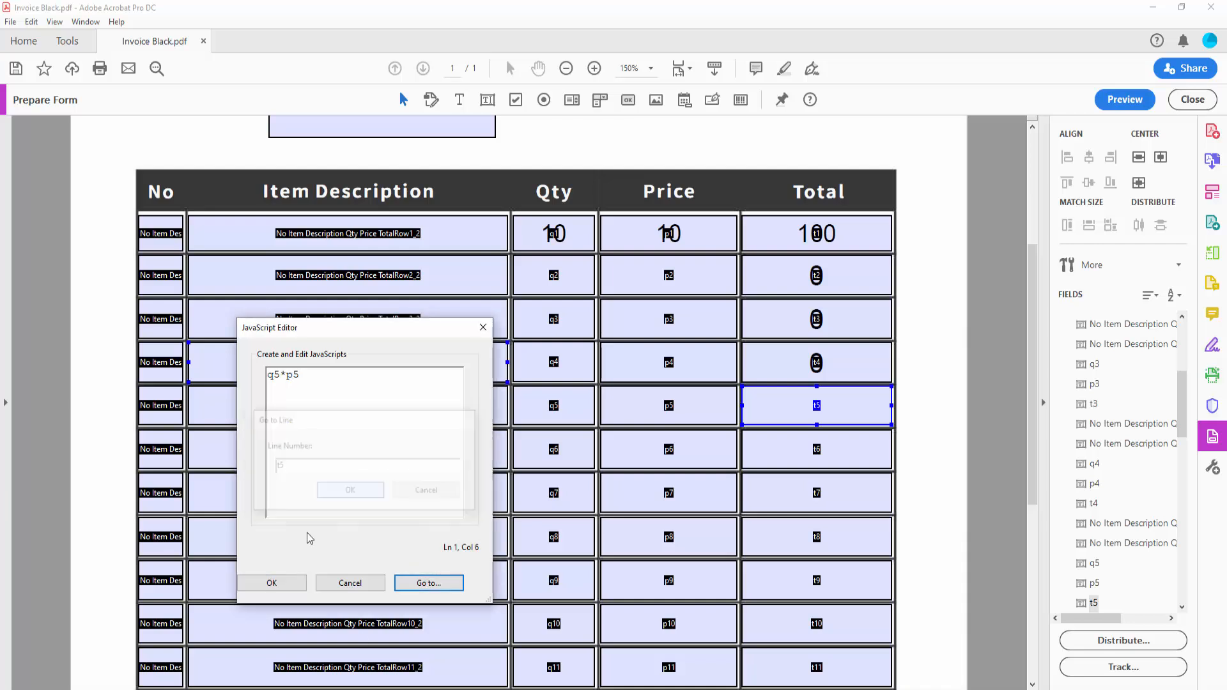
{"action": "left_click", "coordinate": [273, 580]}
- Give the sixth row's Total field the simplified field notation formula q6*p6, with t6 as the go-to line
{"action": "left_click", "coordinate": [778, 447]}
{"action": "left_click", "coordinate": [288, 422]}
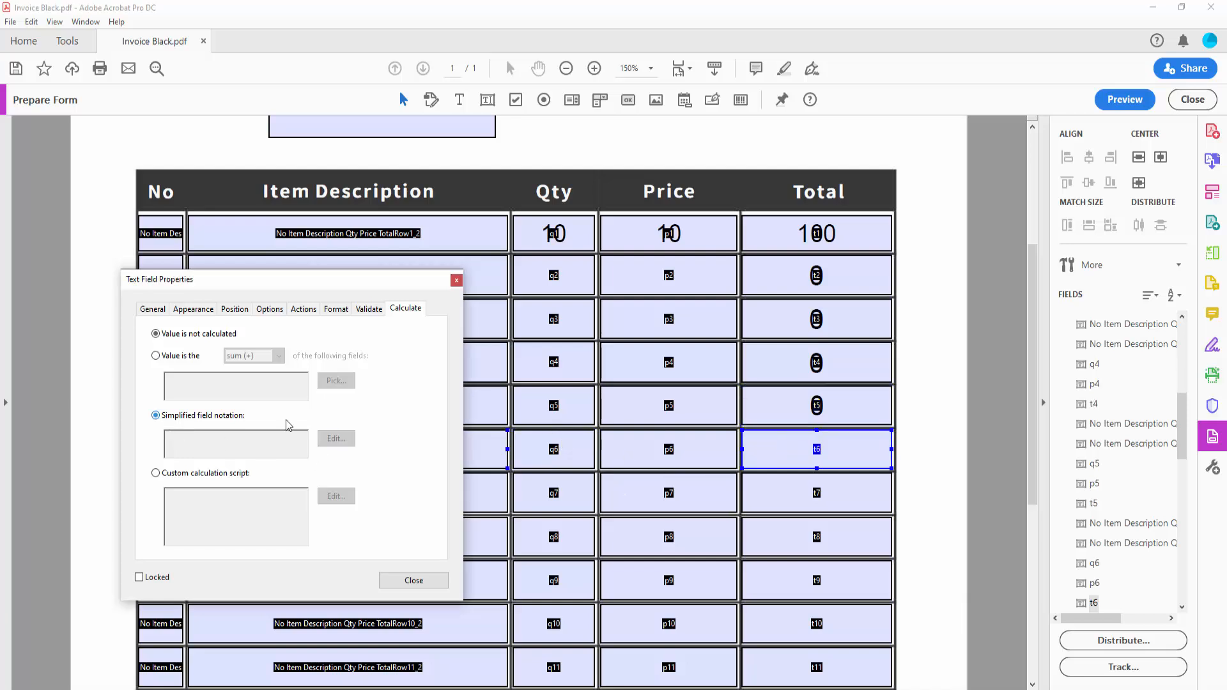
{"action": "left_click", "coordinate": [337, 439]}
{"action": "type", "text": "q6"}
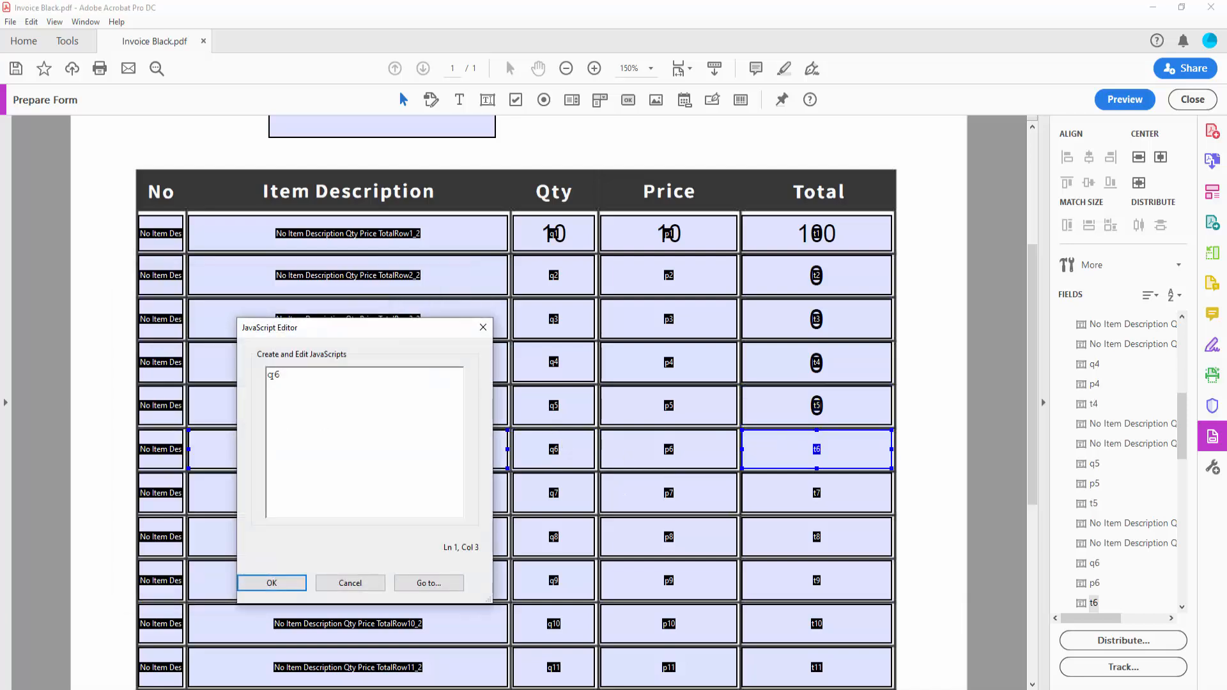
{"action": "type", "text": "*p6"}
{"action": "left_click", "coordinate": [429, 583]}
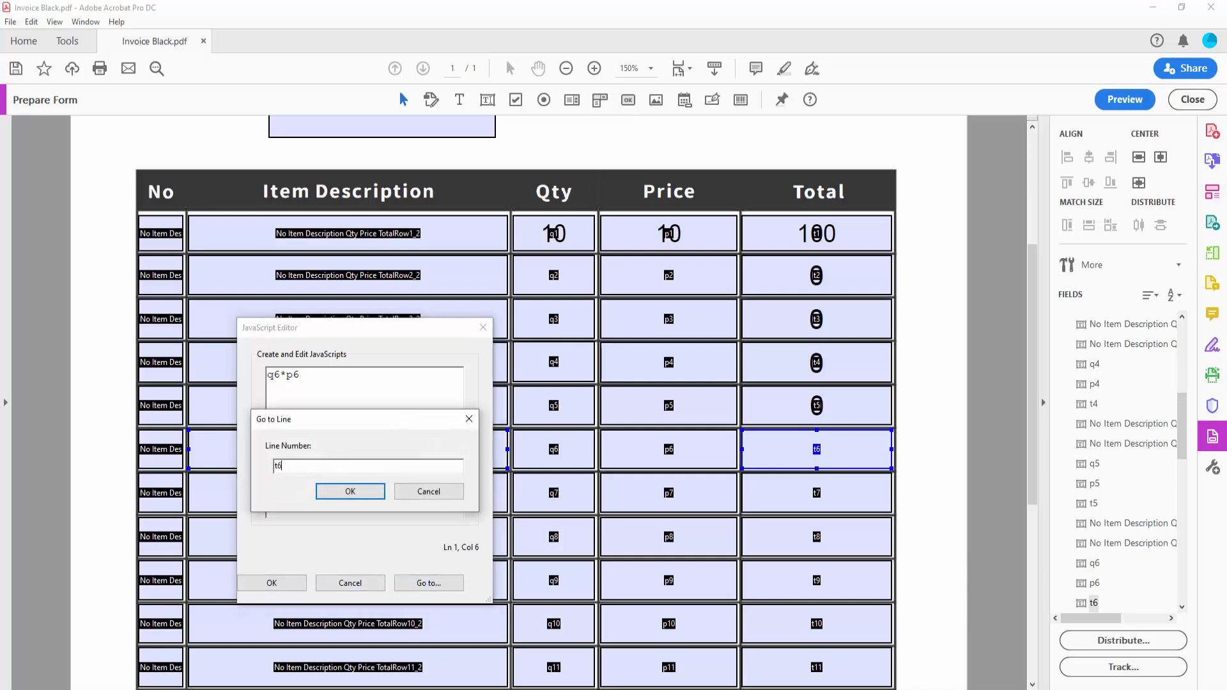
{"action": "left_click", "coordinate": [350, 490]}
{"action": "left_click", "coordinate": [271, 583]}
- Give the seventh row's Total field the simplified field notation formula q7*p7, with t7 as the go-to line
{"action": "left_click", "coordinate": [811, 490]}
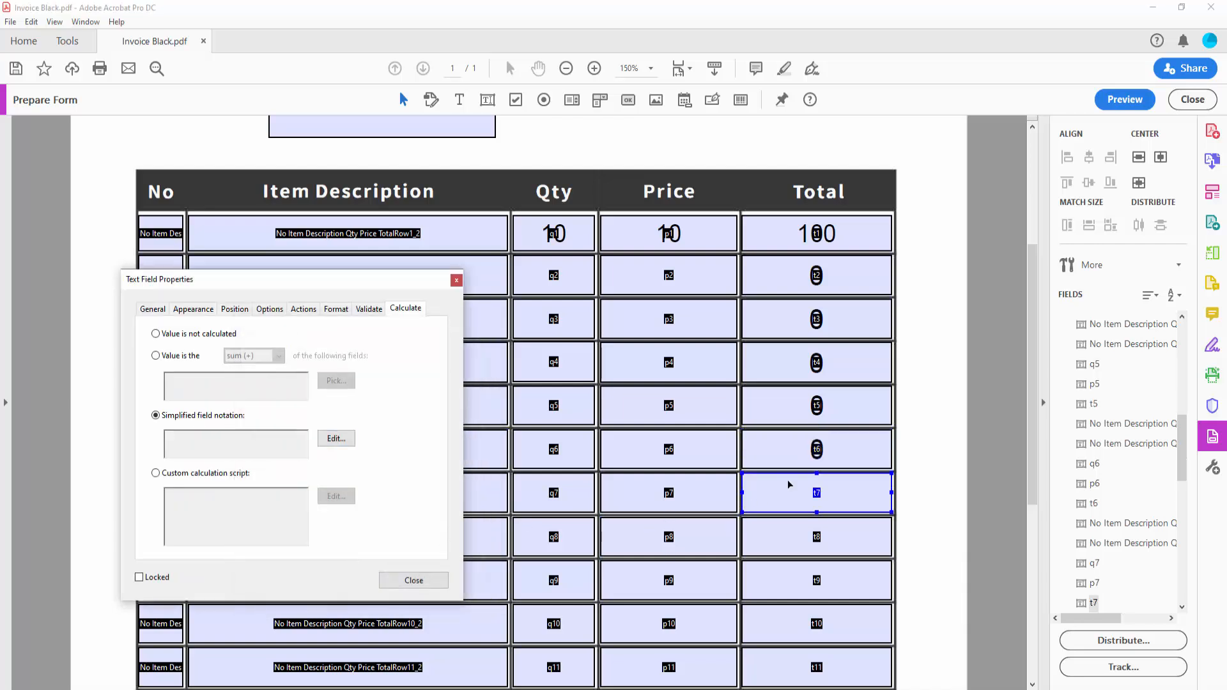
{"action": "left_click", "coordinate": [220, 422]}
{"action": "left_click", "coordinate": [337, 441]}
{"action": "type", "text": "q7*p7"}
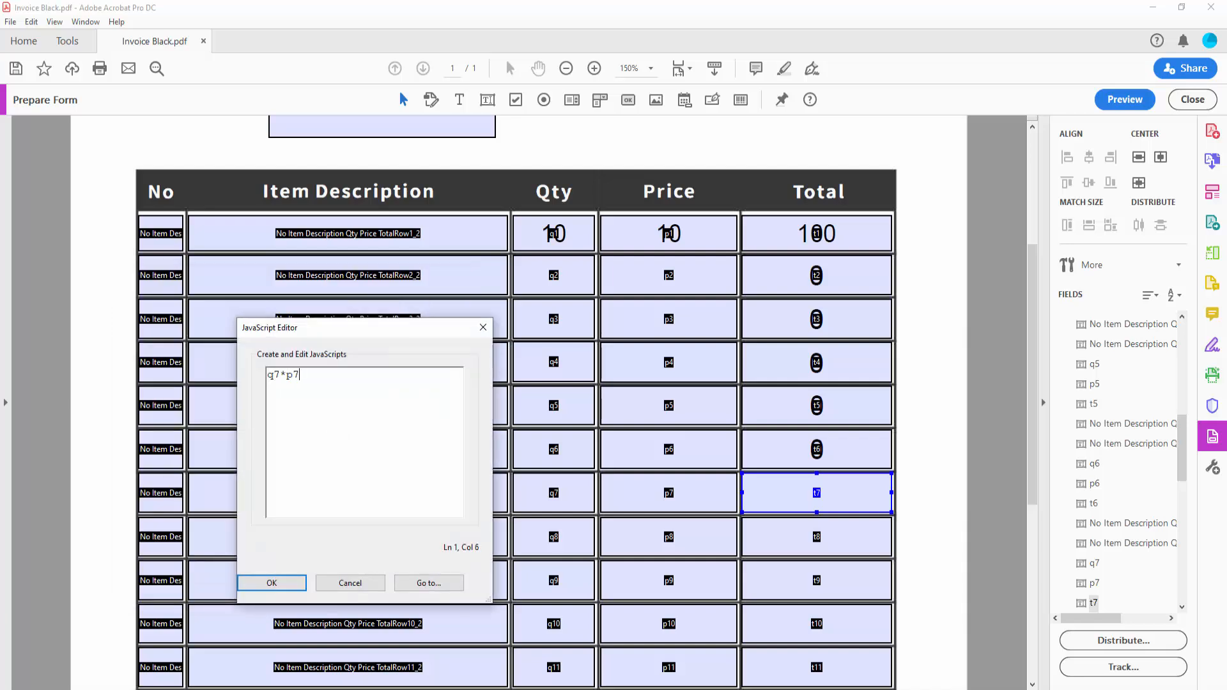
{"action": "left_click", "coordinate": [423, 583]}
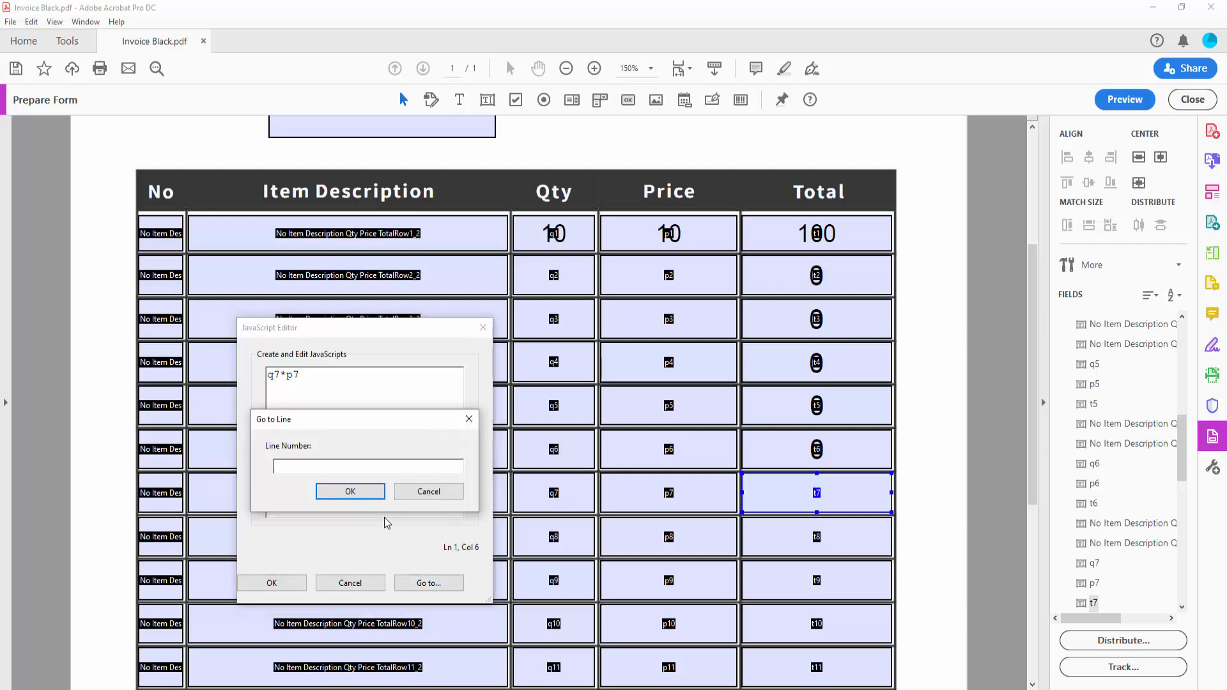
{"action": "type", "text": "t7"}
{"action": "left_click", "coordinate": [351, 494]}
{"action": "left_click", "coordinate": [274, 583]}
- Give the eighth row's Total field the simplified field notation formula q8*p8, with t8 as the go-to line
{"action": "scroll", "coordinate": [626, 447], "scroll_direction": "down", "scroll_amount": 2}
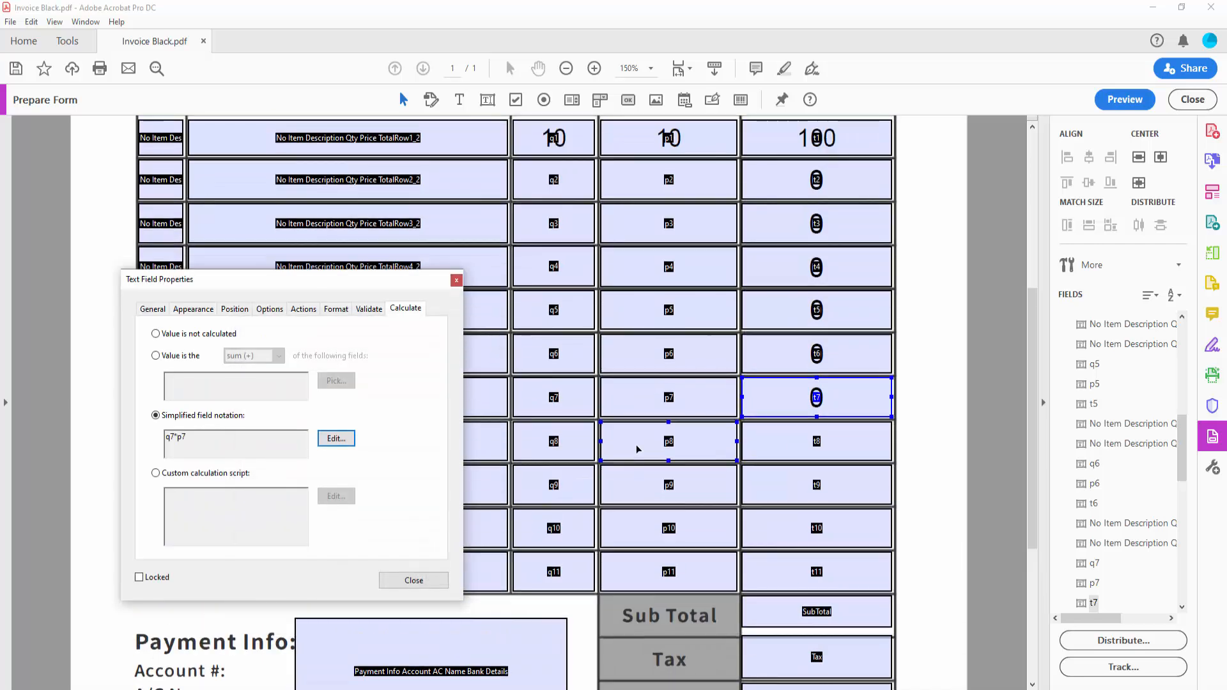
{"action": "left_click", "coordinate": [827, 437]}
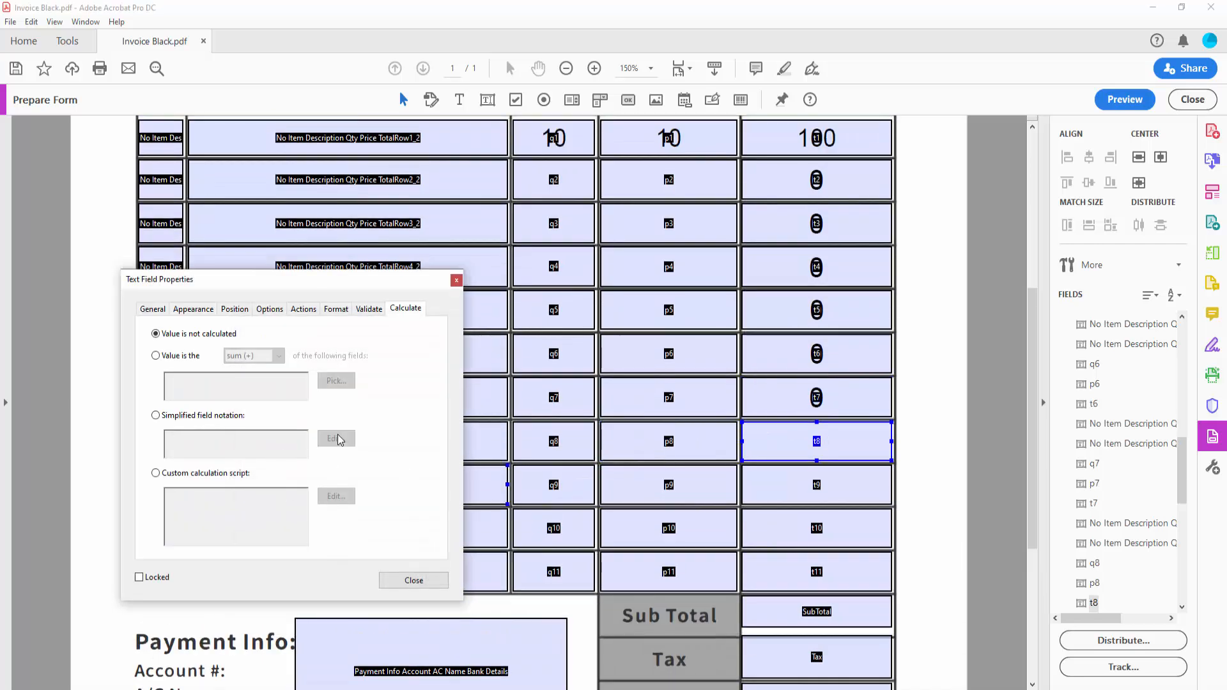
{"action": "left_click", "coordinate": [178, 414]}
{"action": "left_click", "coordinate": [337, 439]}
{"action": "type", "text": "q8"}
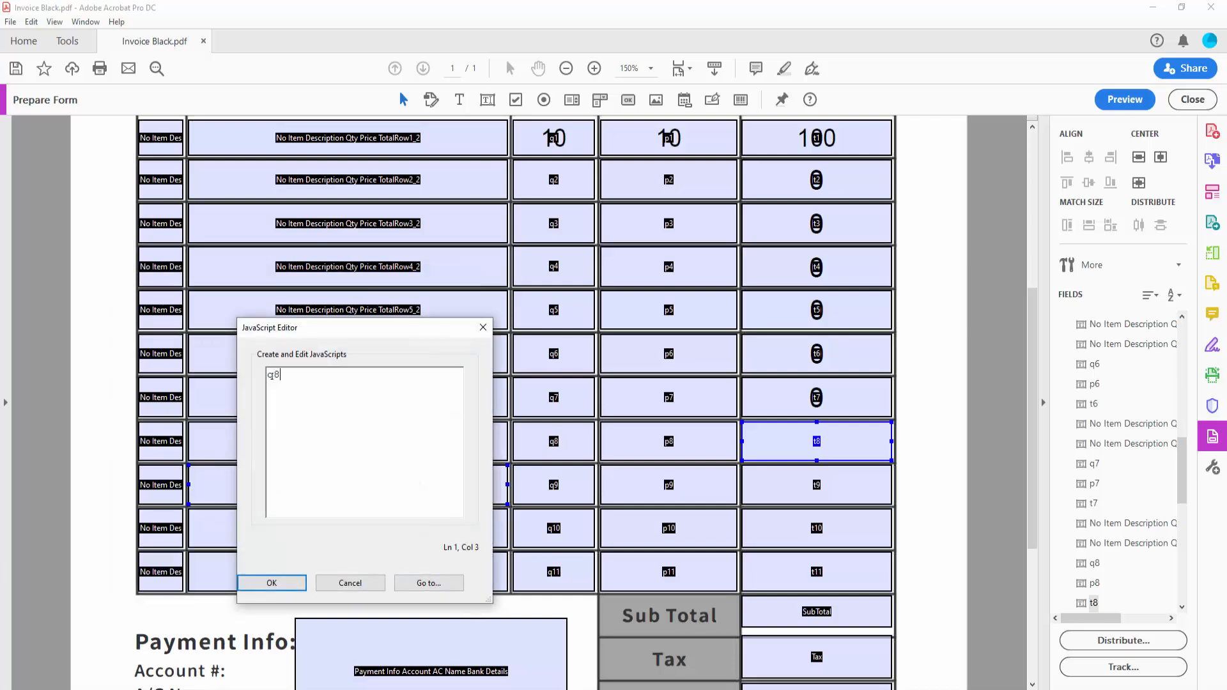
{"action": "type", "text": "*p8"}
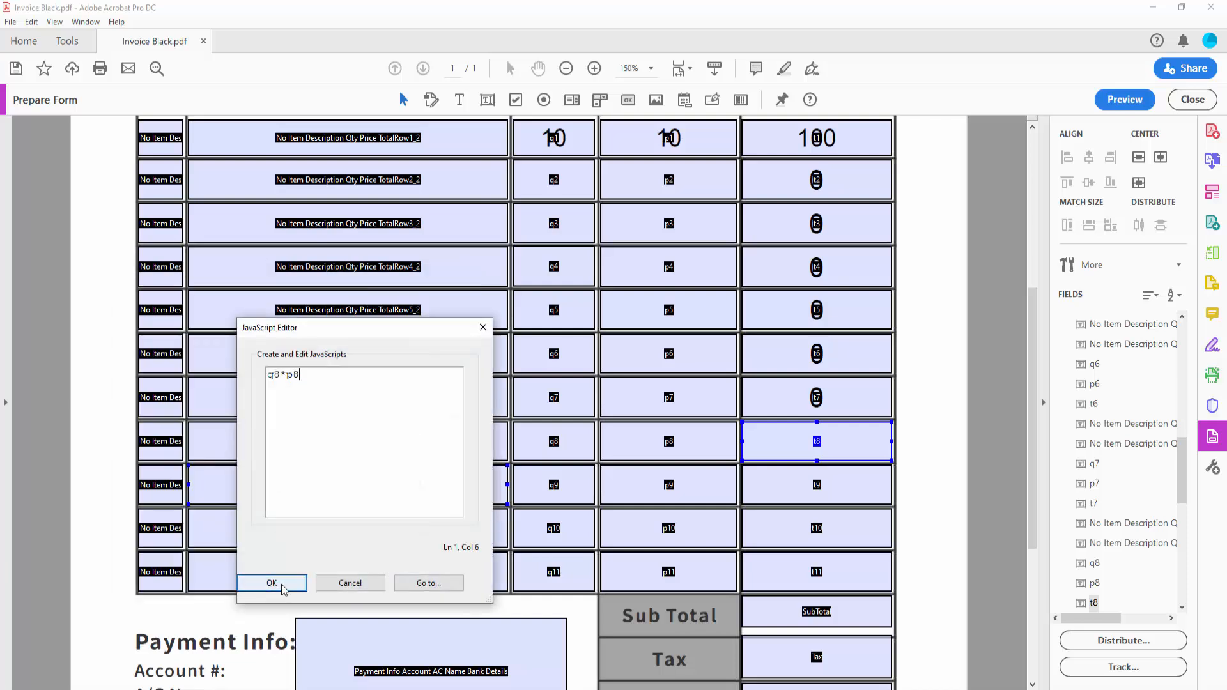
{"action": "left_click", "coordinate": [429, 583]}
{"action": "type", "text": "t8"}
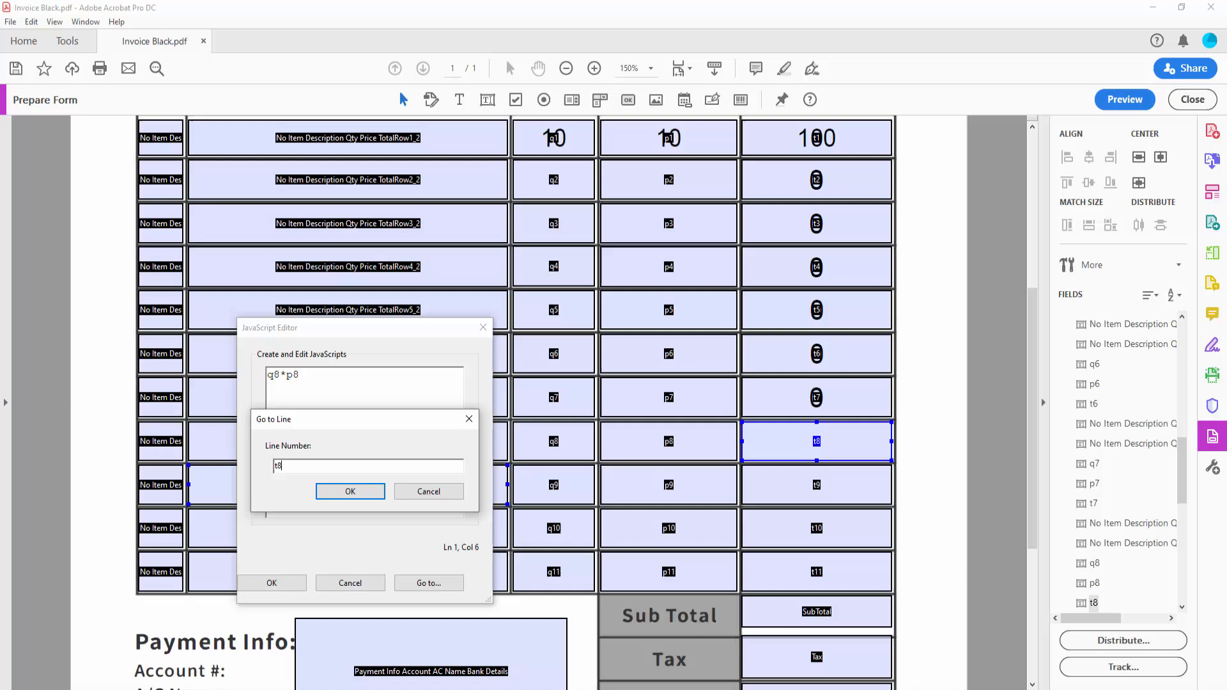
{"action": "left_click", "coordinate": [353, 492]}
{"action": "left_click", "coordinate": [279, 585]}
- Give the ninth row's Total field the simplified field notation formula q9*p9, with t9 as the go-to line
{"action": "left_click", "coordinate": [814, 486]}
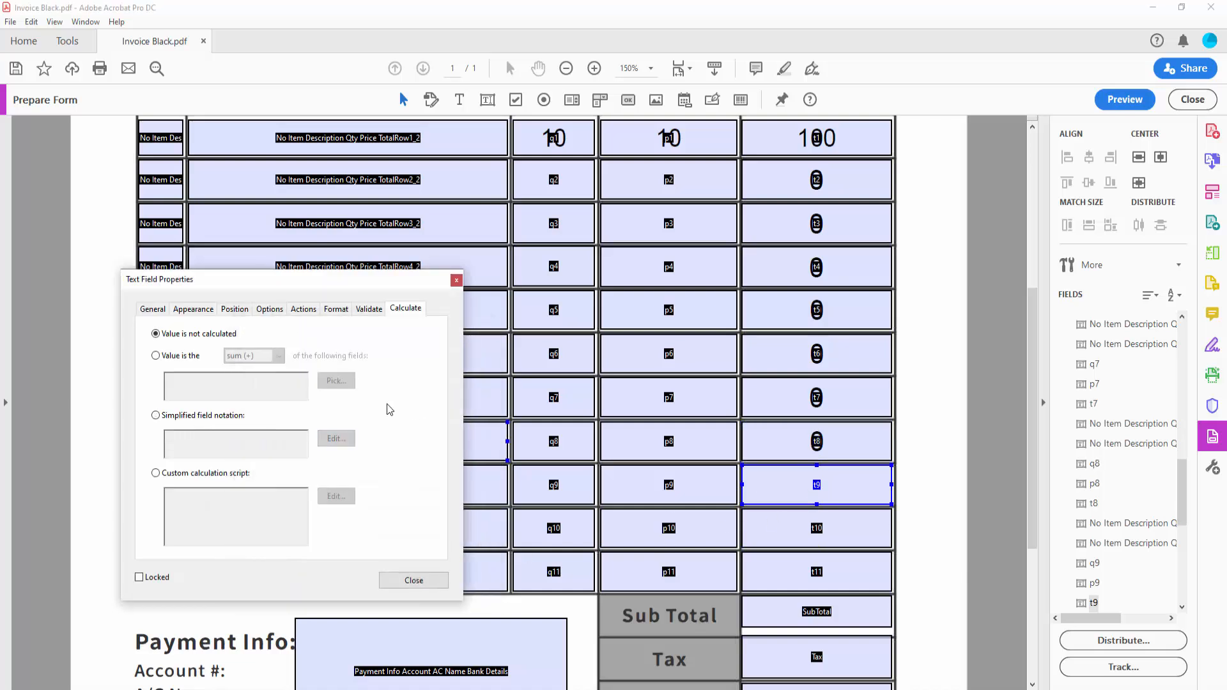
{"action": "left_click", "coordinate": [156, 415]}
{"action": "left_click", "coordinate": [339, 439]}
{"action": "type", "text": "q9"}
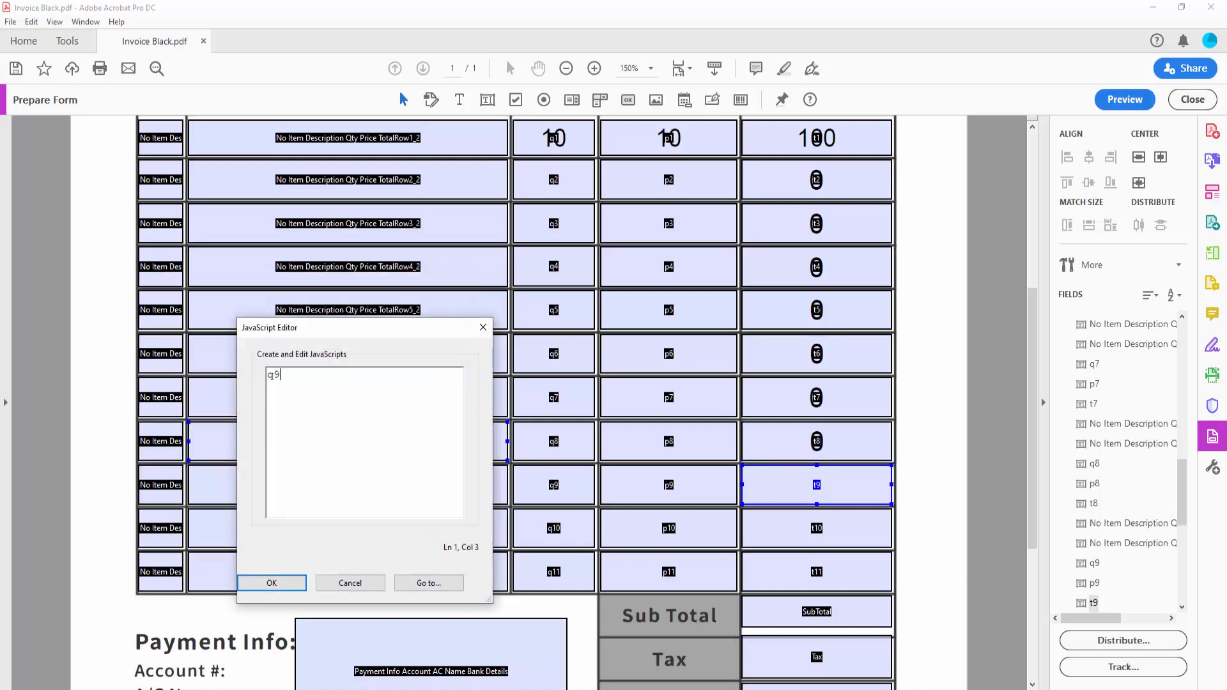
{"action": "type", "text": "*p9"}
{"action": "left_click", "coordinate": [420, 582]}
{"action": "left_click", "coordinate": [343, 492]}
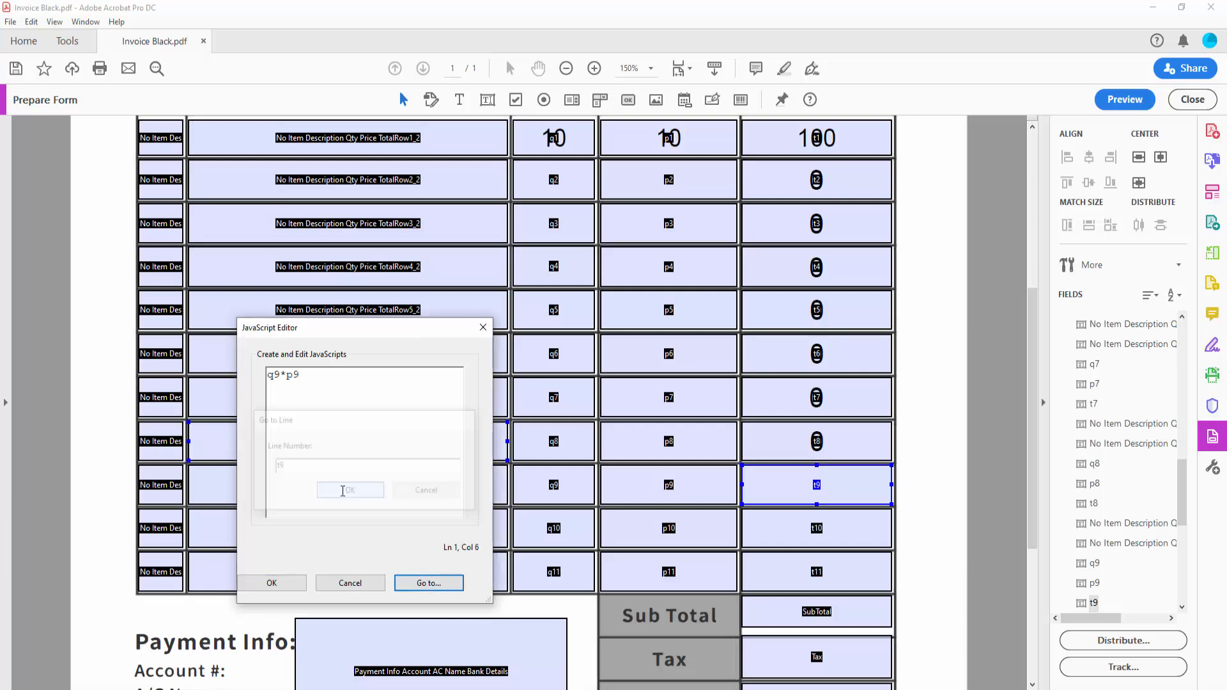
{"action": "left_click", "coordinate": [275, 583]}
- Give the tenth row's Total field the simplified field notation formula q10*p10, with t10 as the go-to line
{"action": "left_click", "coordinate": [817, 519]}
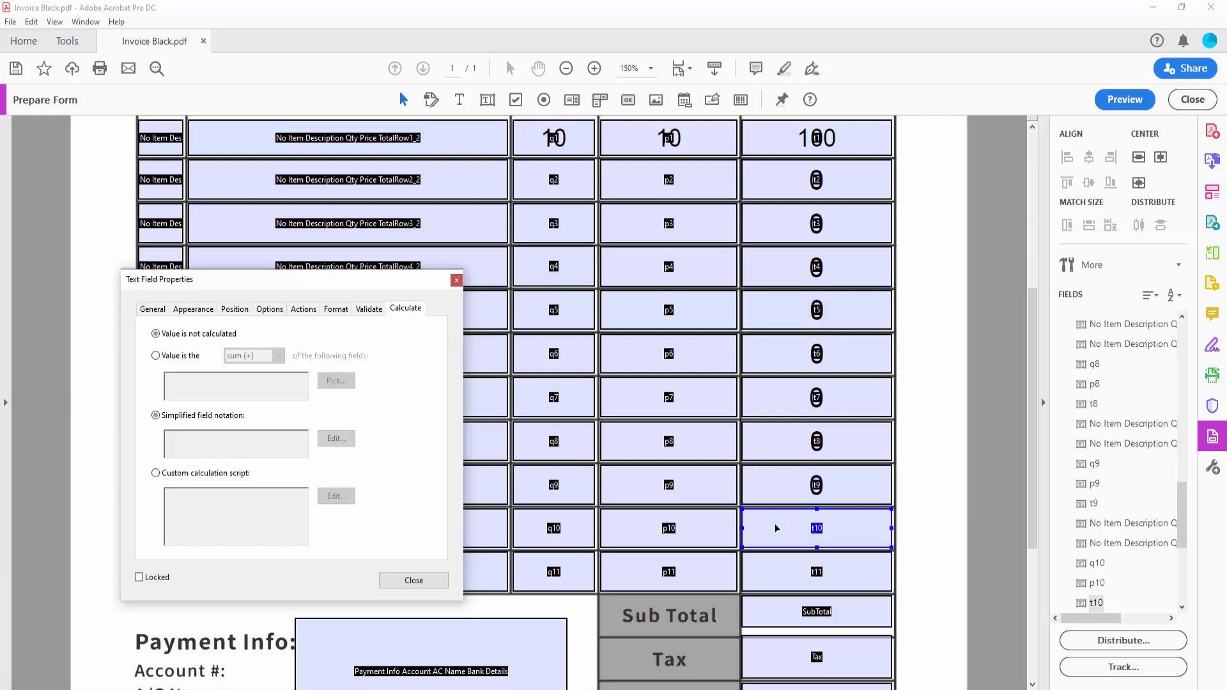
{"action": "left_click", "coordinate": [155, 415]}
{"action": "left_click", "coordinate": [336, 439]}
{"action": "type", "text": "q10*p10"}
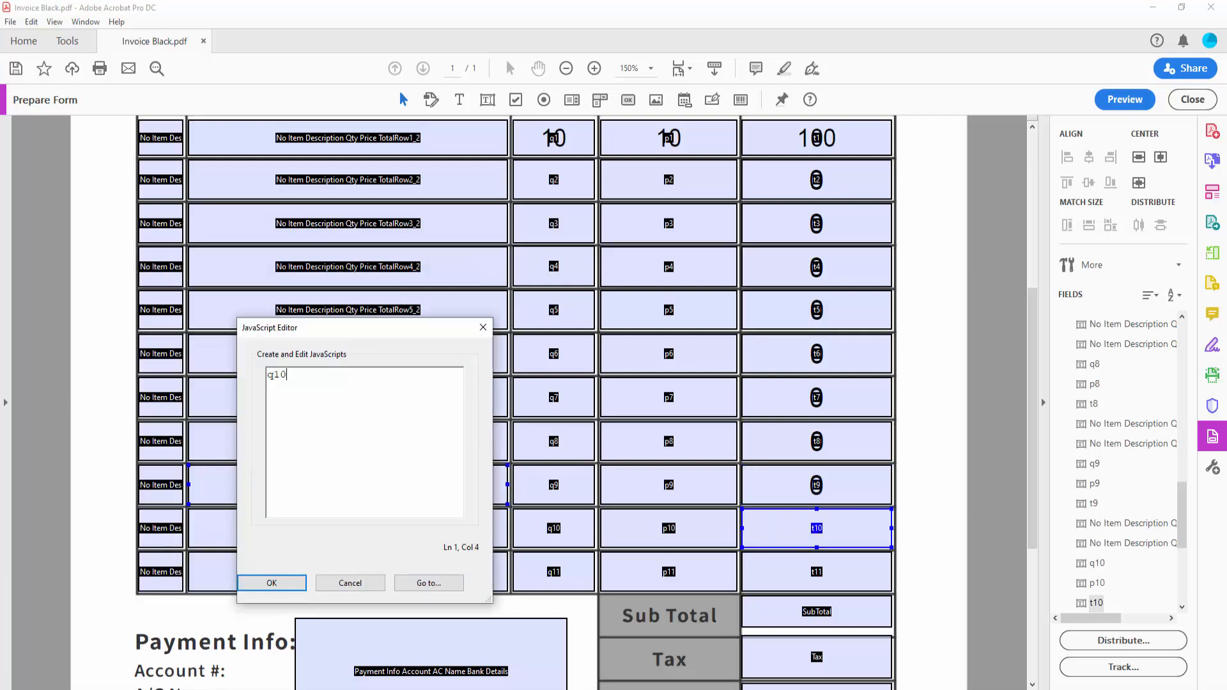
{"action": "left_click", "coordinate": [428, 583]}
{"action": "type", "text": "t10"}
{"action": "left_click", "coordinate": [380, 498]}
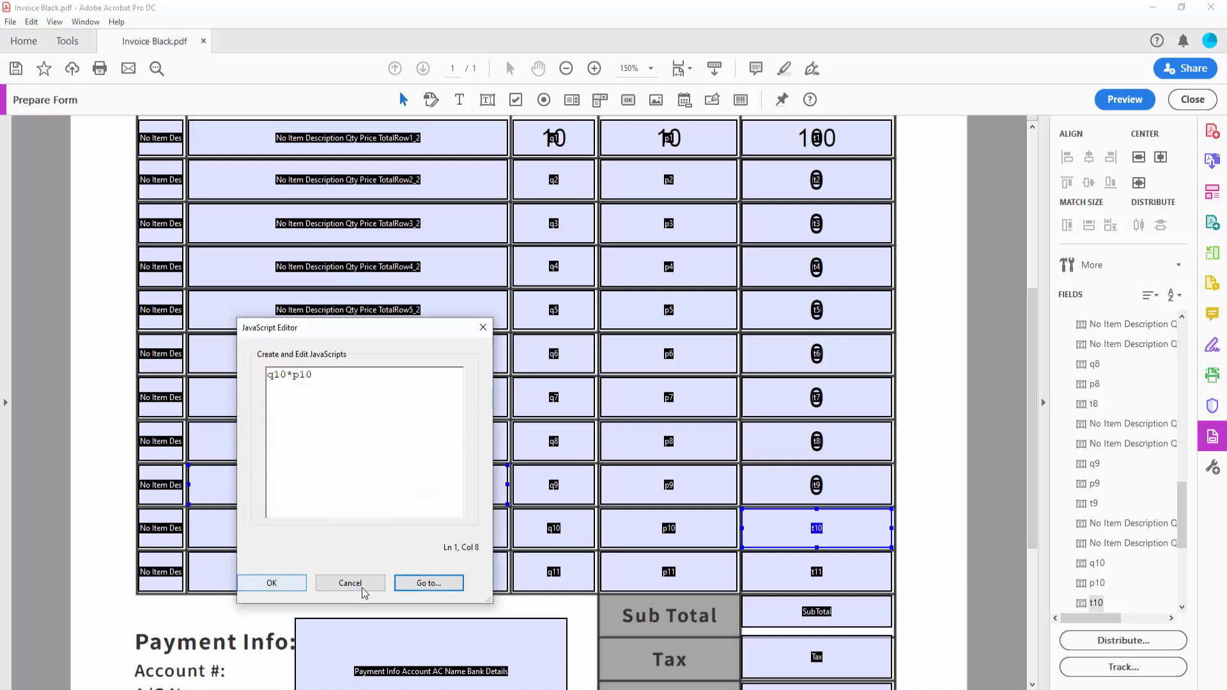
{"action": "left_click", "coordinate": [273, 583]}
- Give the eleventh row's Total field the simplified field notation formula q11*p11, with t11 as the go-to line, and close its properties
{"action": "scroll", "coordinate": [754, 466], "scroll_direction": "down", "scroll_amount": 3}
{"action": "left_click", "coordinate": [799, 481]}
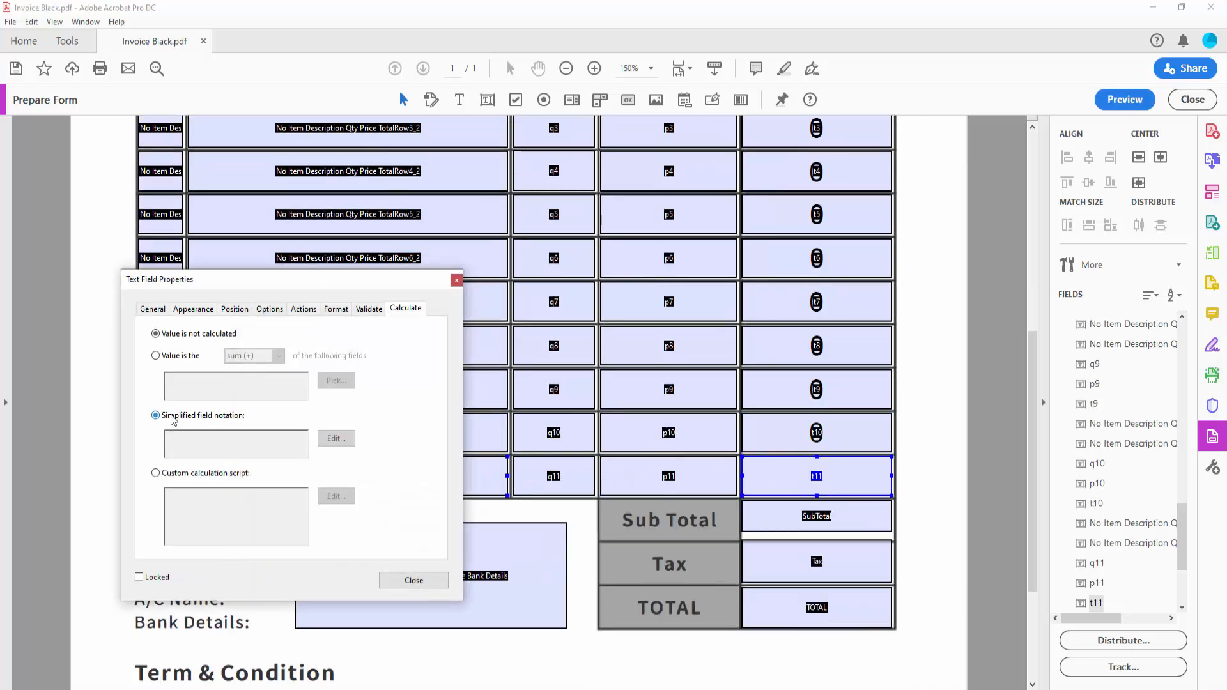
{"action": "left_click", "coordinate": [324, 437]}
{"action": "type", "text": "q11*p11"}
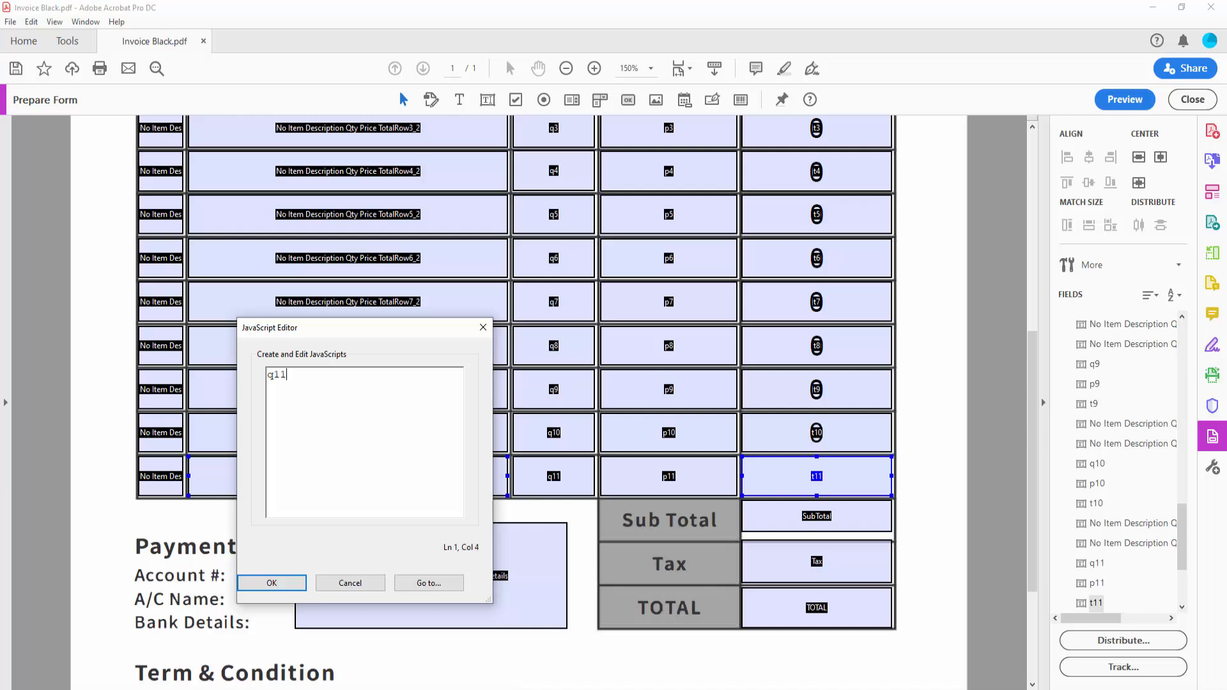
{"action": "left_click", "coordinate": [441, 584]}
{"action": "type", "text": "11"}
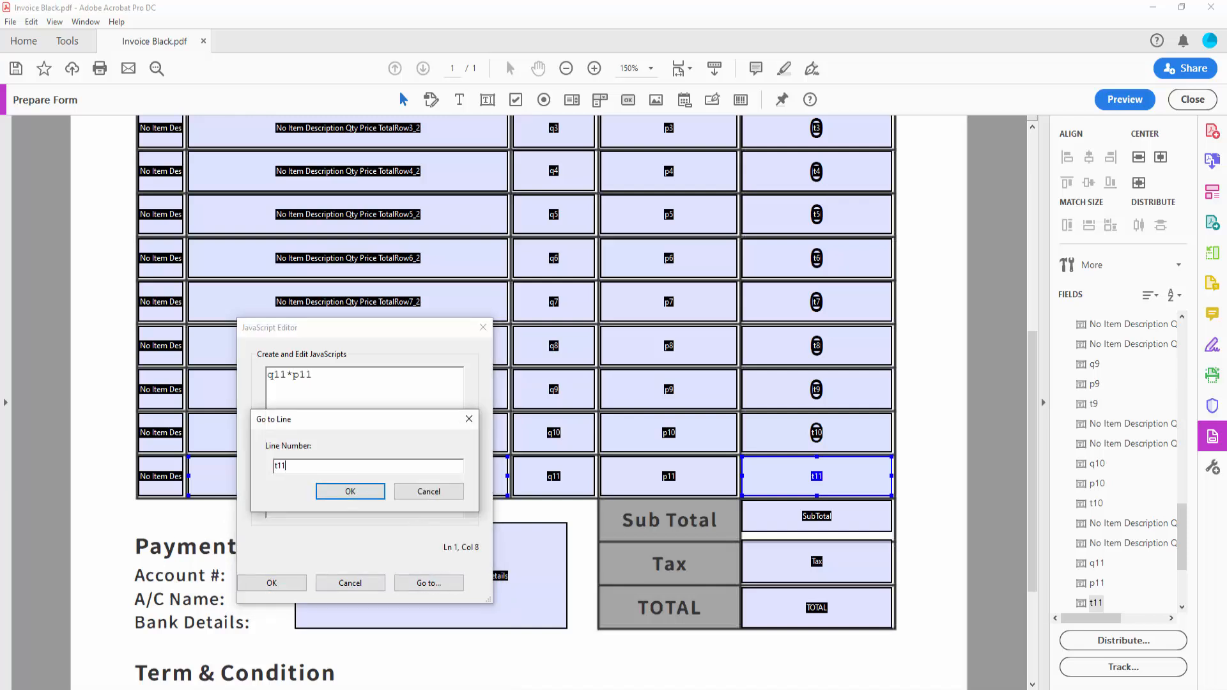
{"action": "left_click", "coordinate": [351, 492]}
{"action": "left_click", "coordinate": [272, 583]}
{"action": "left_click", "coordinate": [412, 581]}
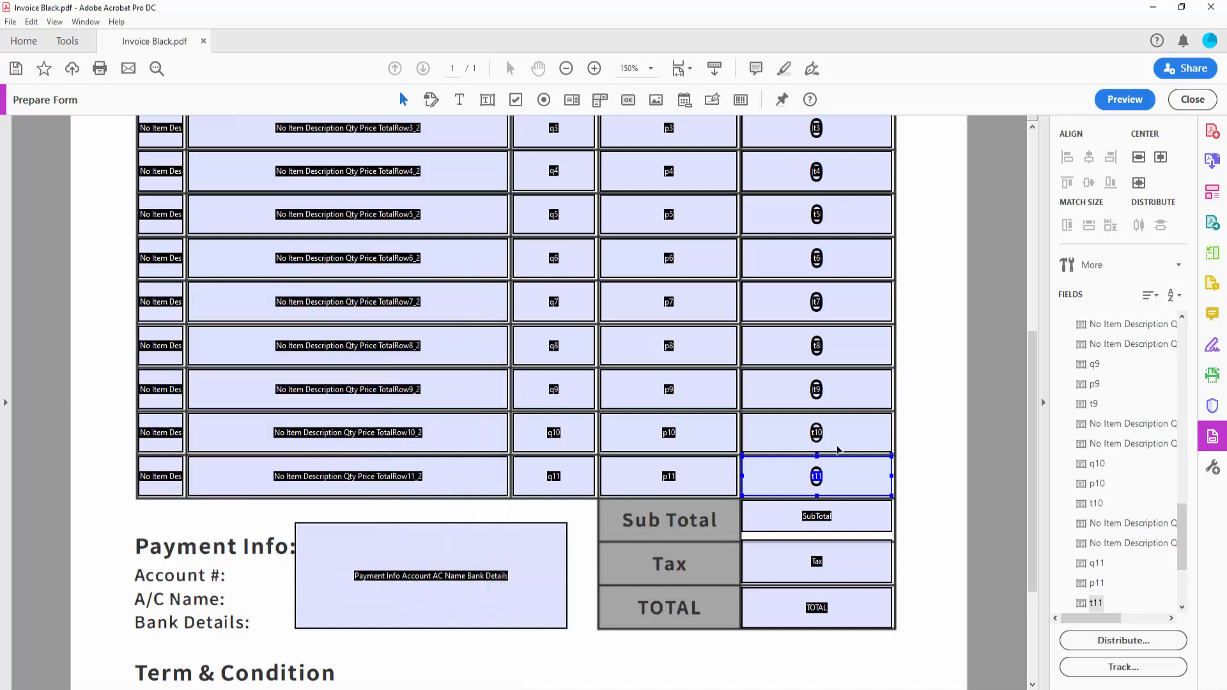
- Extend the lower edge of the SubTotal field so that it fills its table cell
{"action": "left_click", "coordinate": [691, 445], "text": "ctrl"}
{"action": "left_click", "coordinate": [819, 522]}
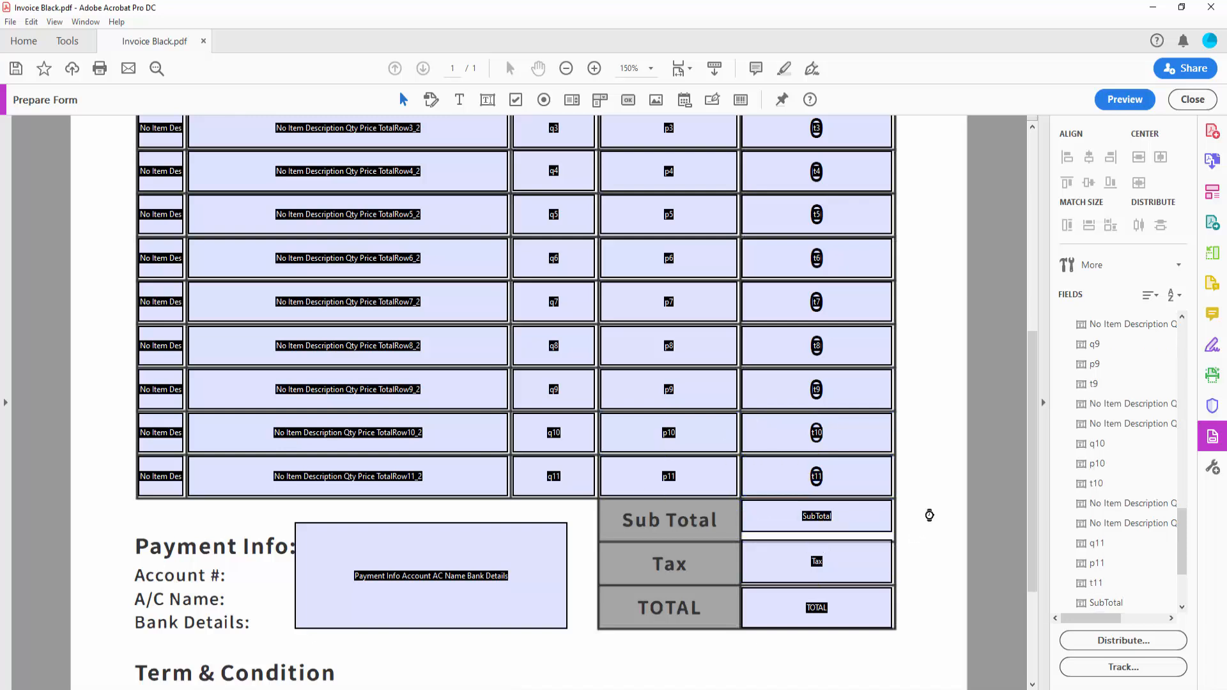
{"action": "left_click_drag", "start_coordinate": [817, 531], "coordinate": [817, 539]}
{"action": "left_click", "coordinate": [923, 524]}
- Set the SubTotal field to calculate as the sum (+) of other fields and open the selection of fields to add up
{"action": "left_click", "coordinate": [835, 515]}
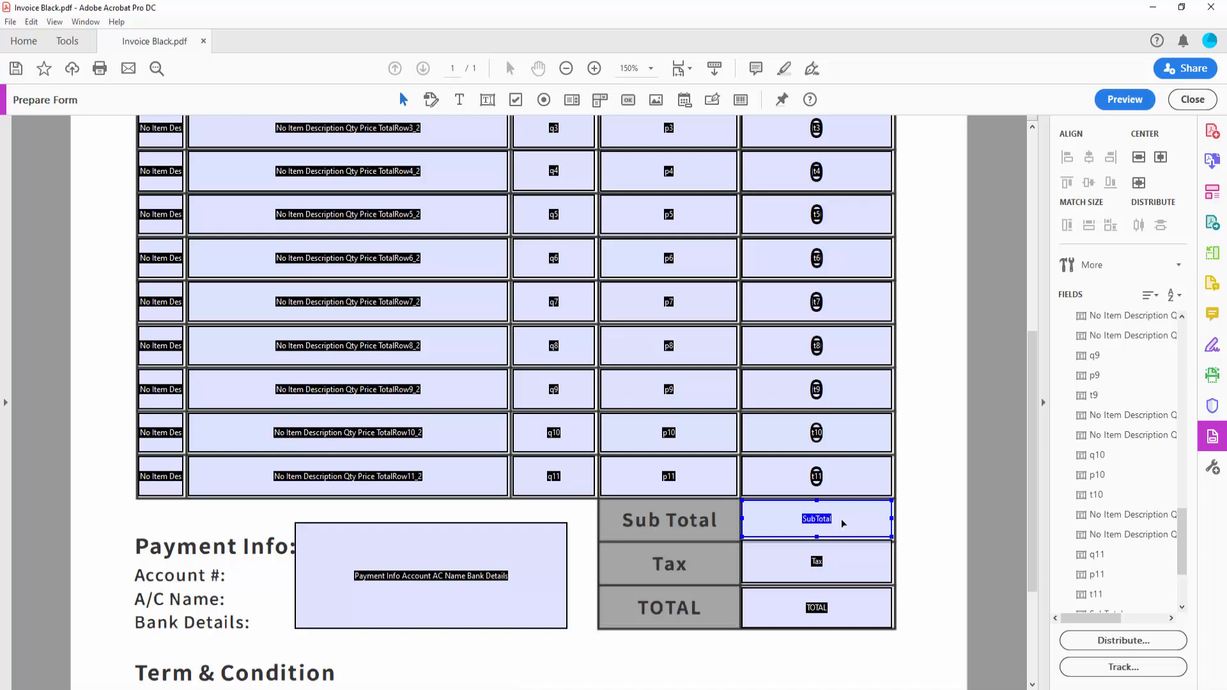
{"action": "double_click", "coordinate": [844, 522]}
{"action": "left_click", "coordinate": [406, 308]}
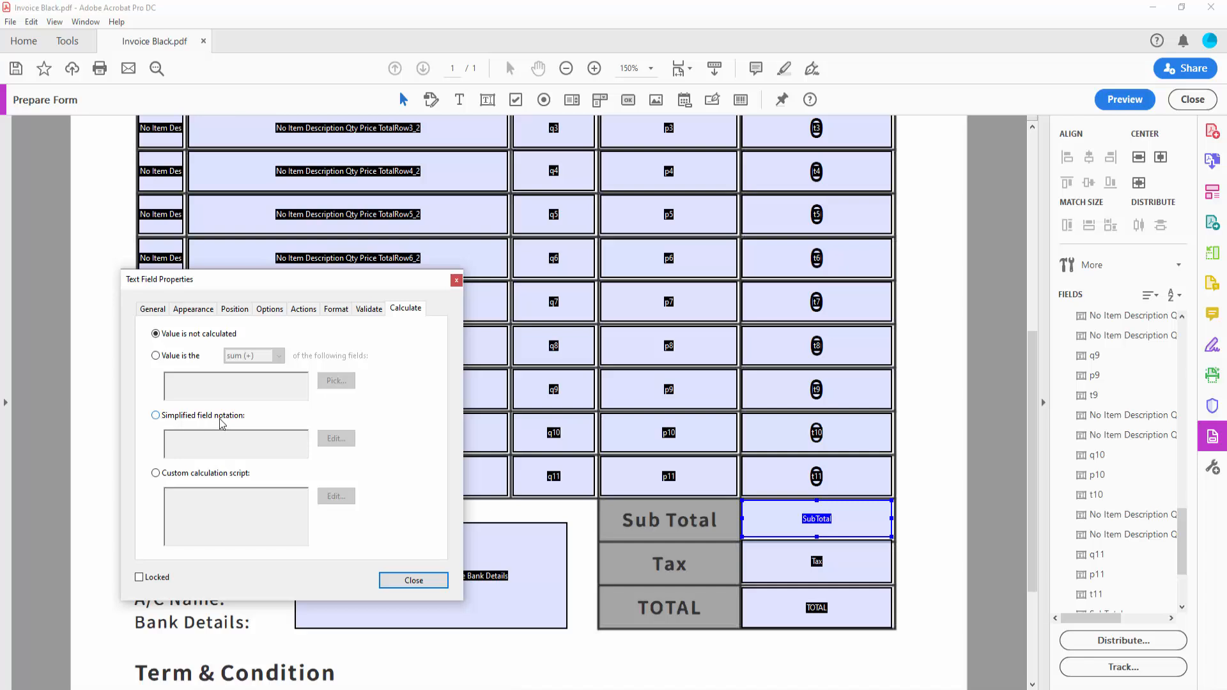
{"action": "left_click", "coordinate": [156, 356]}
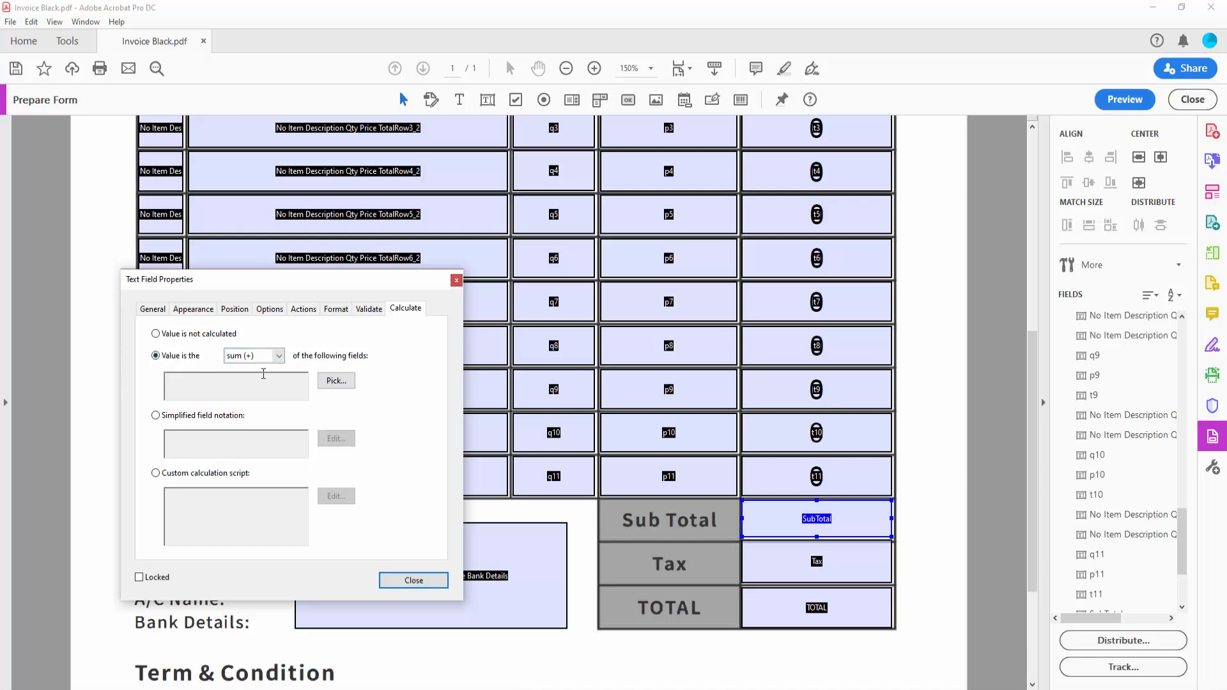
{"action": "left_click", "coordinate": [340, 384]}
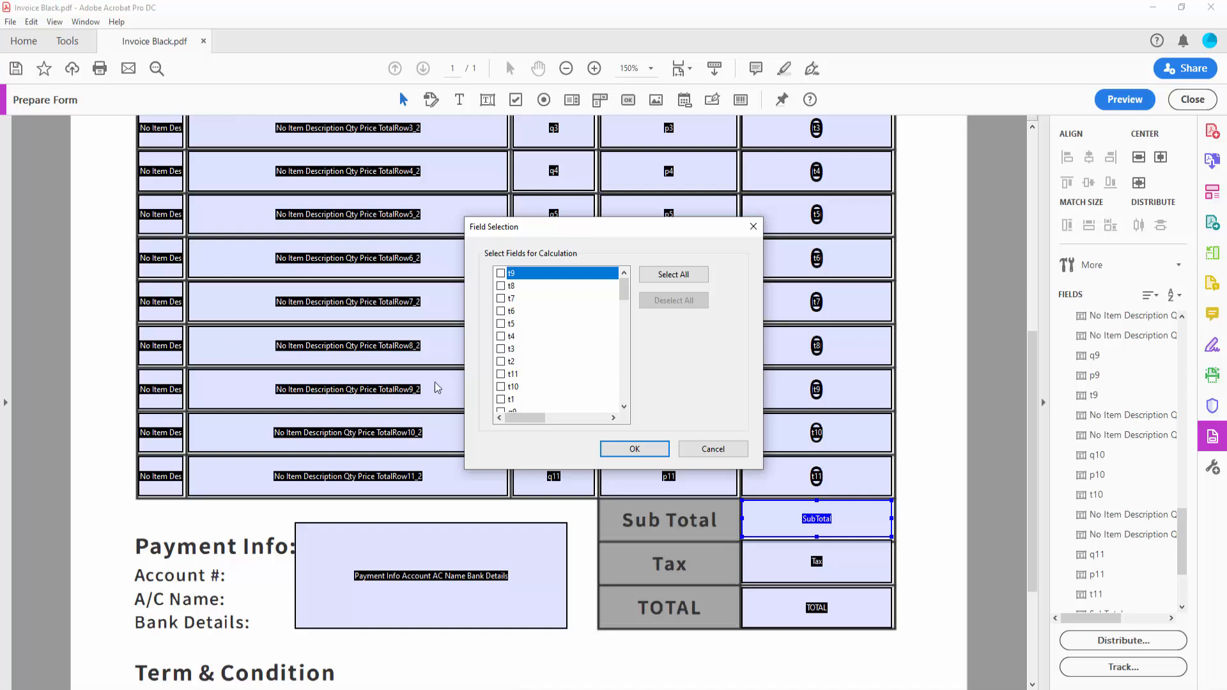
{"action": "left_click_drag", "start_coordinate": [616, 232], "coordinate": [447, 217]}
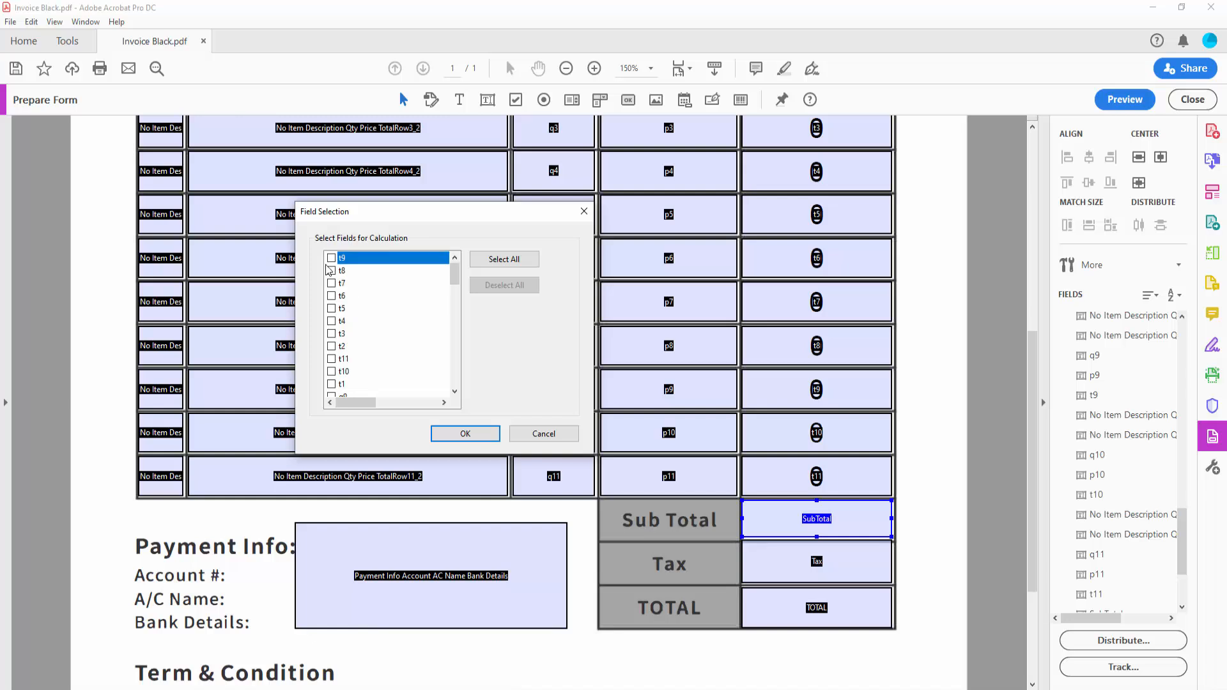
{"action": "scroll", "coordinate": [376, 343], "scroll_direction": "down", "scroll_amount": 1}
{"action": "scroll", "coordinate": [375, 342], "scroll_direction": "up", "scroll_amount": 1}
{"action": "scroll", "coordinate": [377, 371], "scroll_direction": "down", "scroll_amount": 1}
{"action": "scroll", "coordinate": [374, 361], "scroll_direction": "up", "scroll_amount": 1}
{"action": "scroll", "coordinate": [373, 360], "scroll_direction": "down", "scroll_amount": 1}
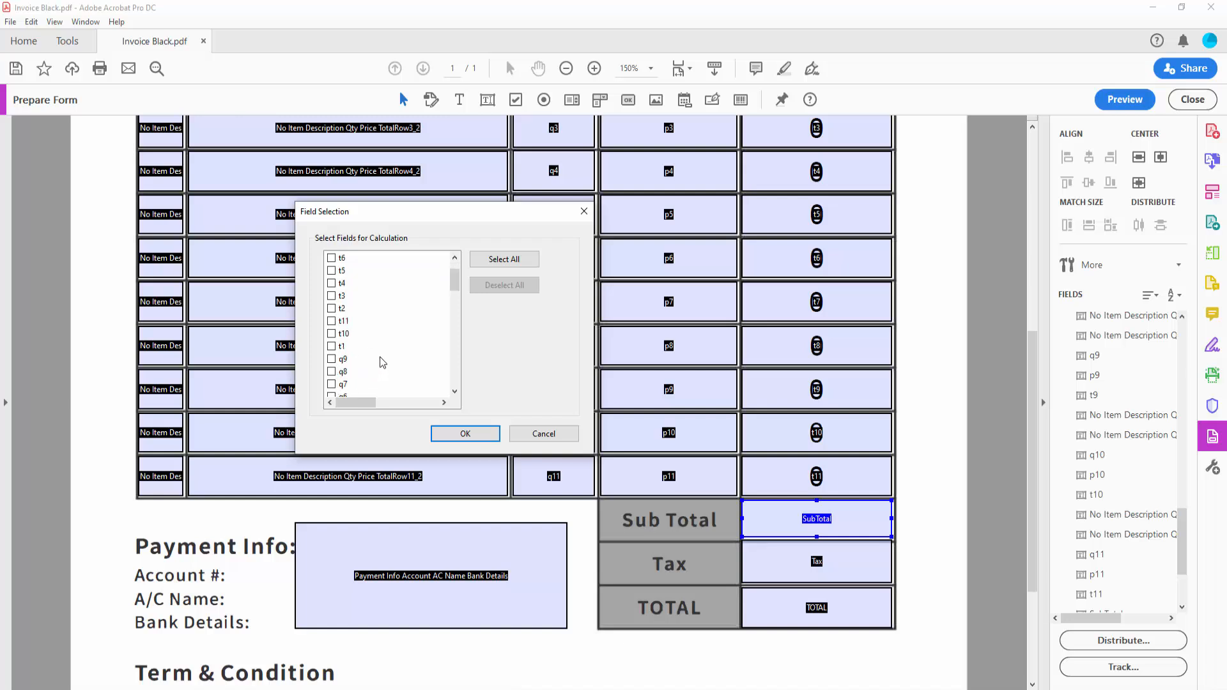
- Include the row total fields t1 through t11 in the SubTotal sum
{"action": "left_click", "coordinate": [332, 346]}
{"action": "left_click", "coordinate": [332, 333]}
{"action": "left_click", "coordinate": [332, 321]}
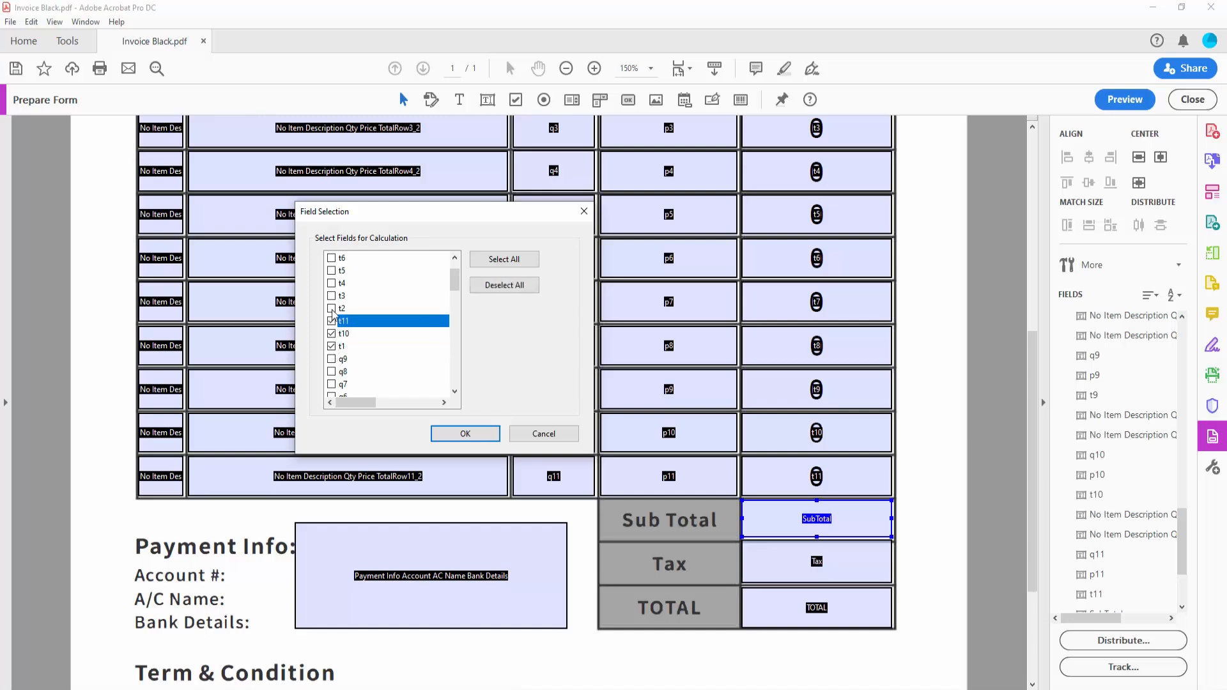
{"action": "left_click", "coordinate": [331, 309]}
{"action": "left_click", "coordinate": [331, 296]}
{"action": "left_click", "coordinate": [331, 283]}
{"action": "left_click", "coordinate": [332, 258]}
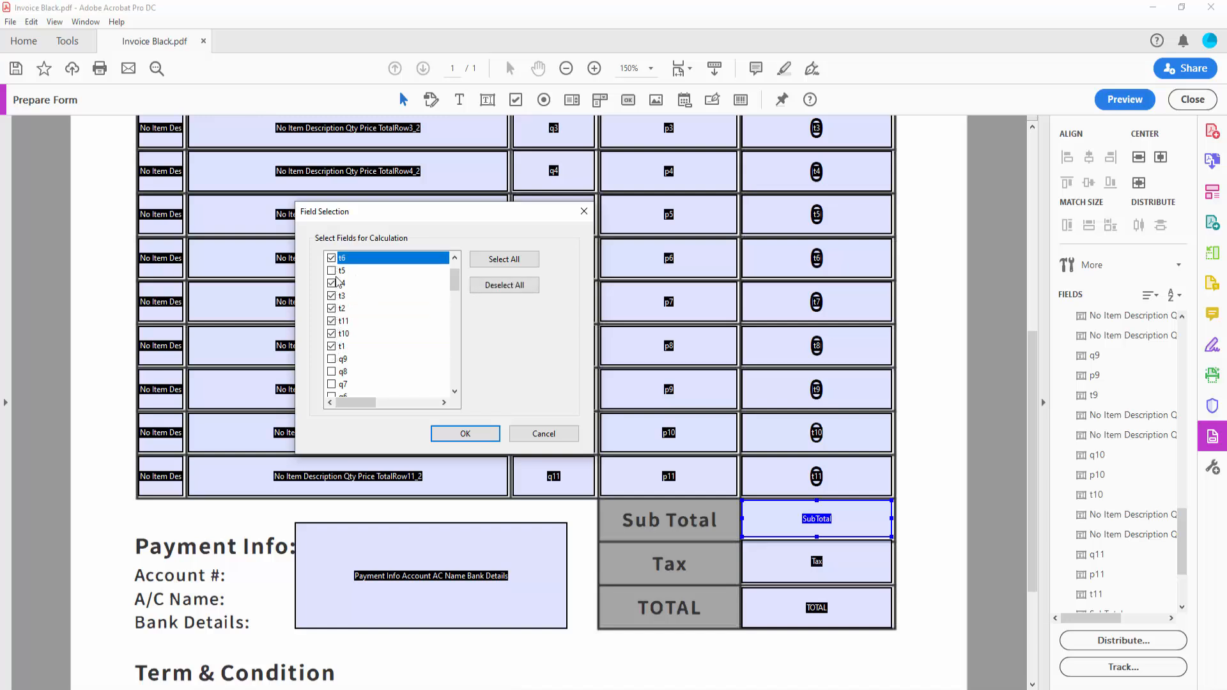
{"action": "left_click", "coordinate": [333, 272]}
{"action": "scroll", "coordinate": [334, 274], "scroll_direction": "up", "scroll_amount": 1}
{"action": "left_click", "coordinate": [332, 283]}
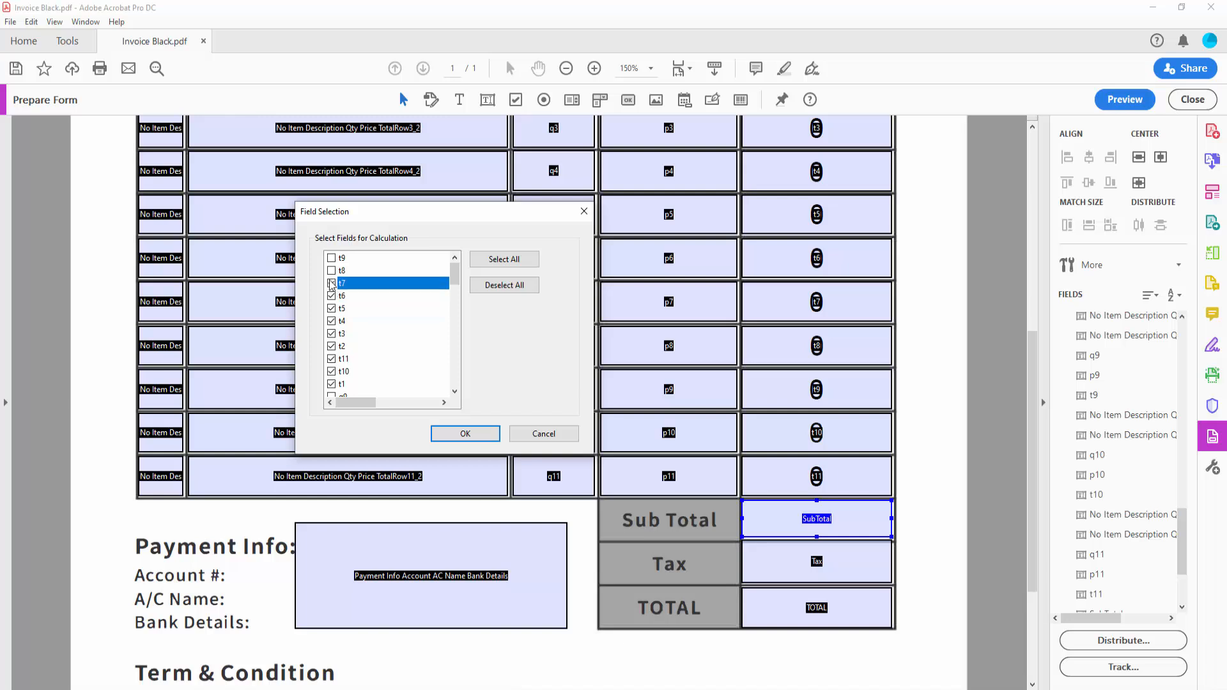
{"action": "left_click", "coordinate": [332, 271]}
{"action": "left_click", "coordinate": [331, 258]}
{"action": "scroll", "coordinate": [379, 302], "scroll_direction": "down", "scroll_amount": 2}
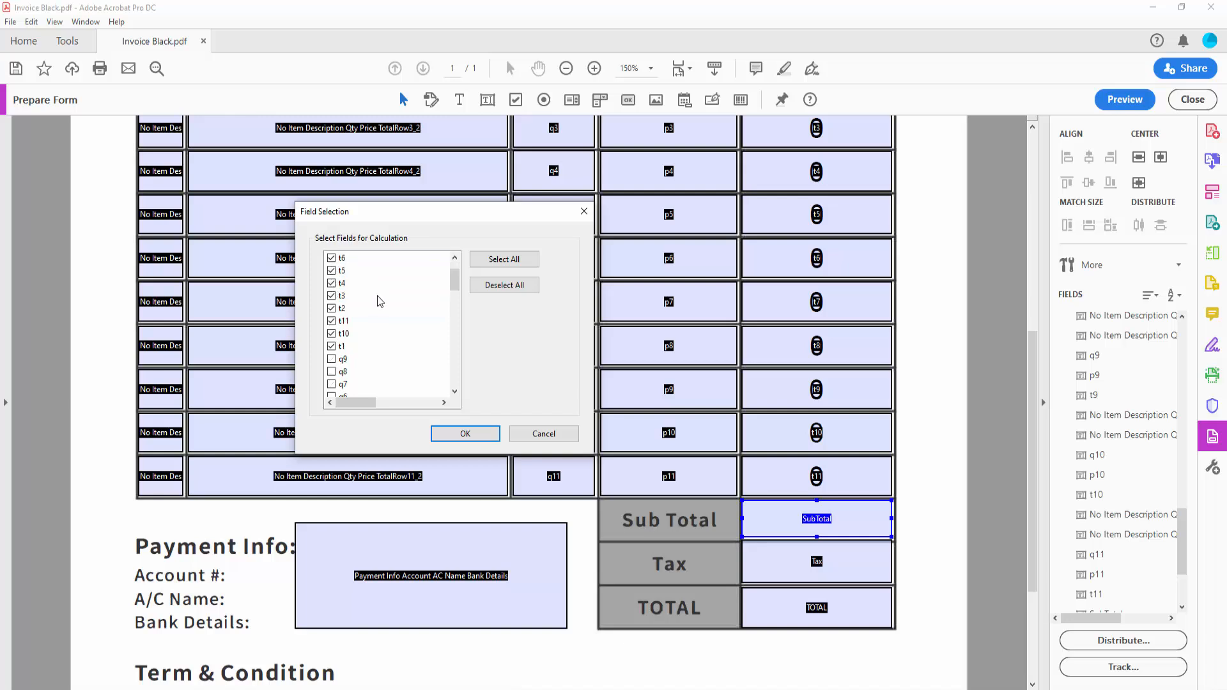
{"action": "scroll", "coordinate": [380, 302], "scroll_direction": "up", "scroll_amount": 1}
{"action": "left_click", "coordinate": [465, 434]}
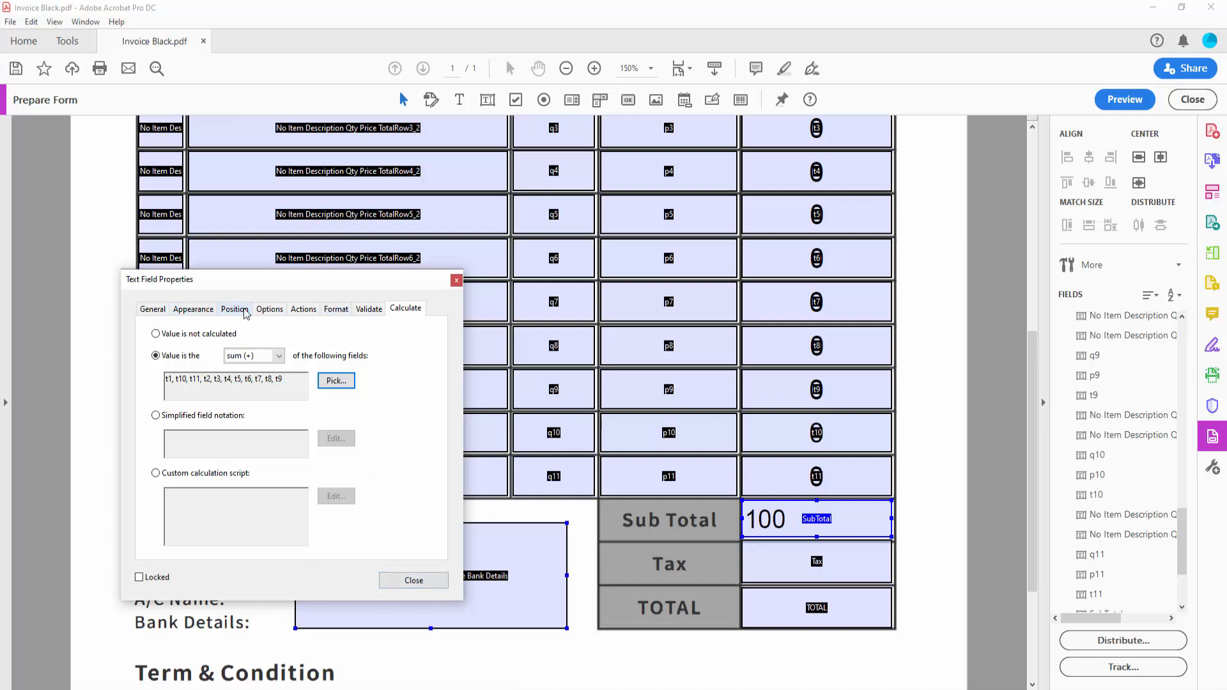
- Set the SubTotal field's text alignment to Center and close its properties
{"action": "left_click", "coordinate": [234, 310]}
{"action": "left_click", "coordinate": [267, 313]}
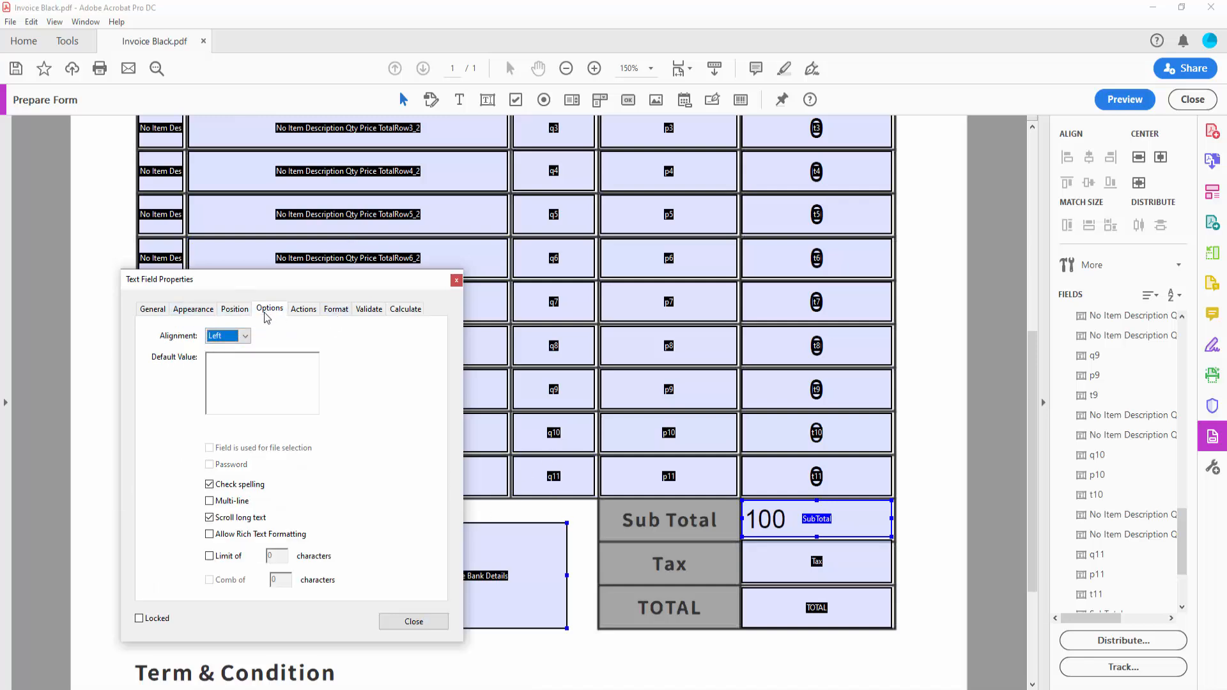
{"action": "left_click", "coordinate": [245, 336]}
{"action": "left_click", "coordinate": [225, 355]}
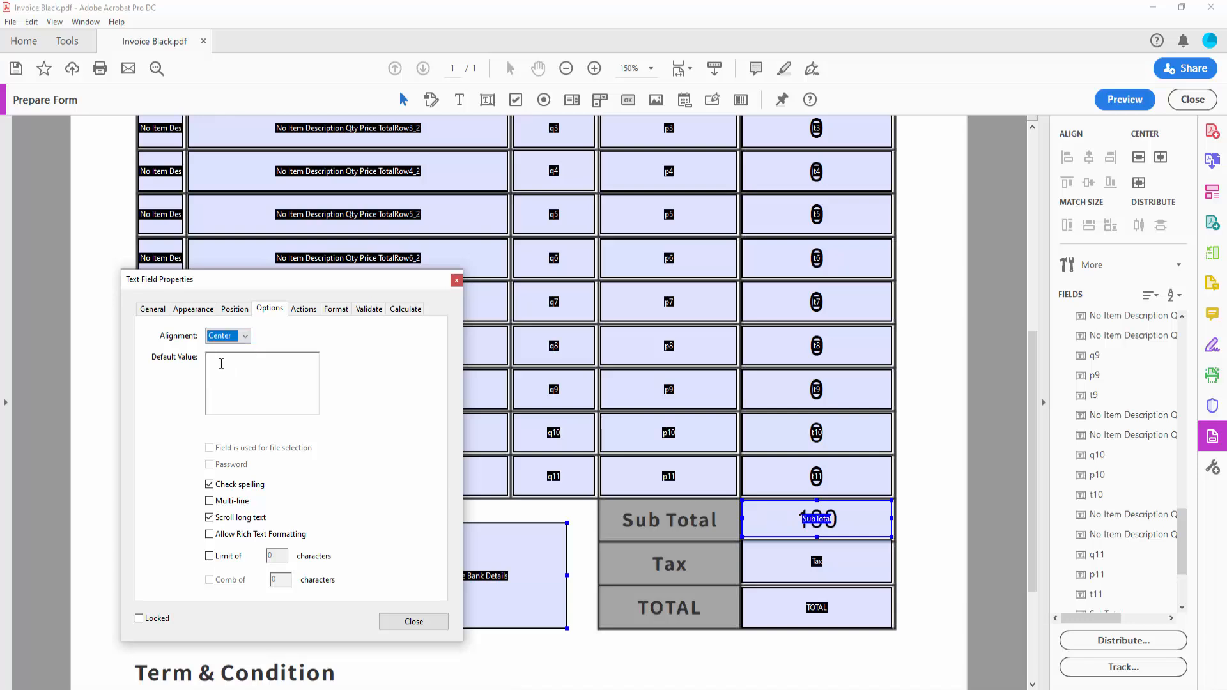
{"action": "left_click", "coordinate": [414, 622]}
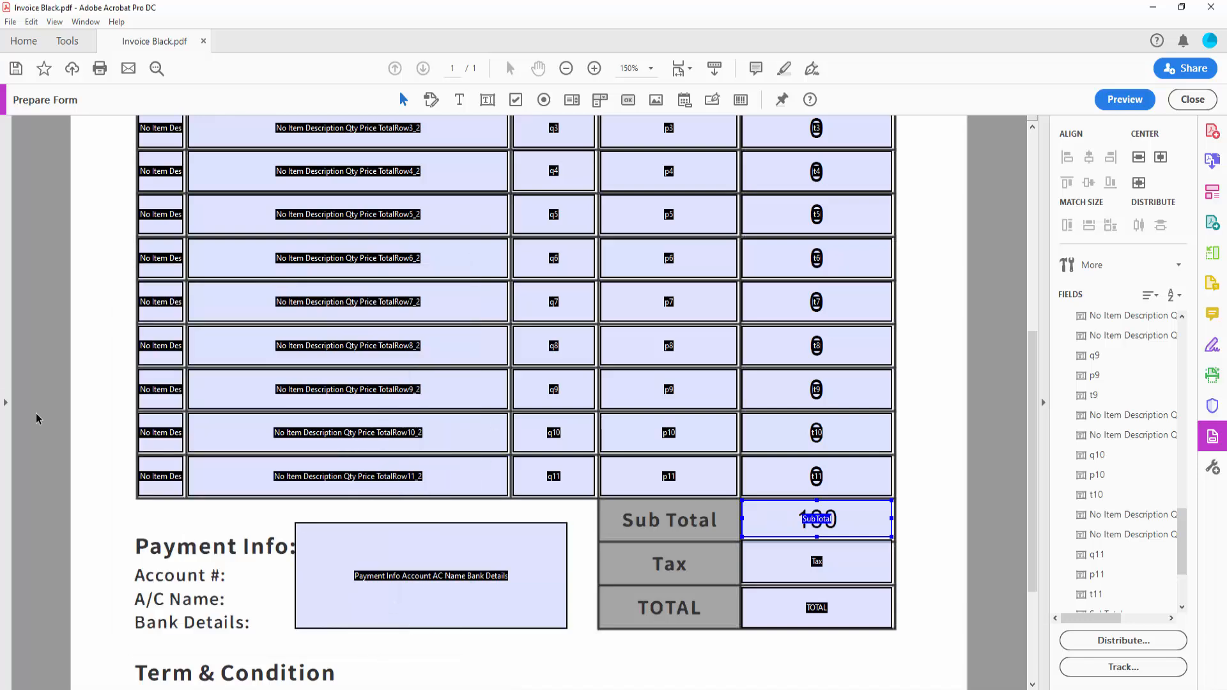
- Set the Tax field to calculate its value by simplified field notation
{"action": "left_click", "coordinate": [802, 564]}
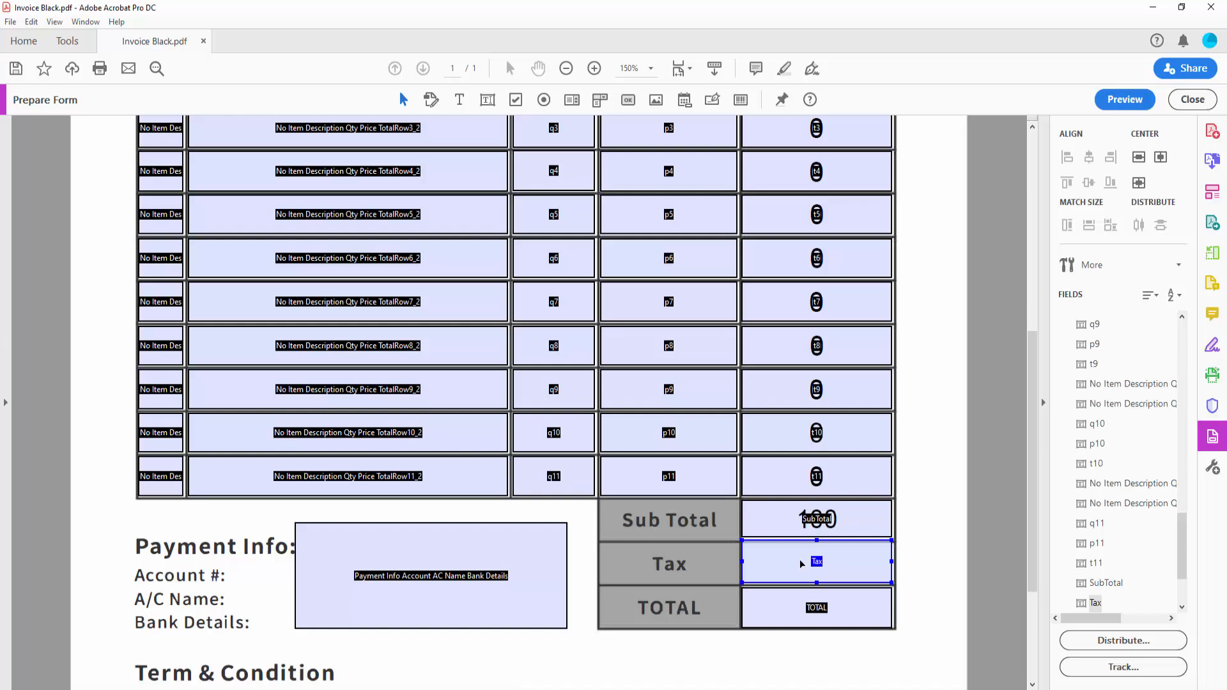
{"action": "double_click", "coordinate": [801, 563]}
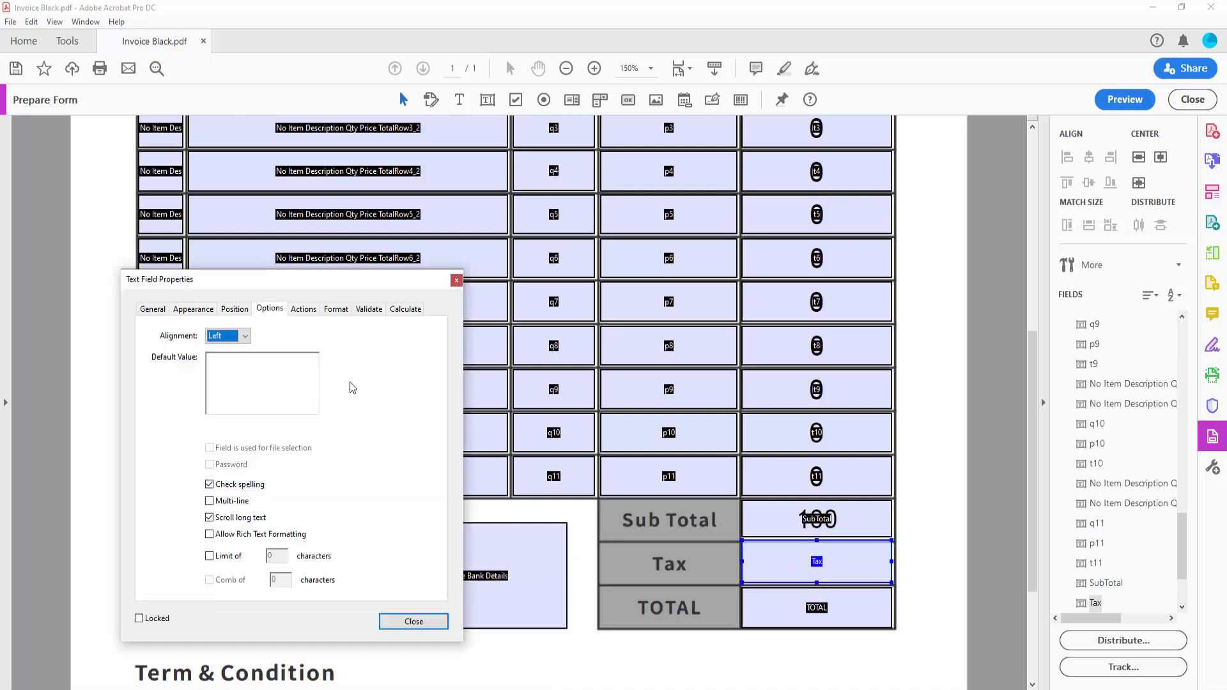
{"action": "left_click", "coordinate": [409, 310]}
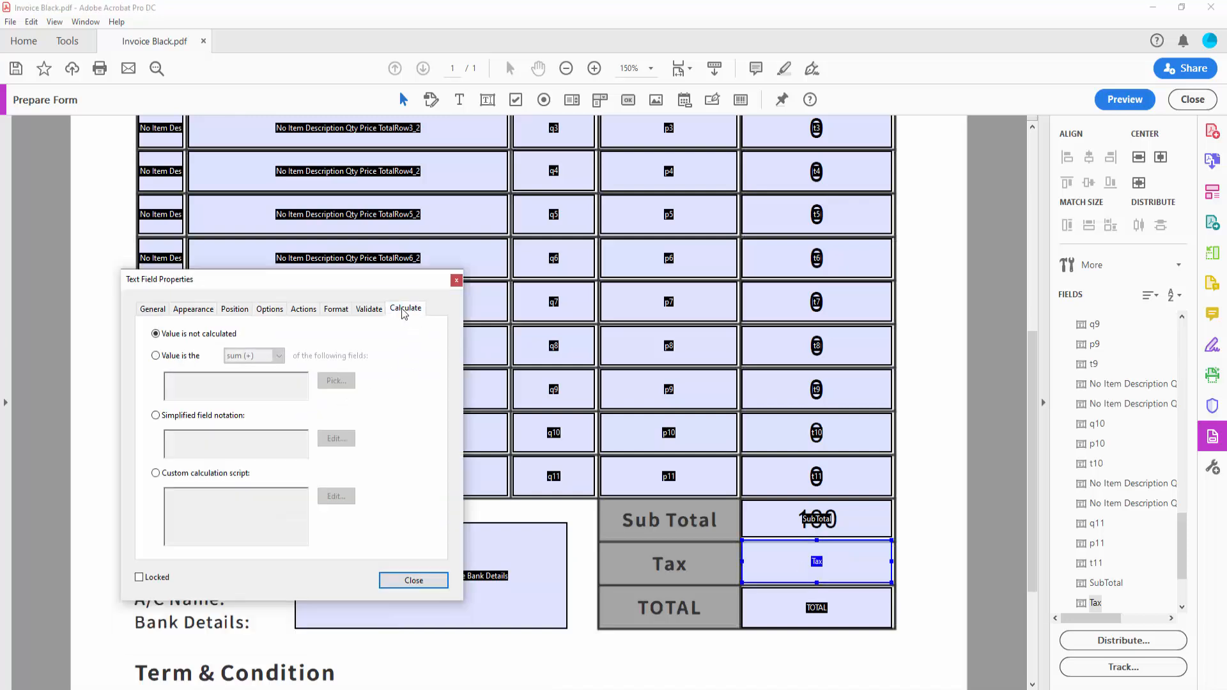
{"action": "left_click", "coordinate": [155, 415]}
- Enter SubTotal*15/100 as the Tax field's simplified field notation and close its properties
{"action": "left_click", "coordinate": [332, 440]}
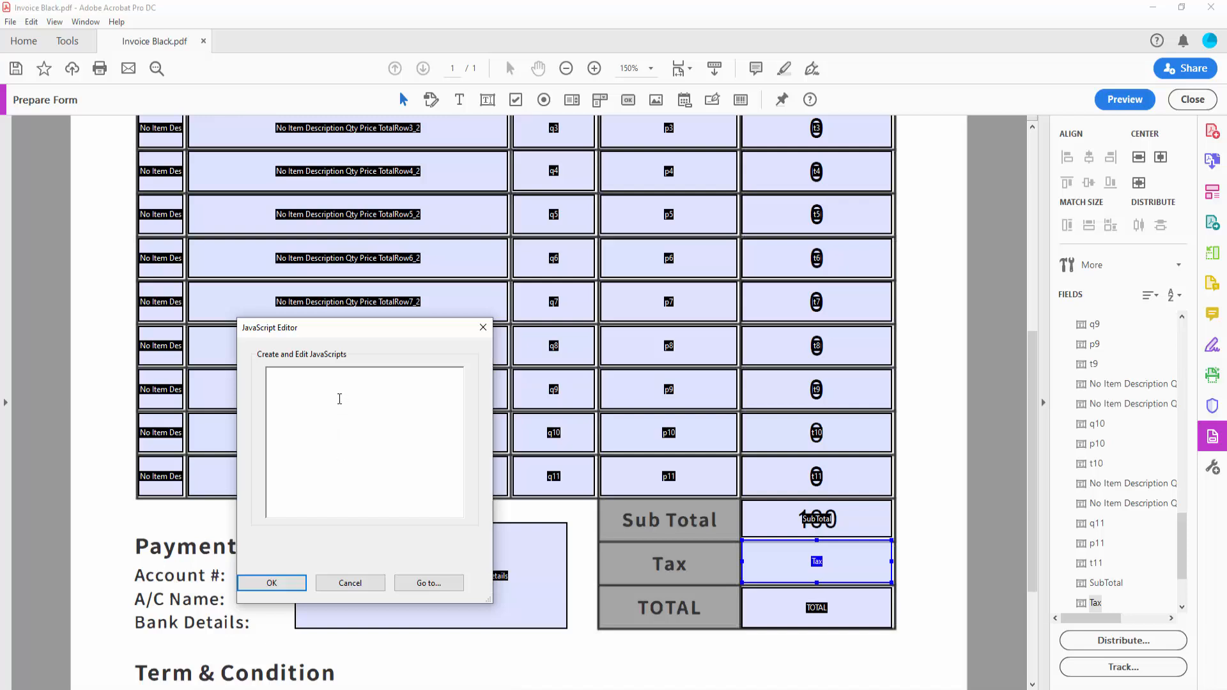
{"action": "left_click", "coordinate": [336, 401]}
{"action": "type", "text": "SubTotal"}
{"action": "type", "text": "*"}
{"action": "type", "text": "15/100"}
{"action": "left_click", "coordinate": [432, 586]}
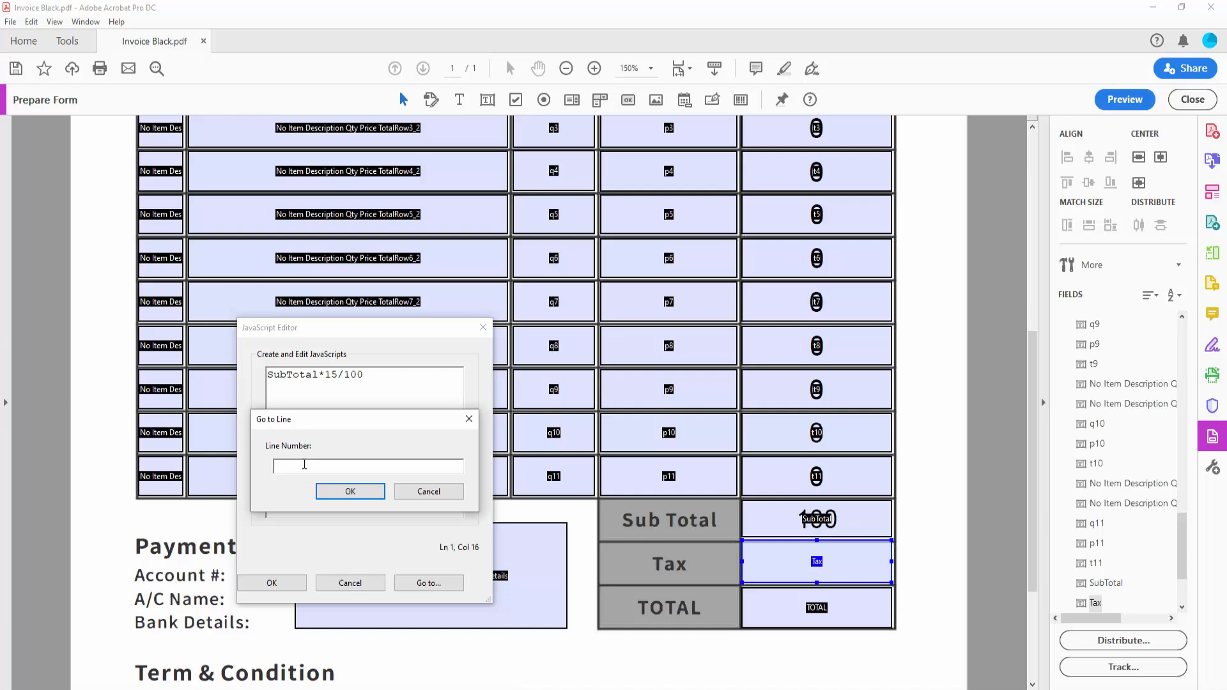
{"action": "type", "text": "Tax"}
{"action": "left_click", "coordinate": [350, 491]}
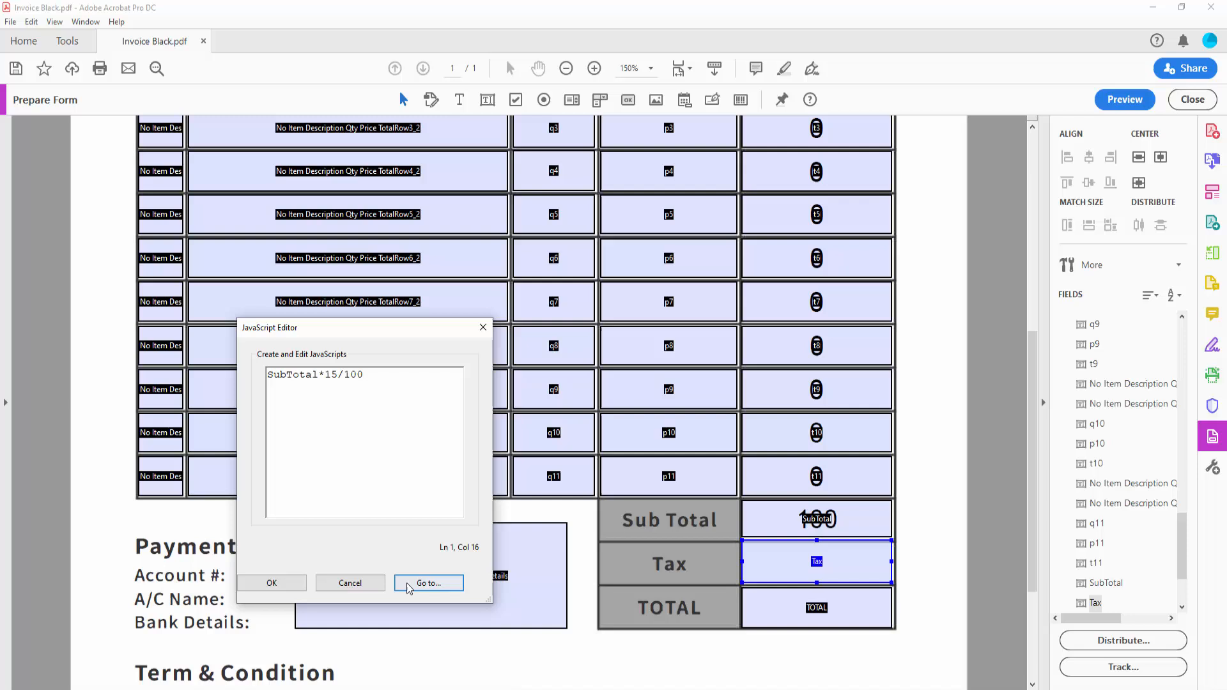
{"action": "left_click", "coordinate": [272, 583]}
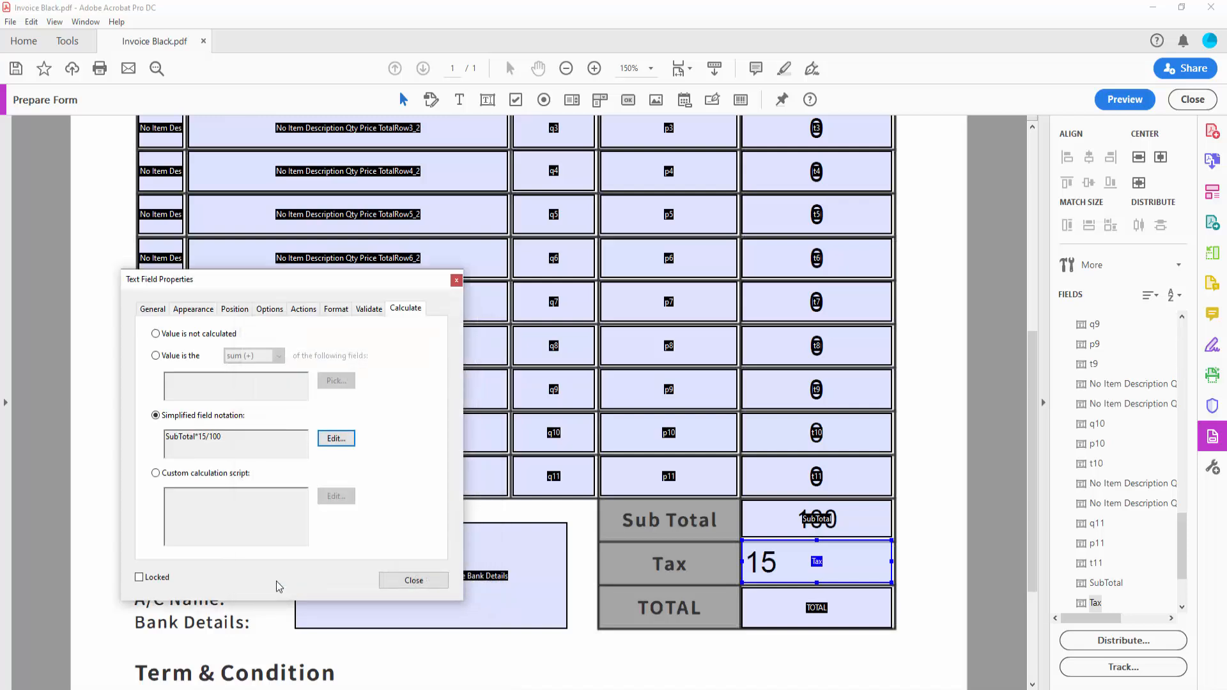
{"action": "left_click", "coordinate": [425, 583]}
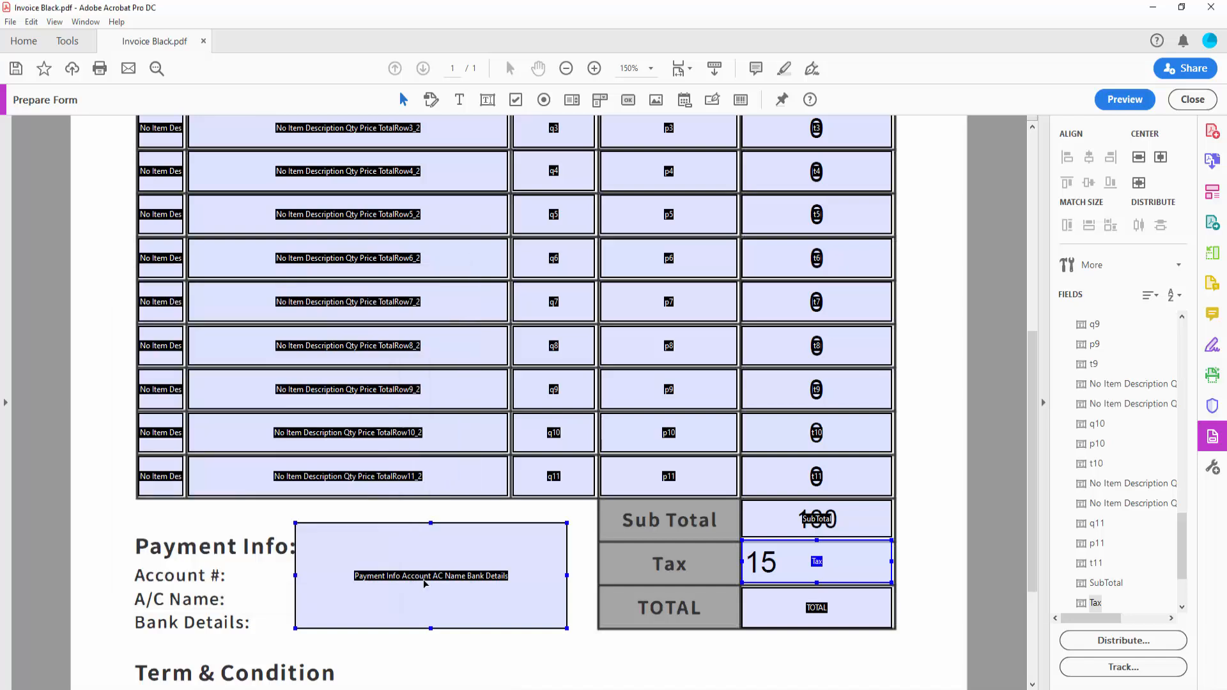
- Set the TOTAL field to calculate by simplified field notation with the formula SubTotal-Tax
{"action": "left_click", "coordinate": [779, 605]}
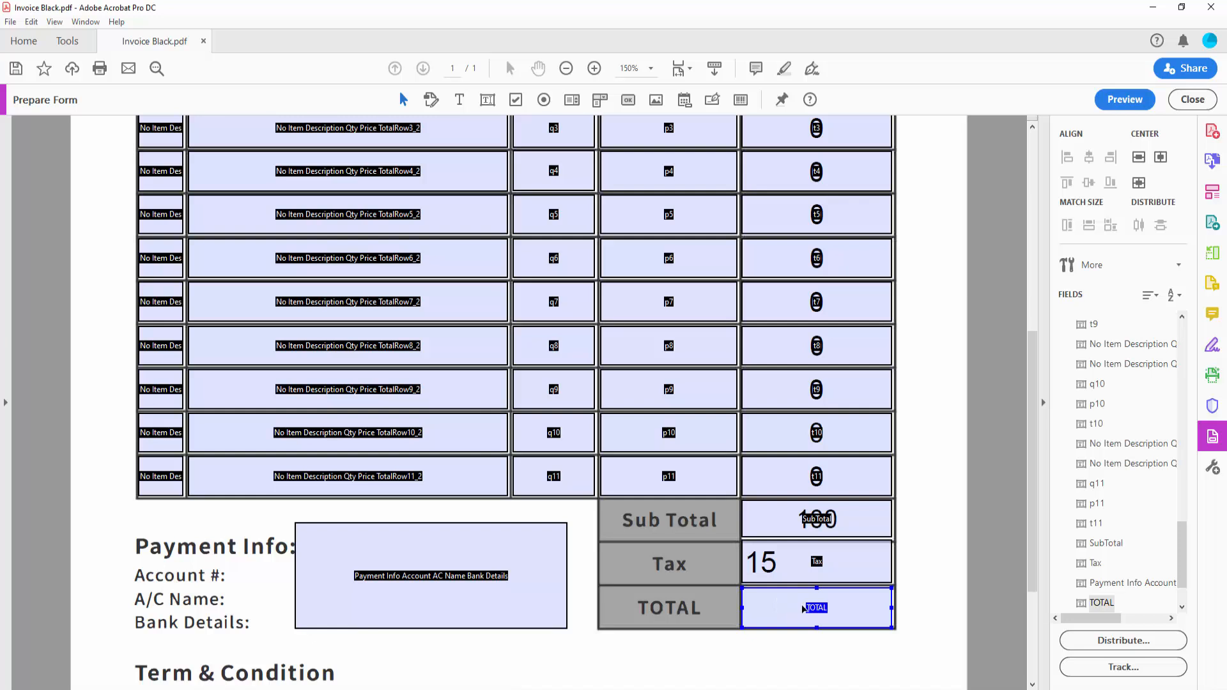
{"action": "double_click", "coordinate": [804, 607]}
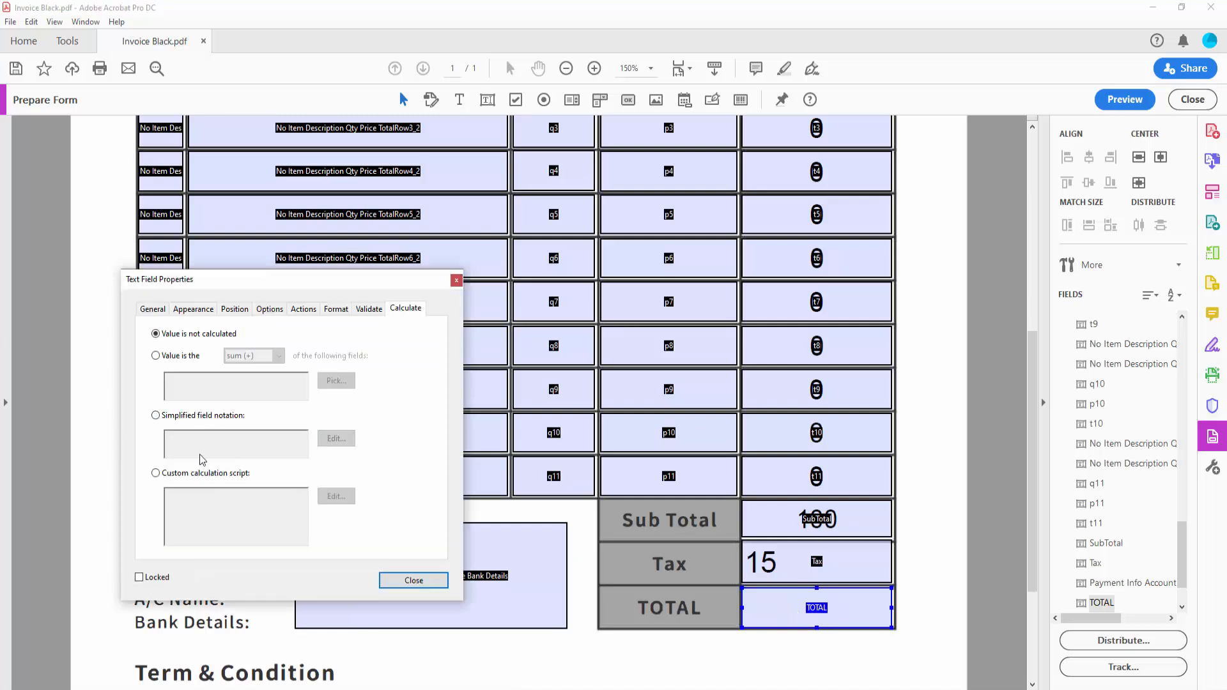
{"action": "left_click", "coordinate": [155, 416]}
{"action": "left_click", "coordinate": [336, 438]}
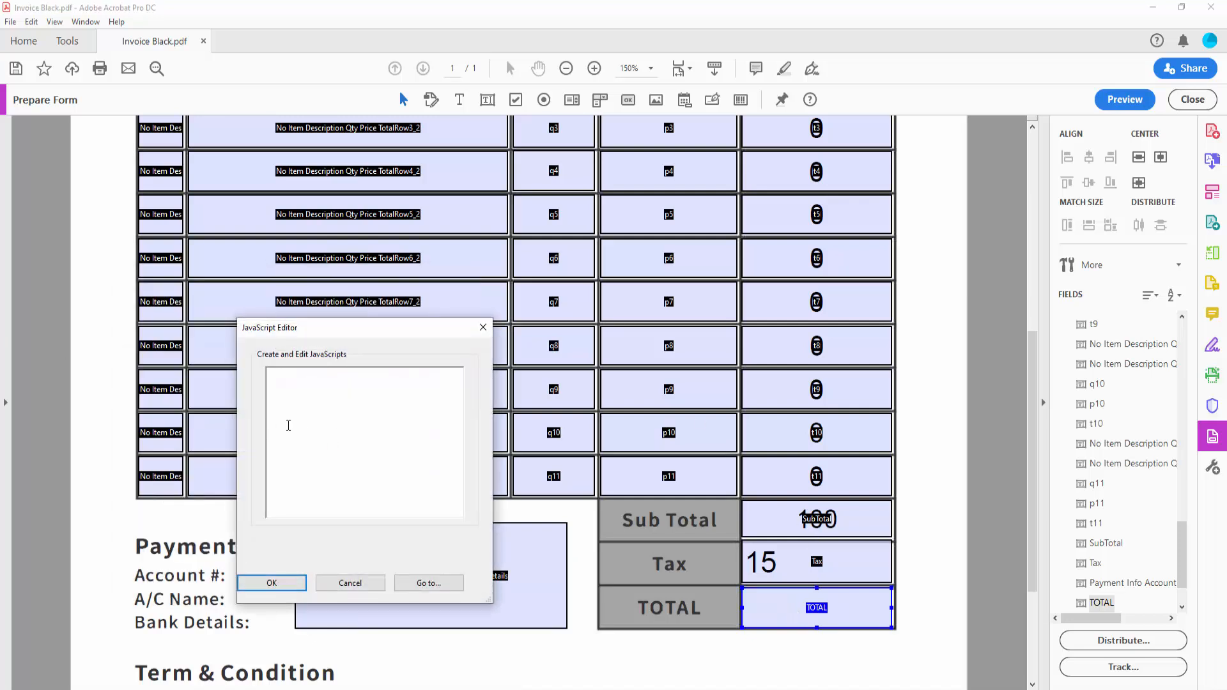
{"action": "left_click", "coordinate": [313, 410]}
{"action": "type", "text": "SubTotal-Tax"}
{"action": "left_click", "coordinate": [429, 582]}
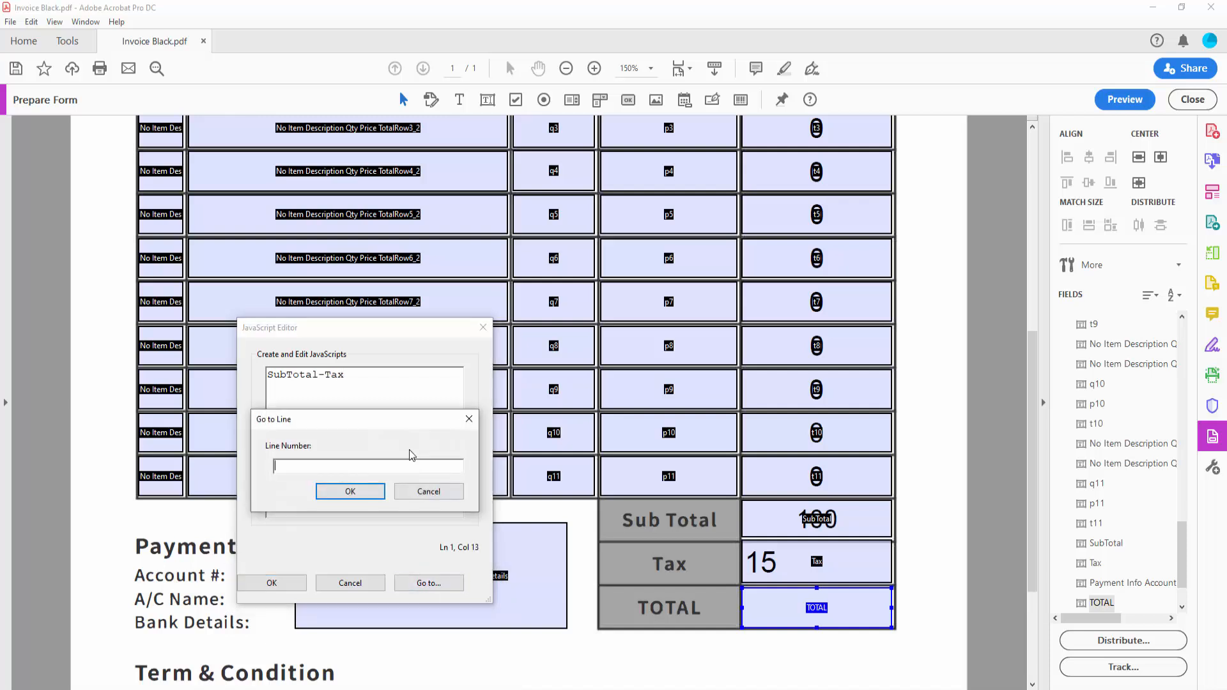
{"action": "type", "text": "Total"}
{"action": "left_click", "coordinate": [351, 490]}
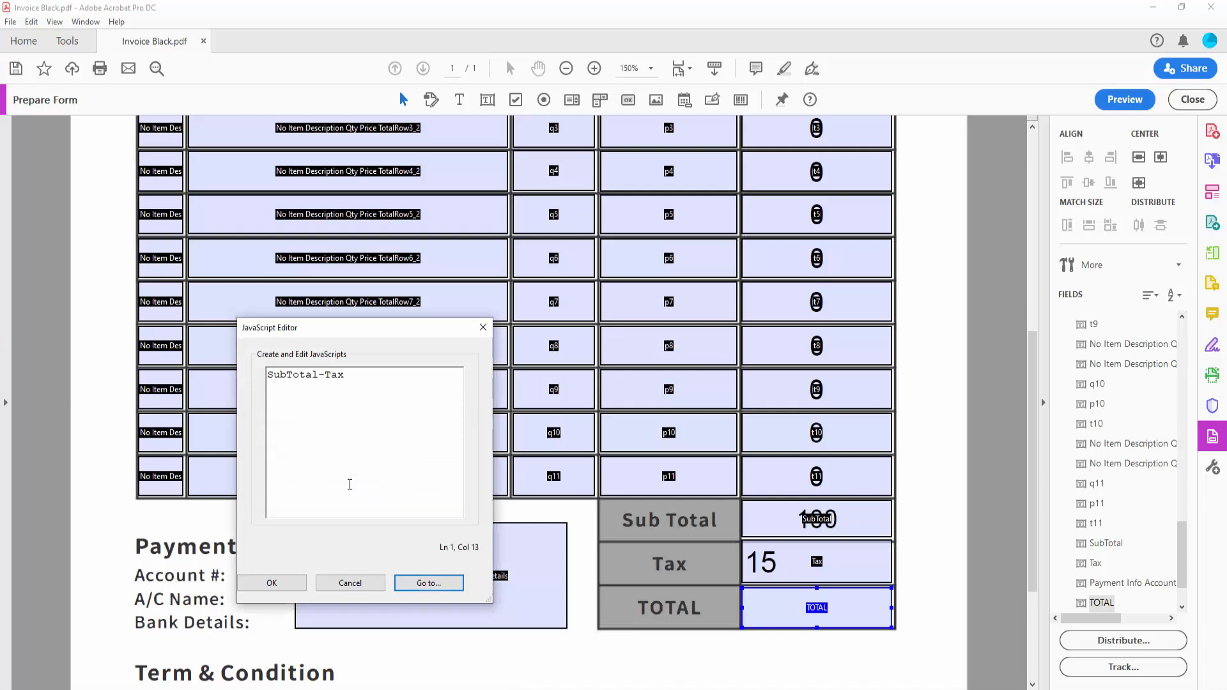
{"action": "left_click", "coordinate": [269, 584]}
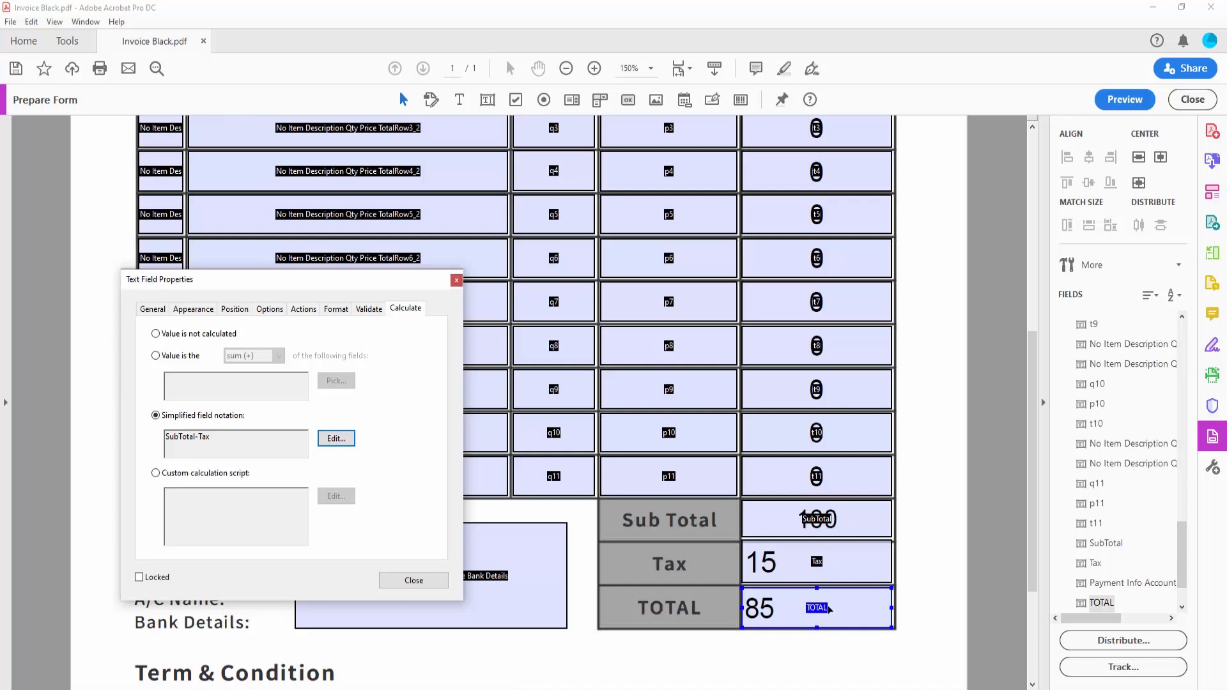
- Set the text alignment of the Tax field to Center
{"action": "left_click", "coordinate": [817, 562]}
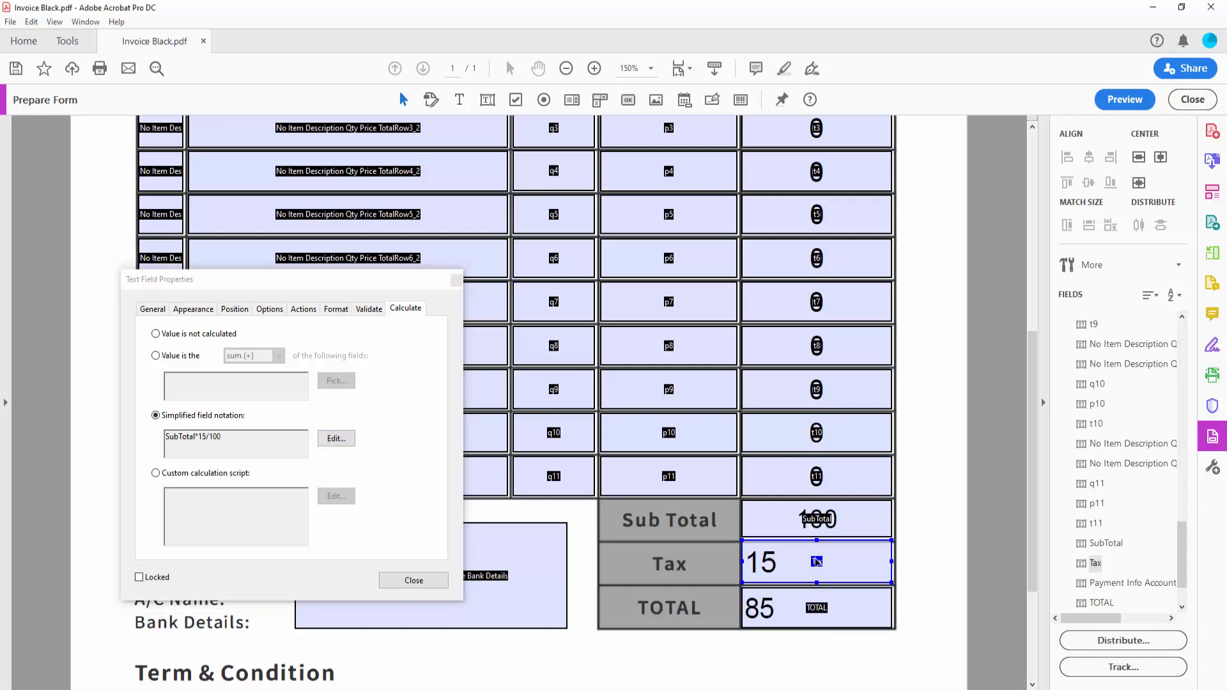
{"action": "left_click", "coordinate": [308, 310]}
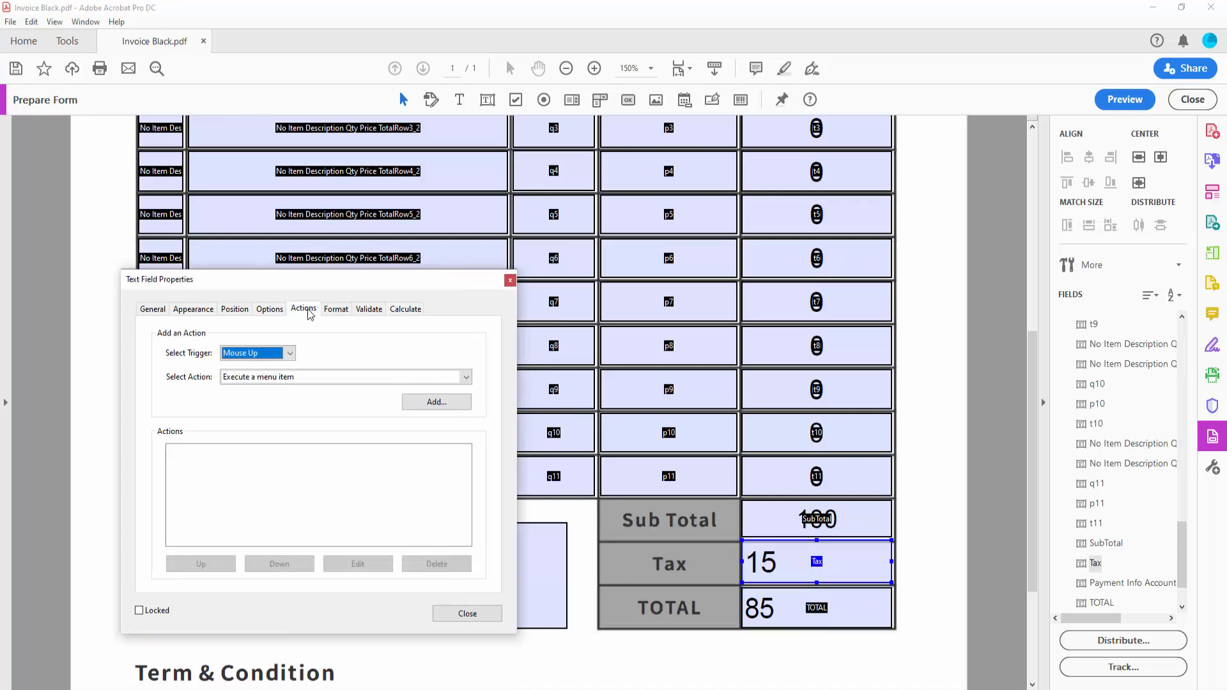
{"action": "left_click", "coordinate": [280, 310]}
{"action": "left_click", "coordinate": [244, 336]}
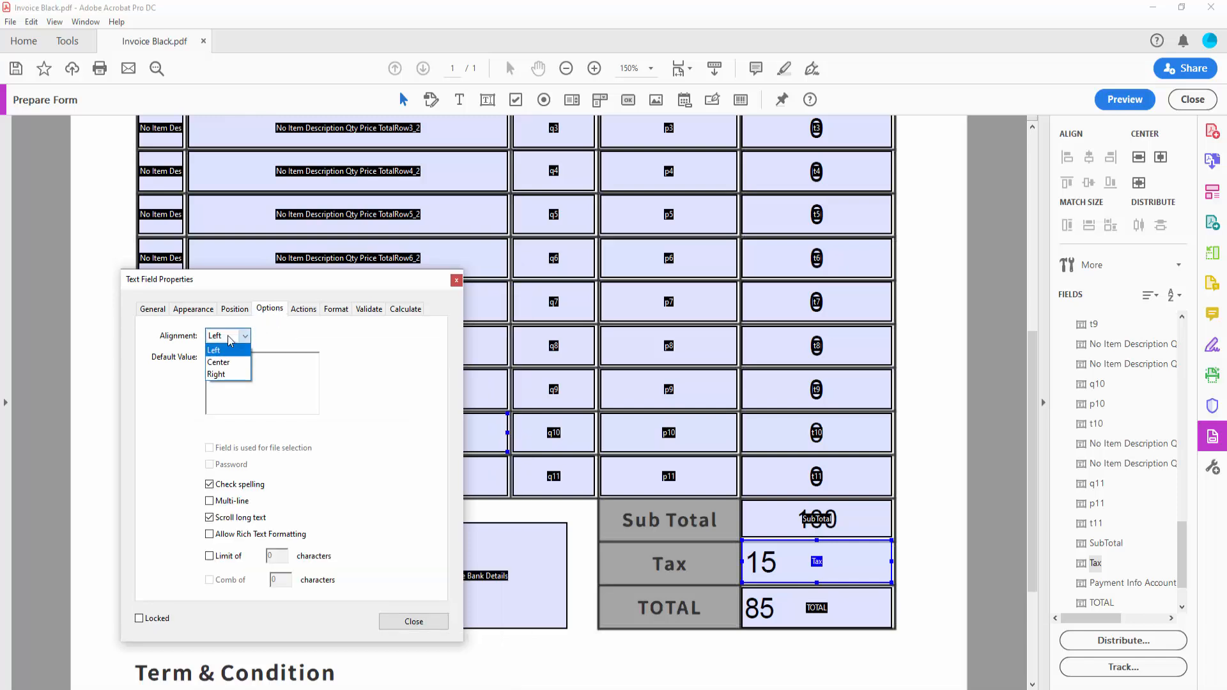
{"action": "left_click", "coordinate": [223, 355]}
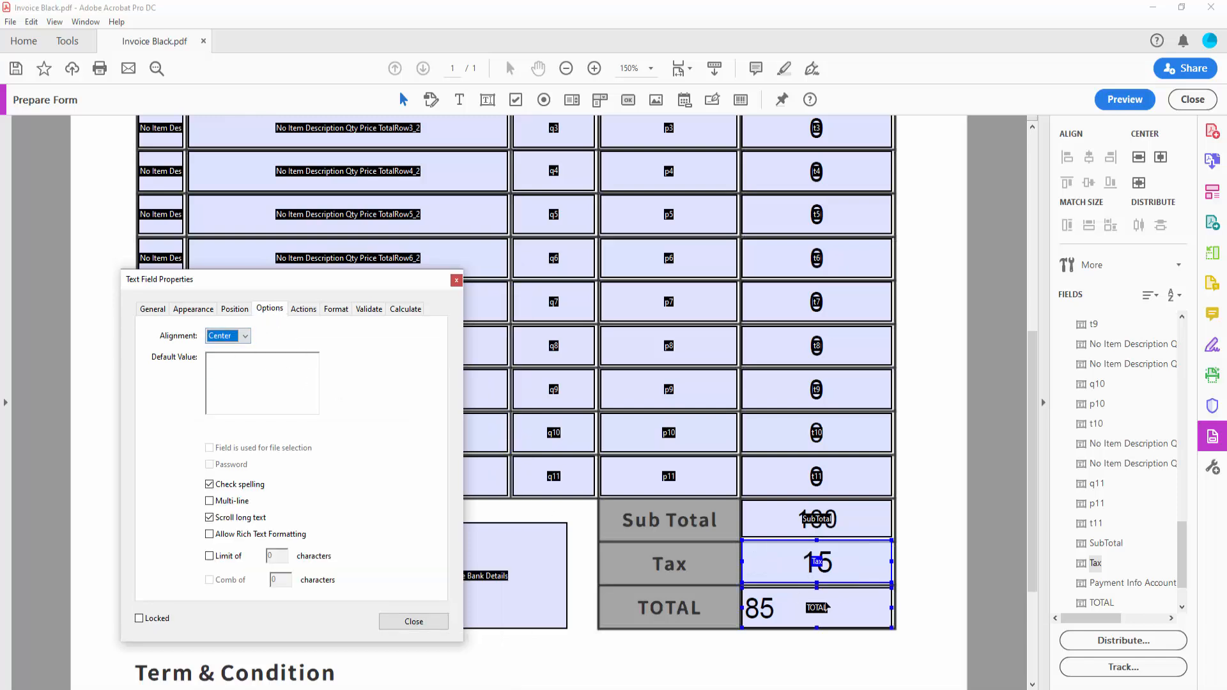
- Set the text alignment of the TOTAL field to Center and close the field properties
{"action": "left_click", "coordinate": [825, 606]}
{"action": "left_click", "coordinate": [245, 336]}
{"action": "left_click", "coordinate": [222, 355]}
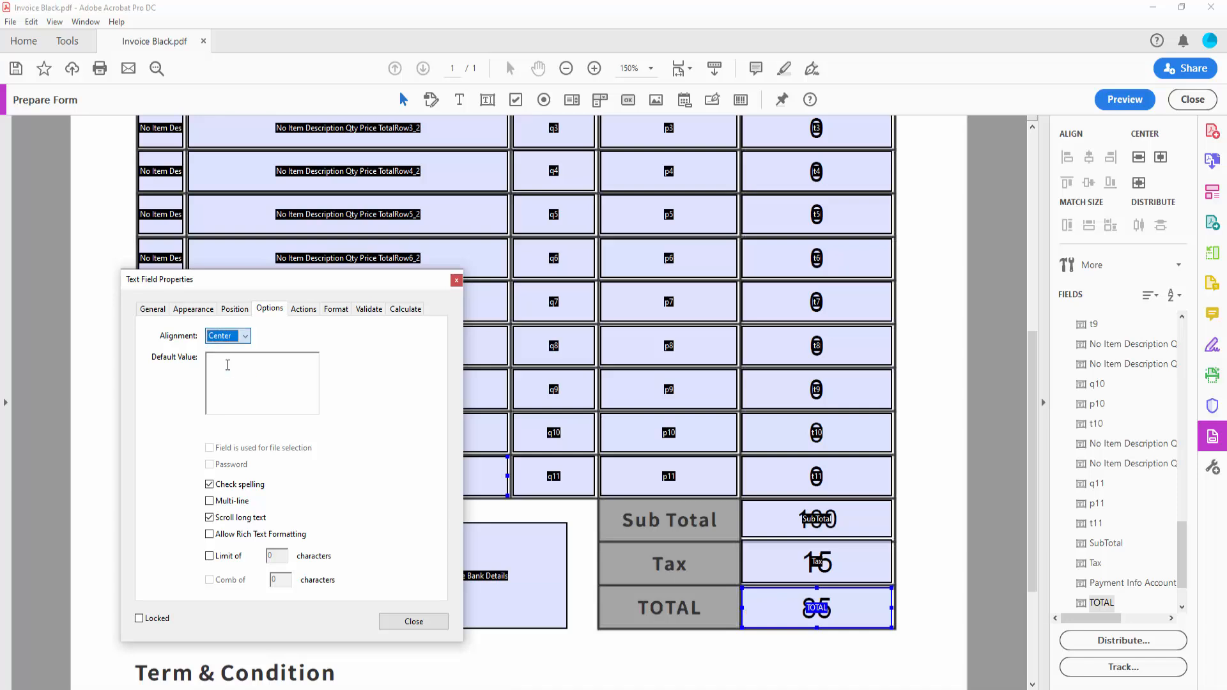
{"action": "left_click", "coordinate": [414, 622]}
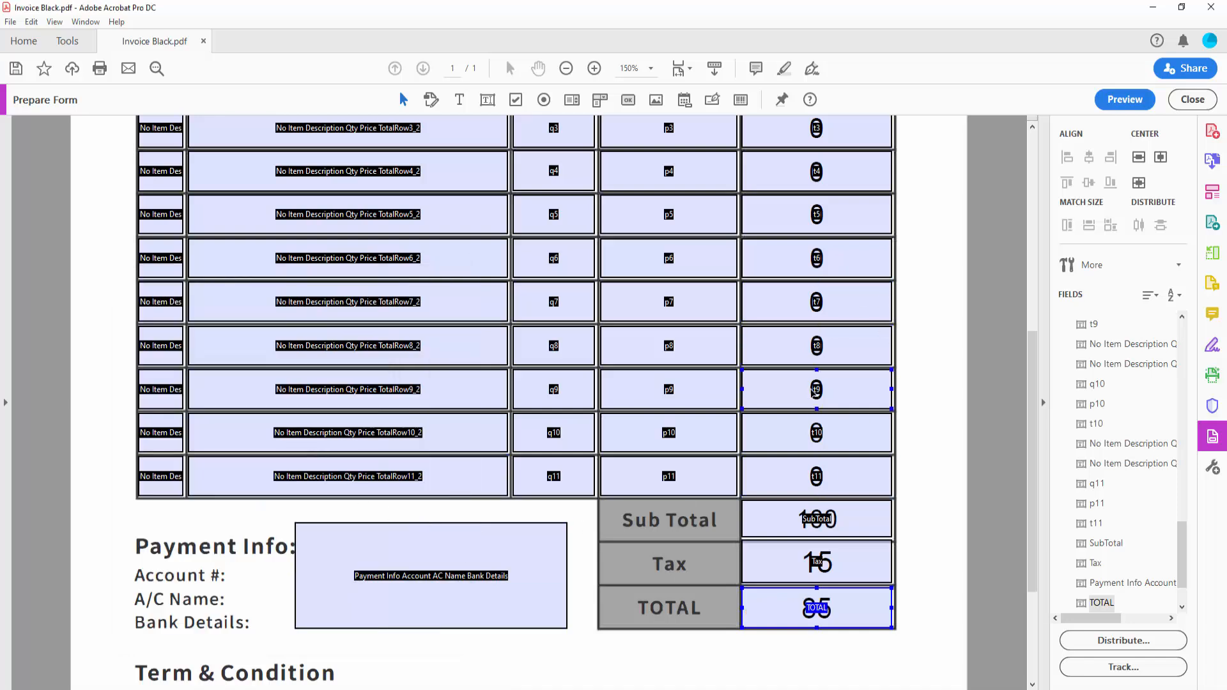
- Preview the form and fill in the first row's Item Description with "item name"
{"action": "left_click", "coordinate": [1125, 99]}
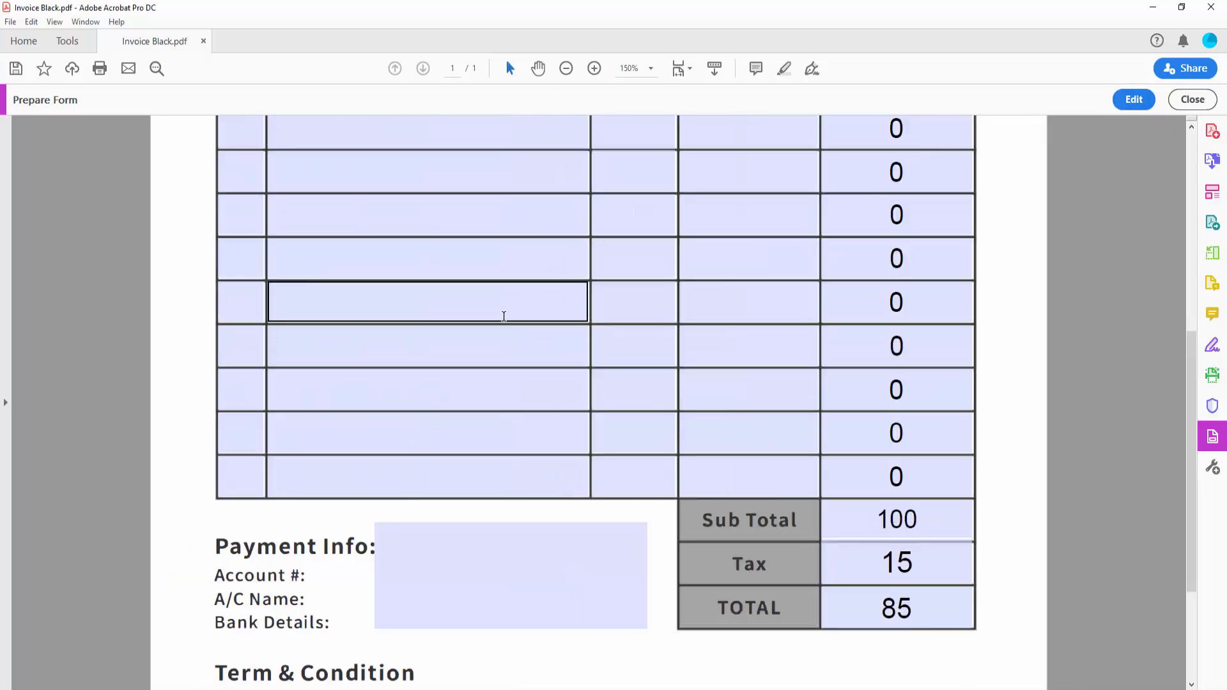
{"action": "scroll", "coordinate": [841, 455], "scroll_direction": "up", "scroll_amount": 2}
{"action": "scroll", "coordinate": [854, 455], "scroll_direction": "down", "scroll_amount": 3}
{"action": "scroll", "coordinate": [855, 461], "scroll_direction": "down", "scroll_amount": 2}
{"action": "scroll", "coordinate": [701, 430], "scroll_direction": "up", "scroll_amount": 1}
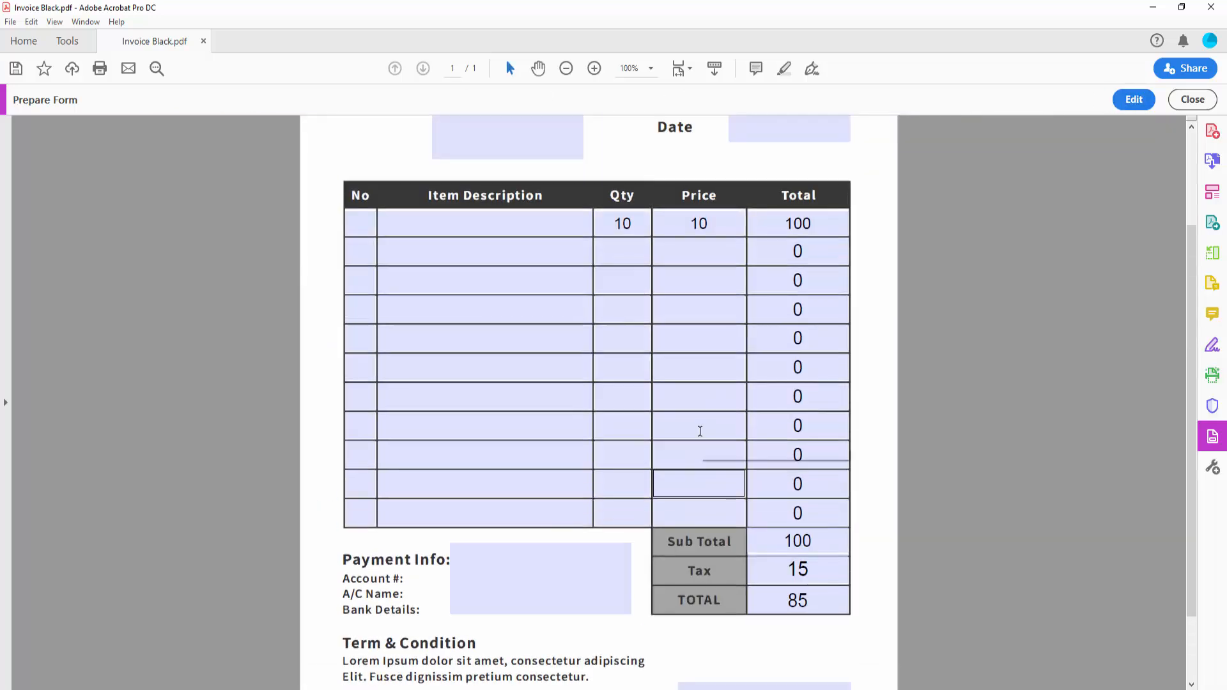
{"action": "scroll", "coordinate": [693, 424], "scroll_direction": "up", "scroll_amount": 1}
{"action": "left_click", "coordinate": [329, 175]}
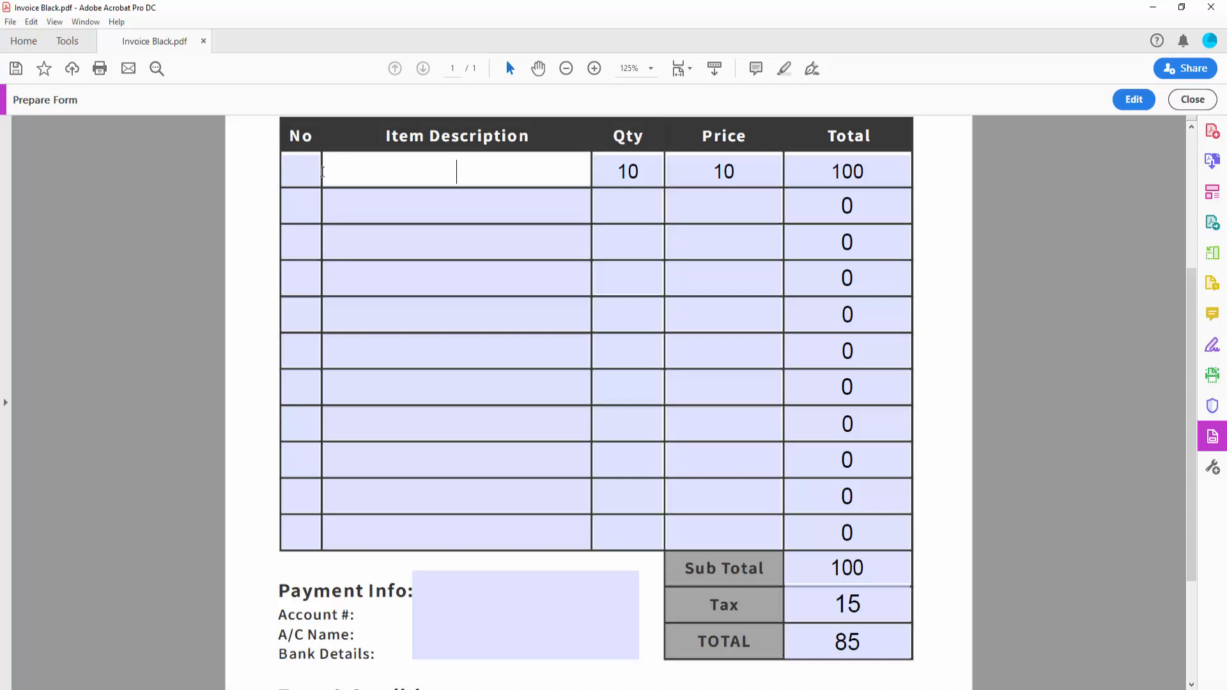
{"action": "type", "text": "item name"}
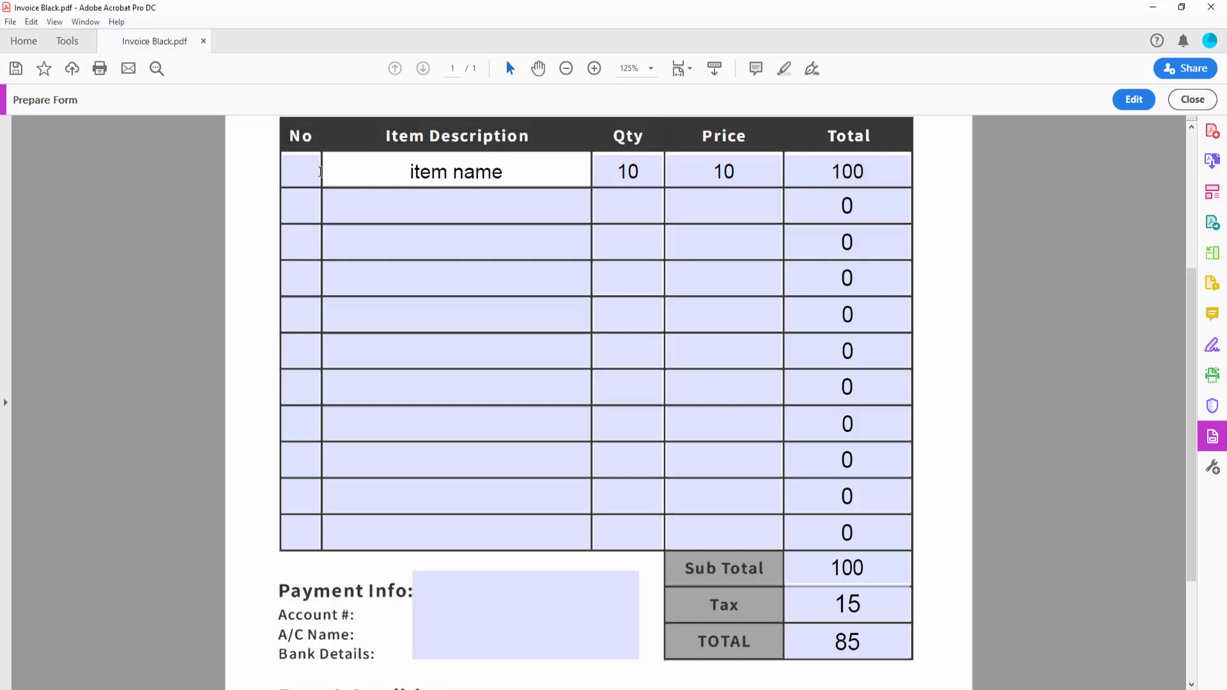
- Copy the first row's Item Description into the second, third and fourth rows
{"action": "left_click_drag", "start_coordinate": [508, 173], "coordinate": [374, 173]}
{"action": "key", "text": "ctrl+c"}
{"action": "left_click", "coordinate": [424, 195]}
{"action": "key", "text": "ctrl+v"}
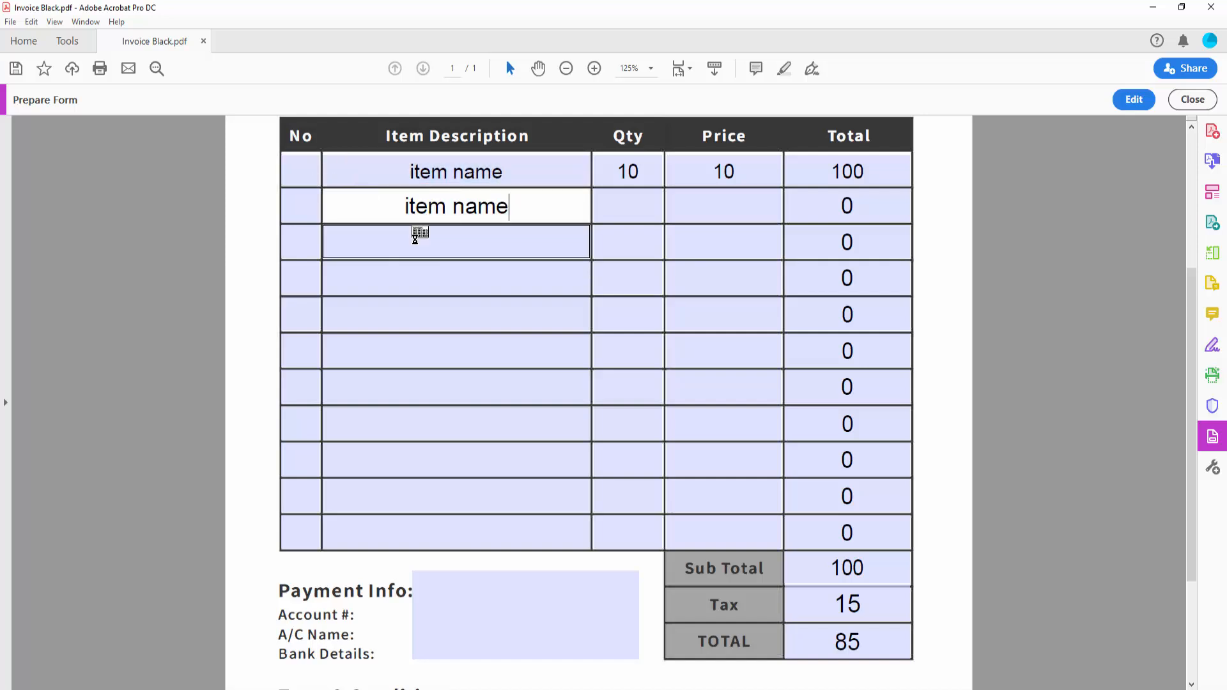
{"action": "left_click", "coordinate": [416, 234]}
{"action": "key", "text": "ctrl+v"}
{"action": "left_click", "coordinate": [430, 282]}
{"action": "key", "text": "ctrl+v"}
- Fill in the second row with Qty 15 and Price 50 to test its calculation
{"action": "left_click", "coordinate": [633, 203]}
{"action": "type", "text": "1"}
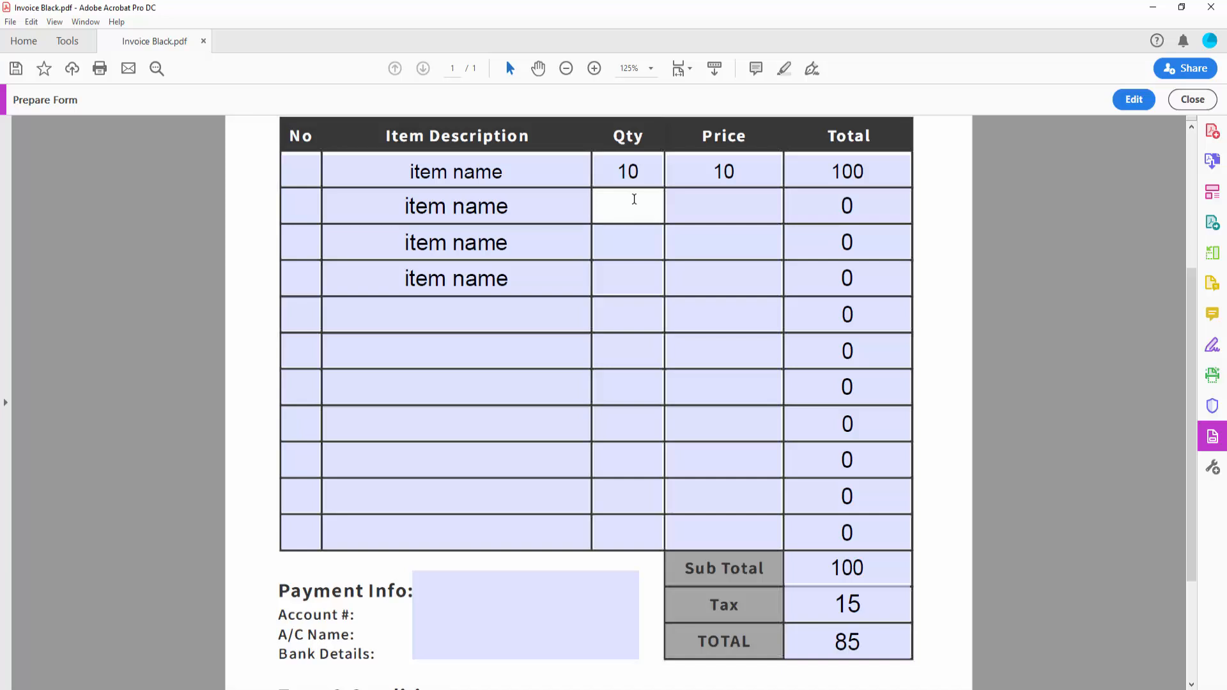
{"action": "type", "text": "5"}
{"action": "key", "text": "Tab"}
{"action": "type", "text": "50"}
{"action": "key", "text": "Tab"}
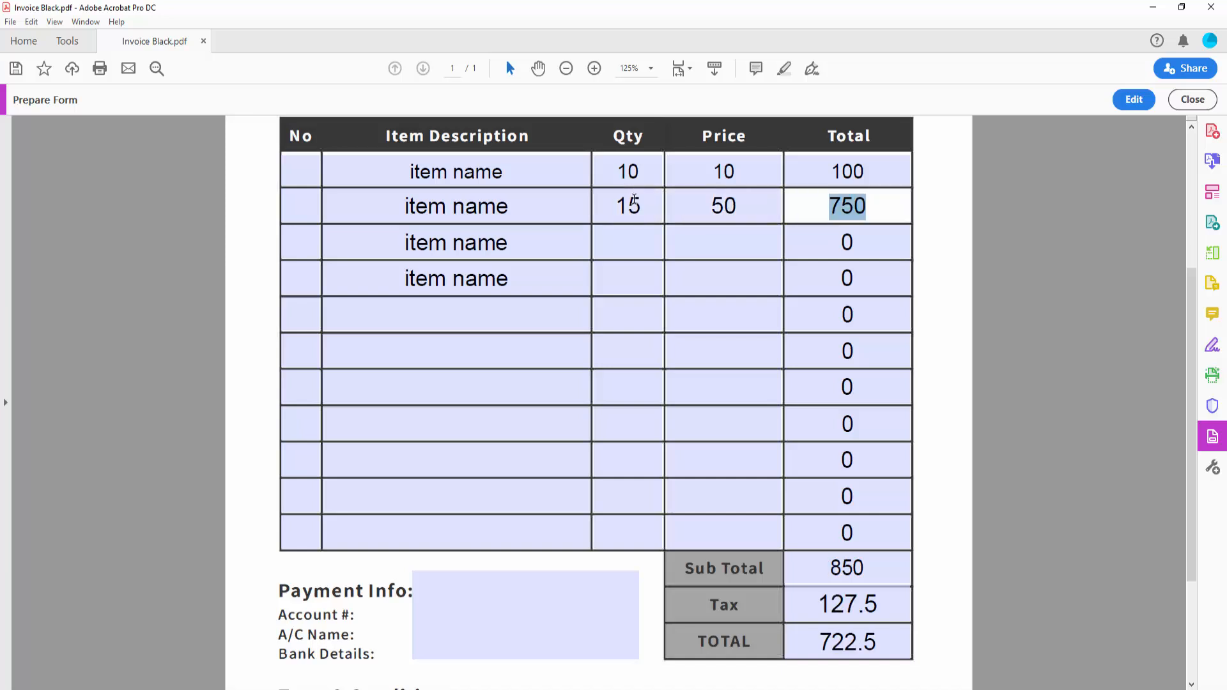
- Fill in the third row with Qty 50 and Price 20 to test its calculation
{"action": "left_click", "coordinate": [629, 240]}
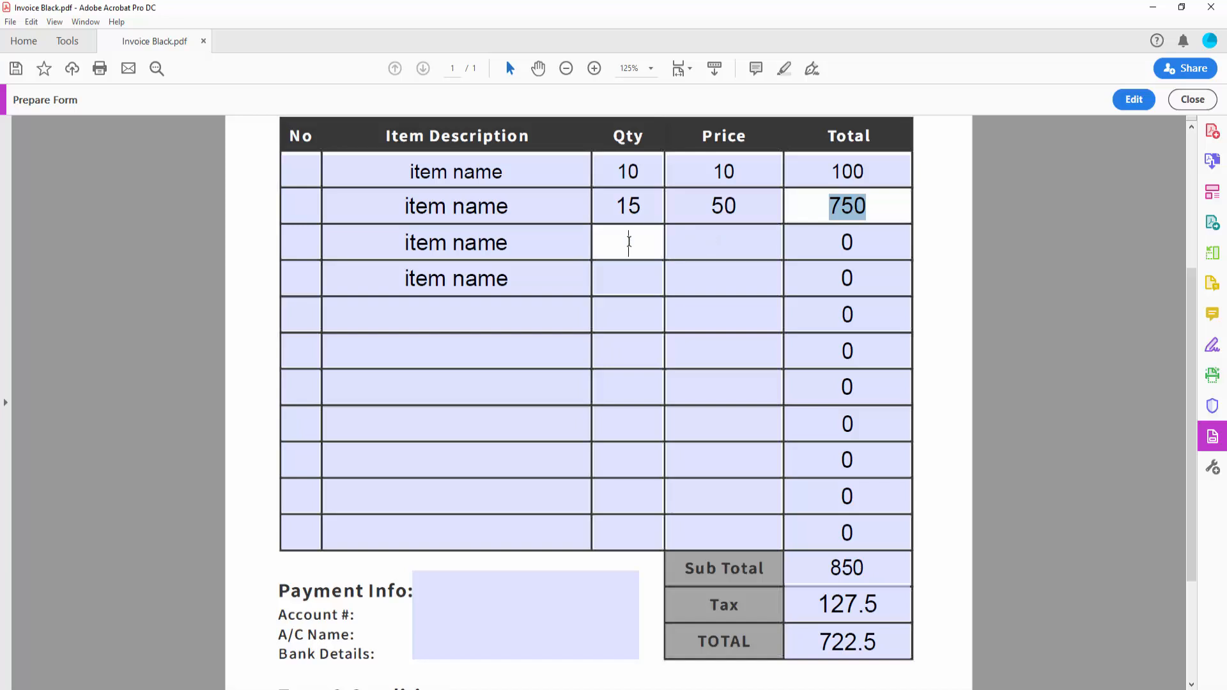
{"action": "type", "text": "5"}
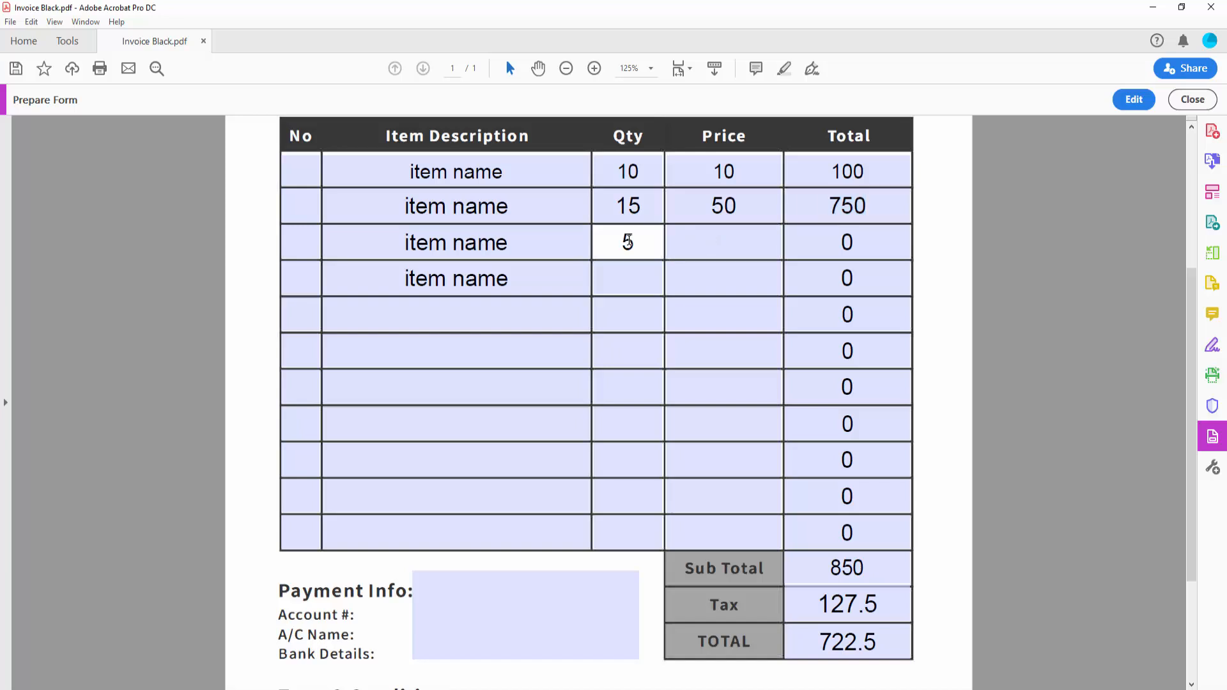
{"action": "type", "text": "0"}
{"action": "key", "text": "Tab"}
{"action": "type", "text": "20"}
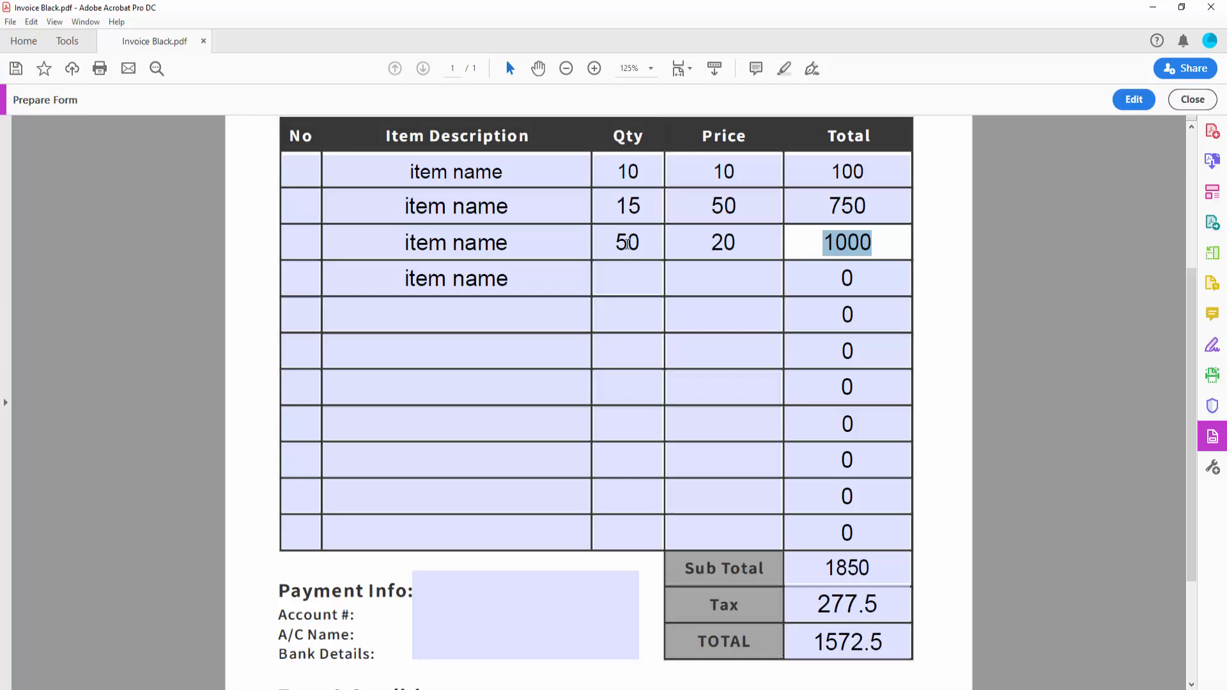
- Fill in the fourth row with Qty 30 and Price 40 to test its calculation
{"action": "left_click", "coordinate": [610, 277]}
{"action": "type", "text": "30"}
{"action": "key", "text": "Tab"}
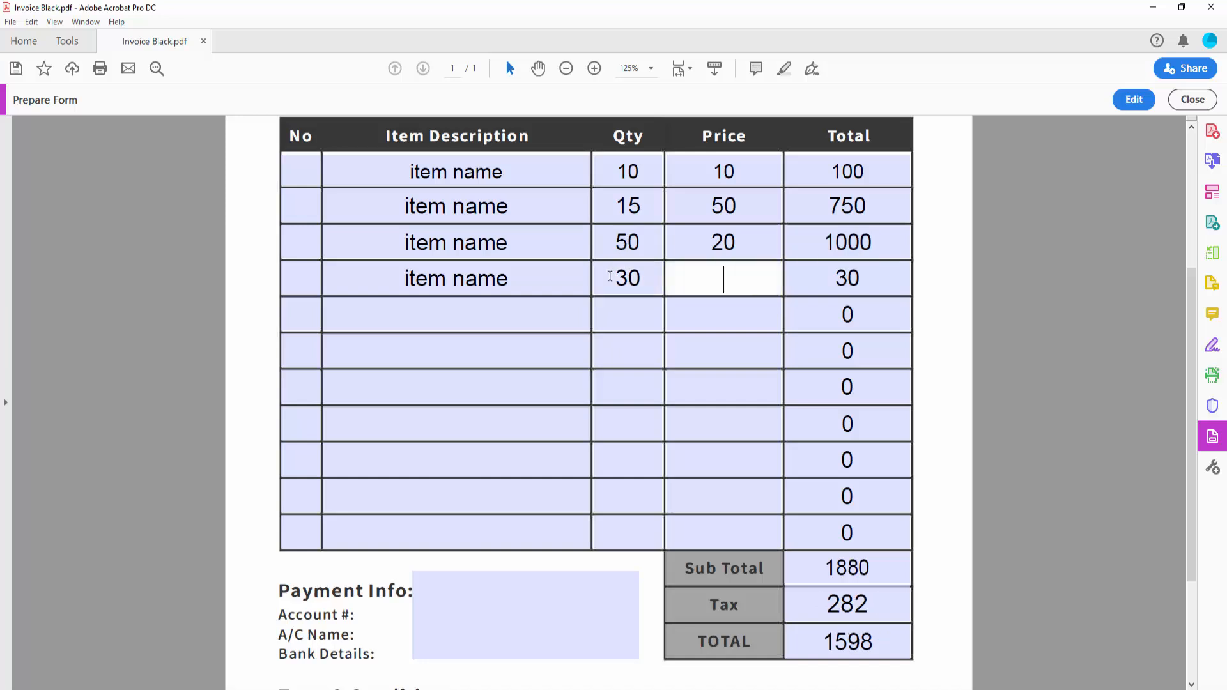
{"action": "type", "text": "40"}
{"action": "key", "text": "Tab"}
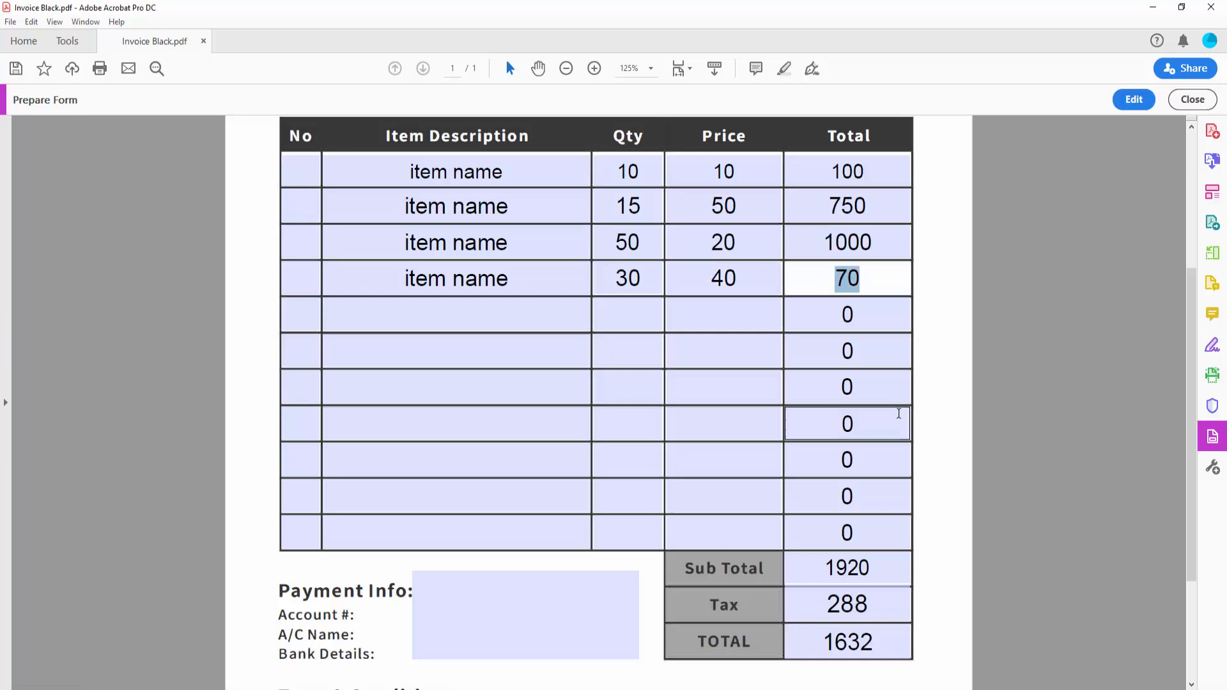
- Fill in the fifth row with Qty 20 and Price 20 to test its calculation
{"action": "scroll", "coordinate": [808, 402], "scroll_direction": "down", "scroll_amount": 1}
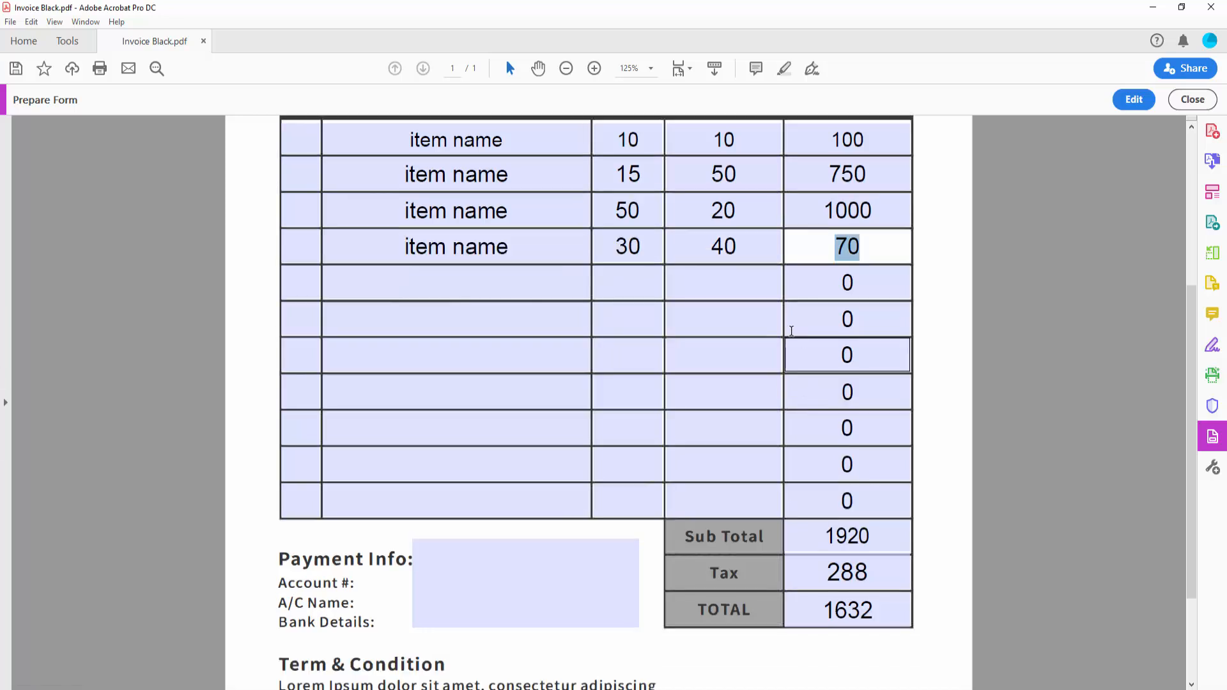
{"action": "left_click", "coordinate": [643, 285]}
{"action": "type", "text": "2"}
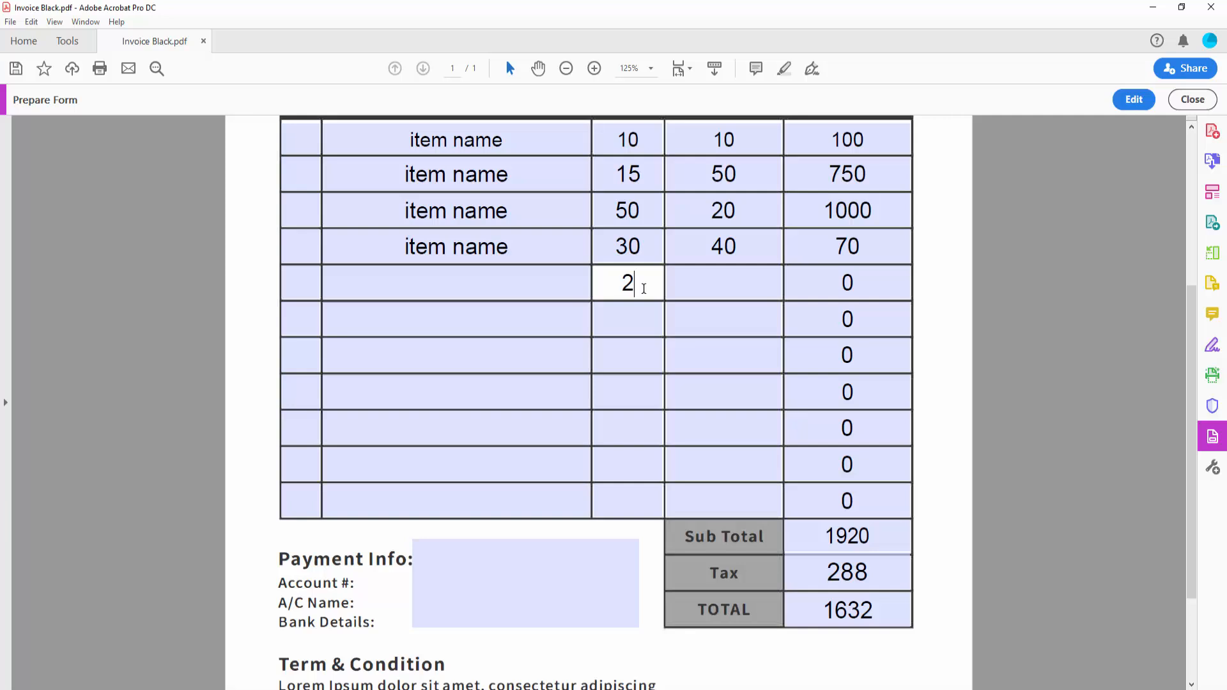
{"action": "type", "text": "0"}
{"action": "key", "text": "Tab"}
{"action": "type", "text": "20"}
{"action": "key", "text": "Tab"}
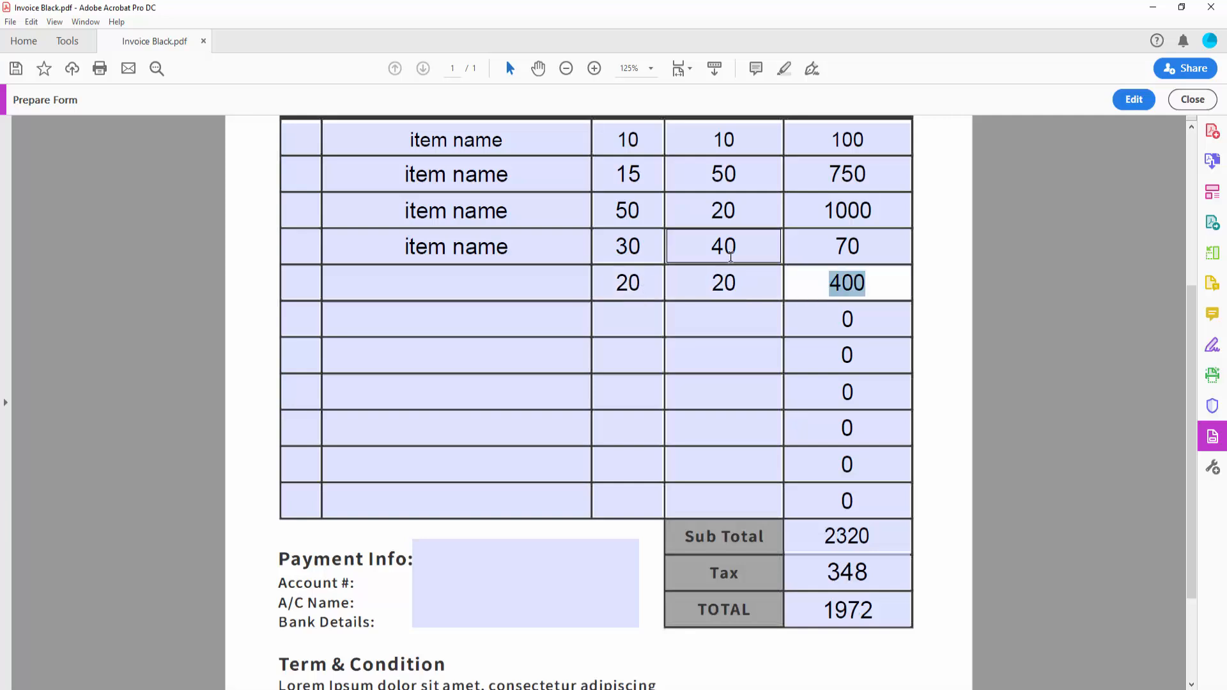
- Fill in the sixth row with Qty 548 and Price 520 to test its calculation
{"action": "left_click", "coordinate": [644, 313]}
{"action": "type", "text": "548"}
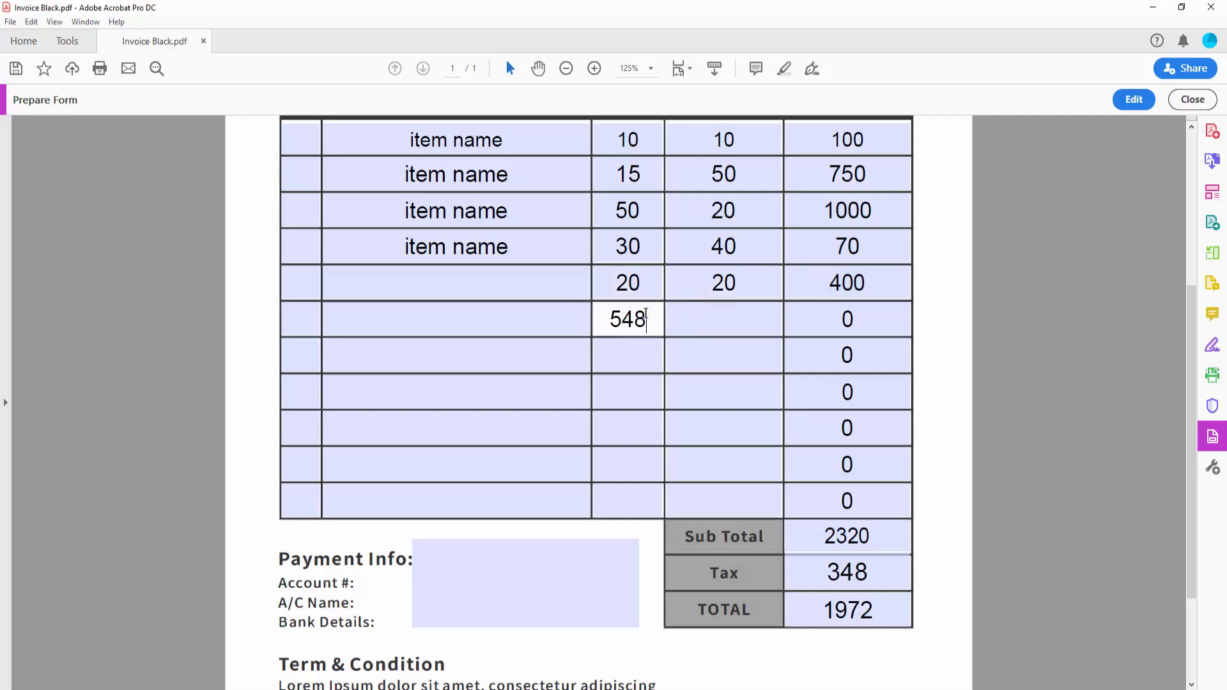
{"action": "key", "text": "Tab"}
{"action": "type", "text": "5"}
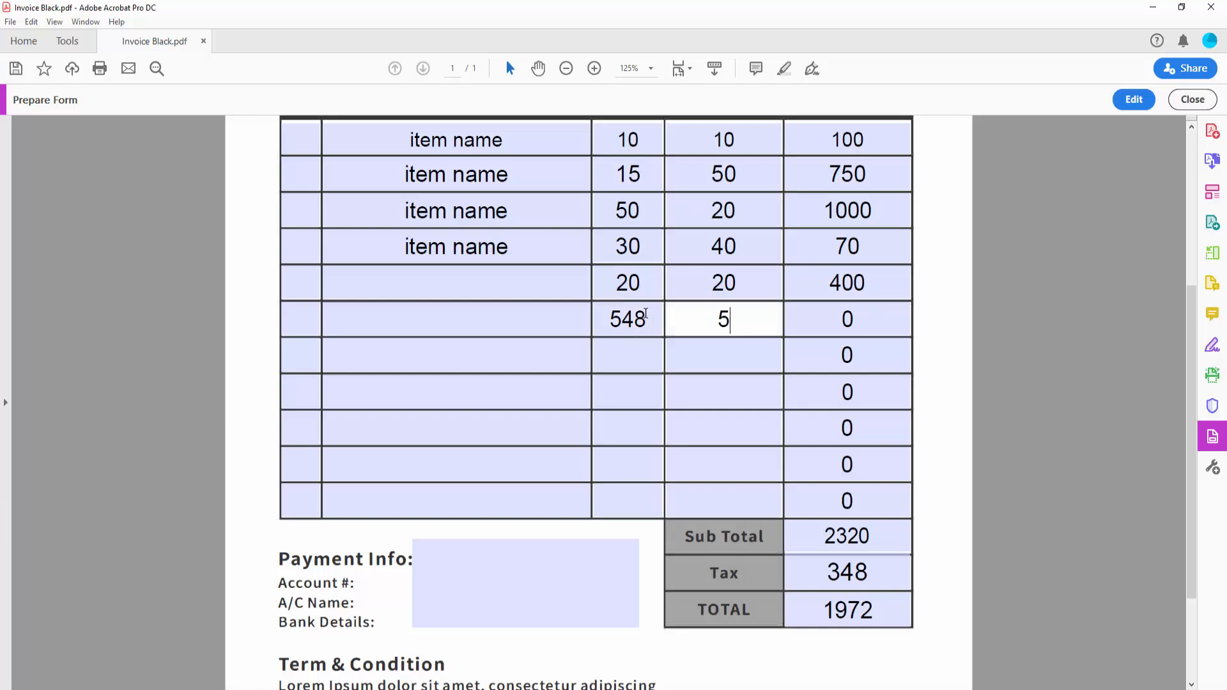
{"action": "type", "text": "20"}
{"action": "key", "text": "Tab"}
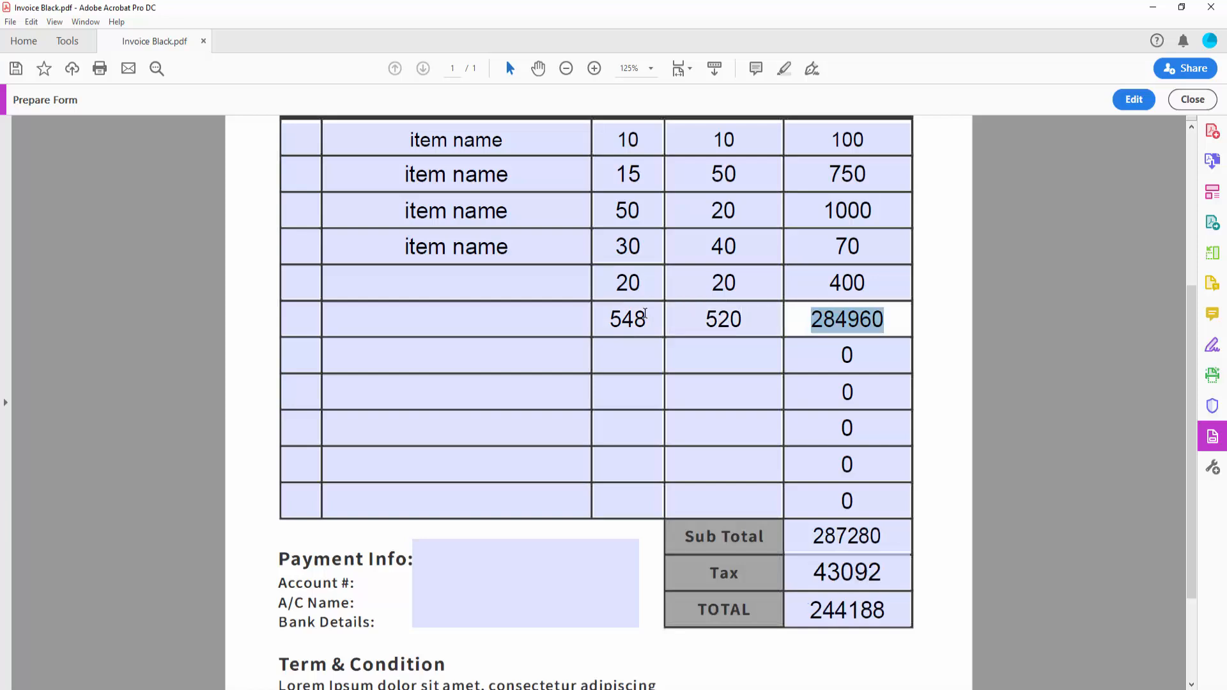
- Change the sixth row's Price to 20
{"action": "double_click", "coordinate": [715, 323]}
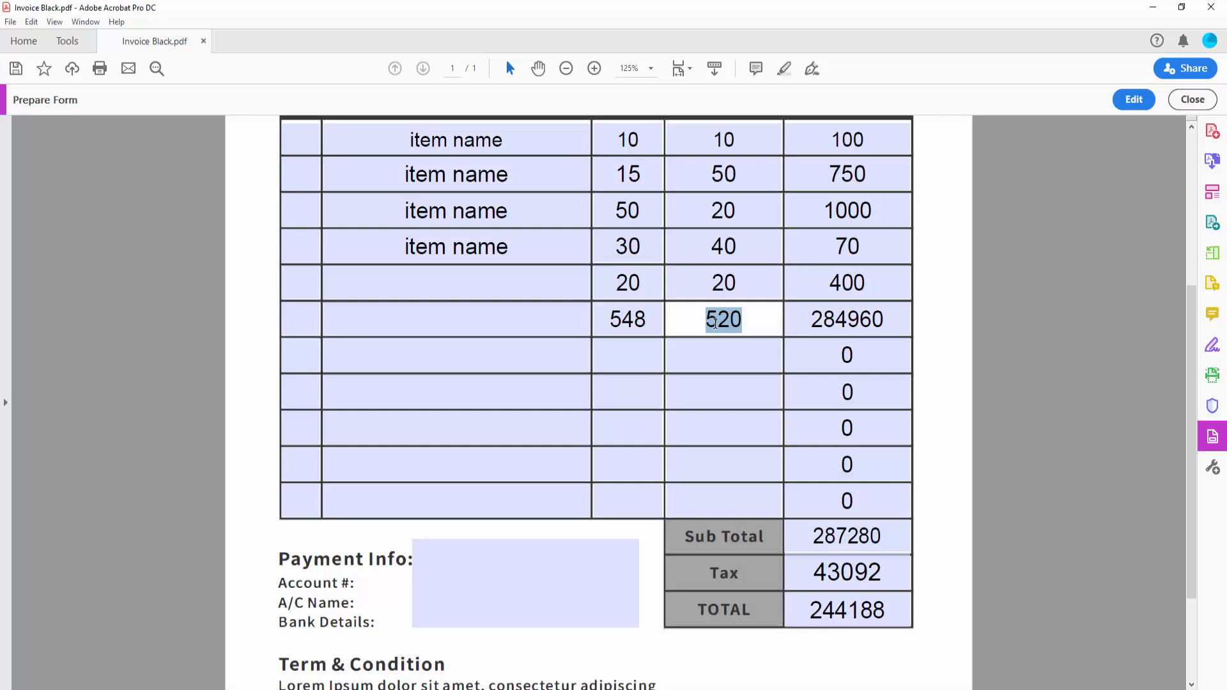
{"action": "type", "text": "20"}
{"action": "key", "text": "Tab"}
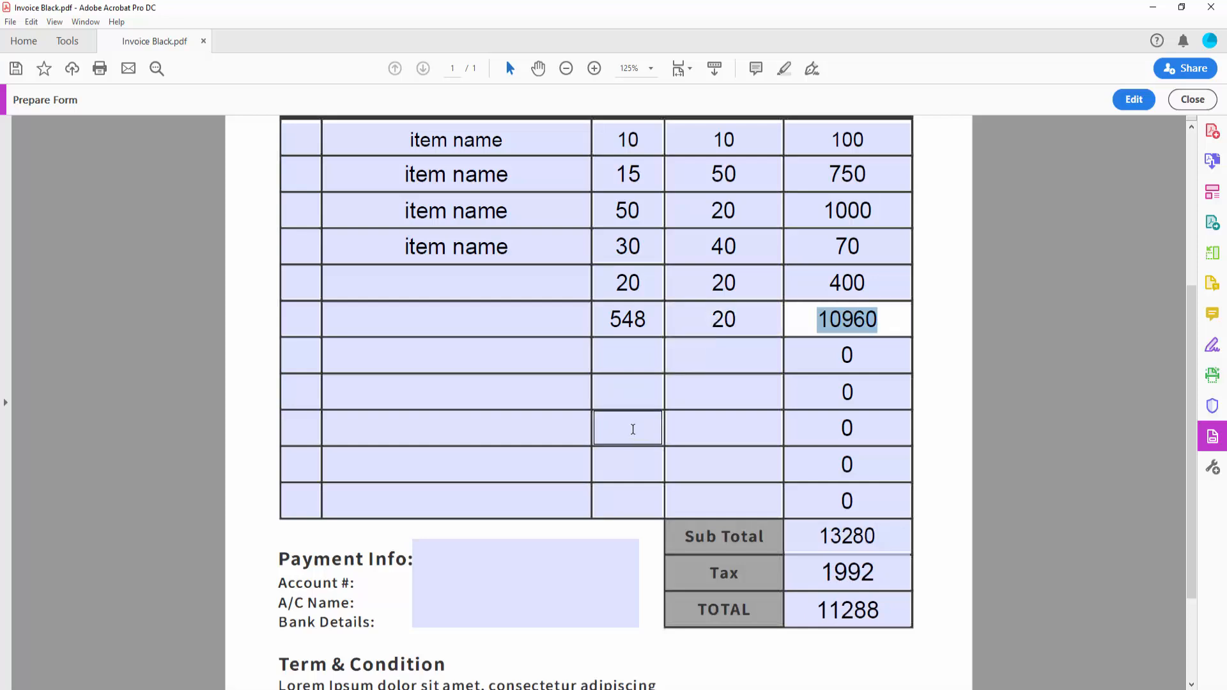
- Fill in the ninth row with Qty 40 and Price 25 to test its calculation
{"action": "left_click", "coordinate": [633, 429]}
{"action": "type", "text": "40"}
{"action": "key", "text": "Tab"}
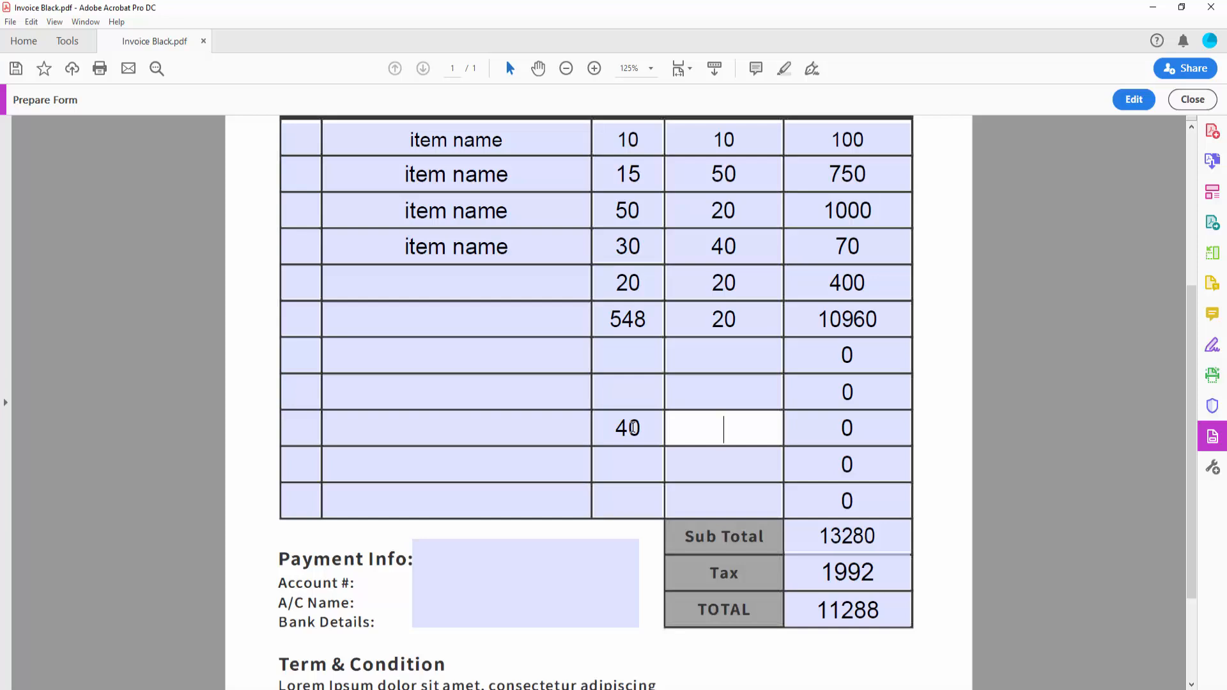
{"action": "type", "text": "25"}
{"action": "key", "text": "Tab"}
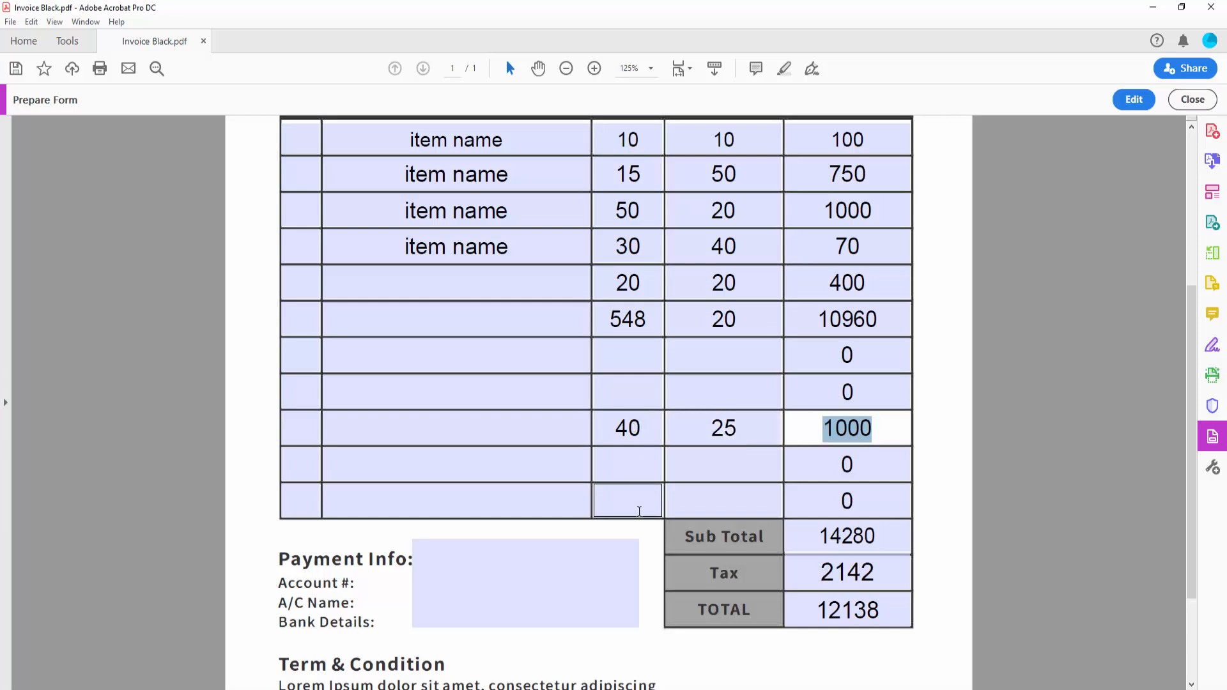
- Enter the sample text "sdfdfd" in the Payment Info field
{"action": "left_click", "coordinate": [621, 500]}
{"action": "scroll", "coordinate": [621, 499], "scroll_direction": "down", "scroll_amount": 5}
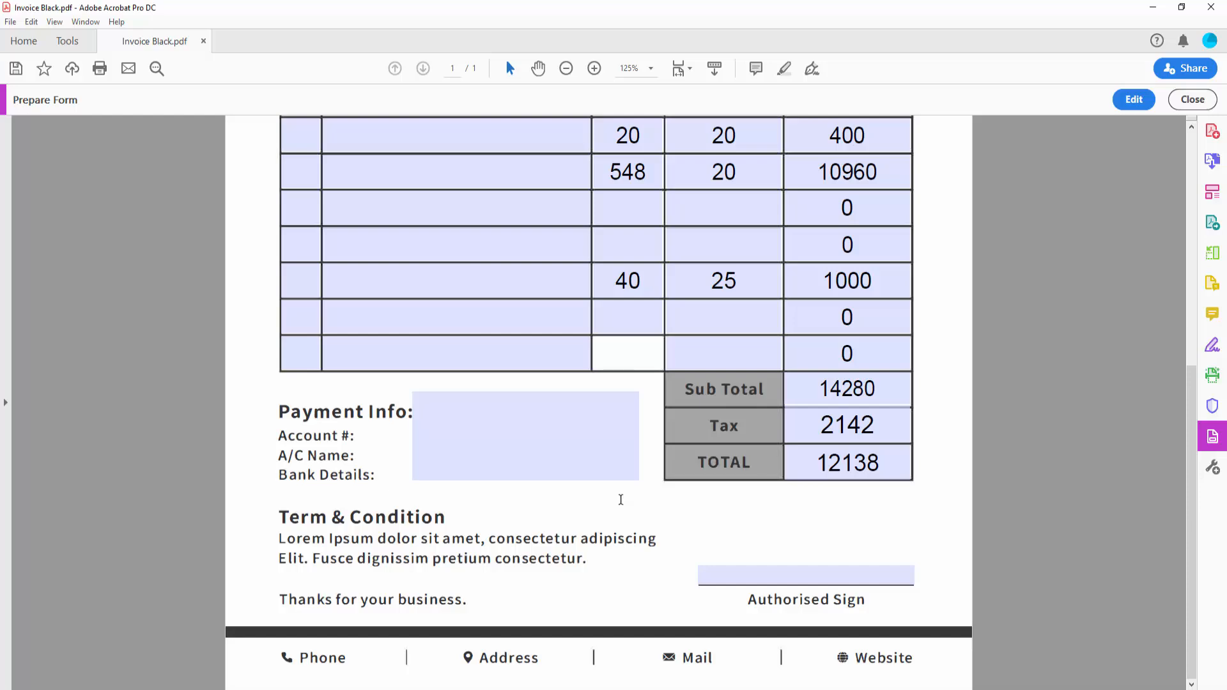
{"action": "scroll", "coordinate": [620, 500], "scroll_direction": "up", "scroll_amount": 12}
{"action": "left_click", "coordinate": [479, 292]}
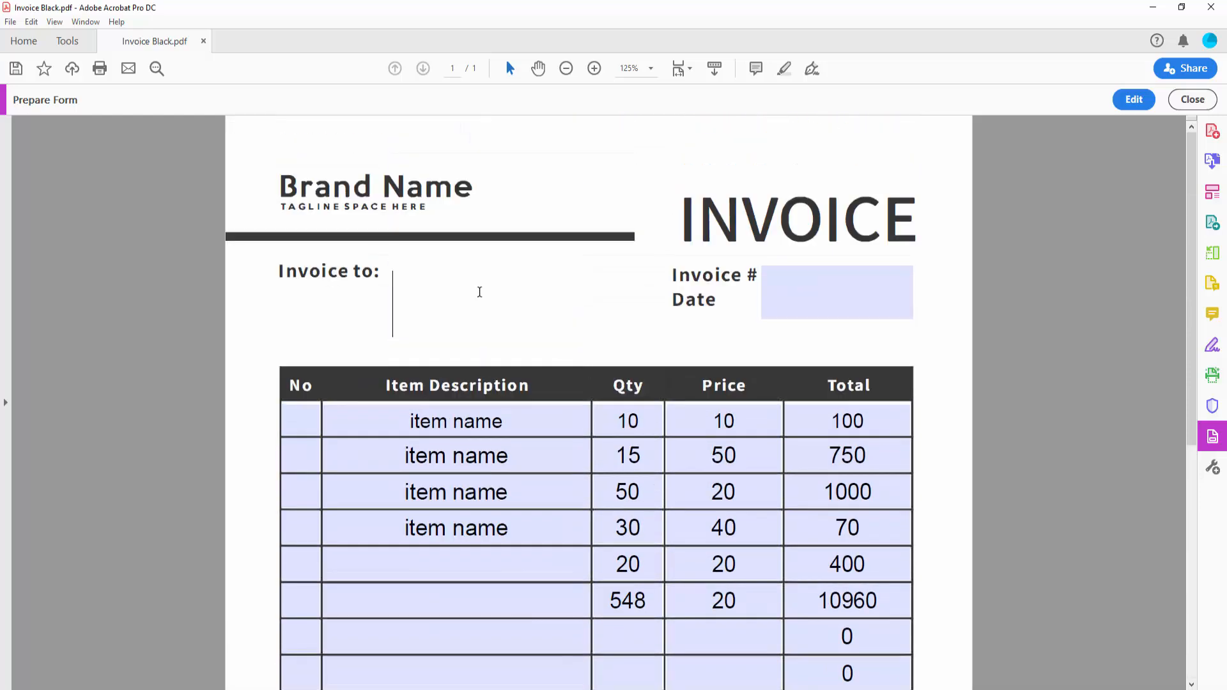
{"action": "scroll", "coordinate": [682, 441], "scroll_direction": "down", "scroll_amount": 12}
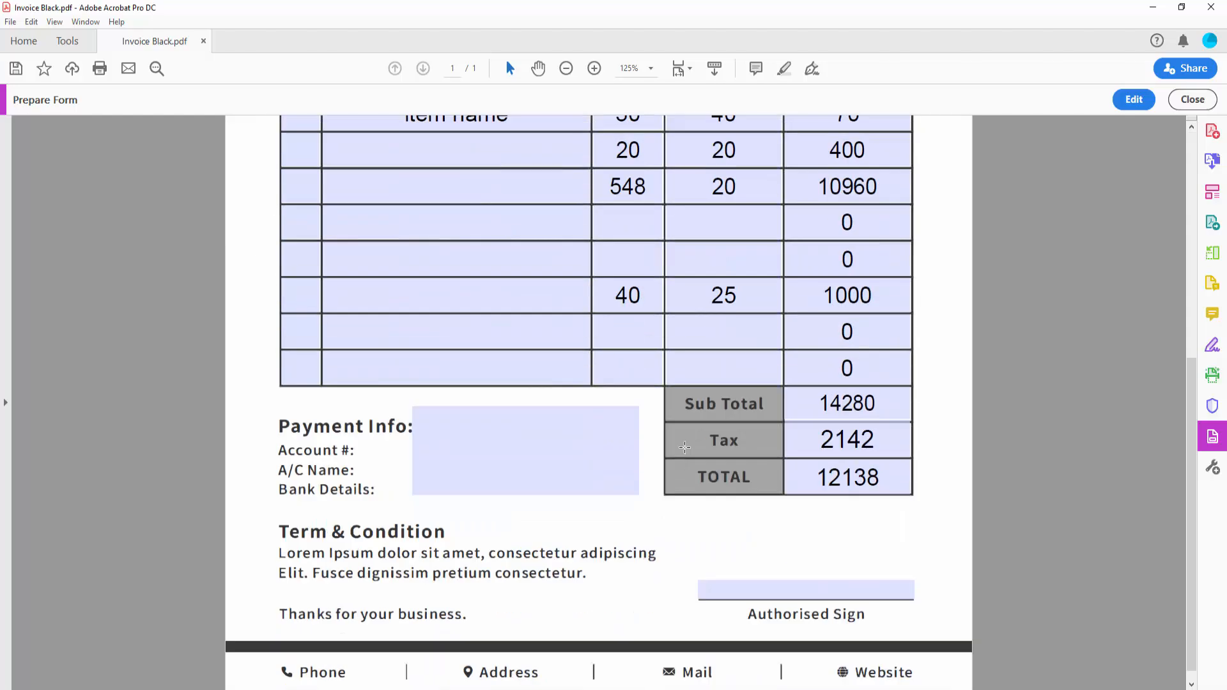
{"action": "left_click", "coordinate": [467, 410]}
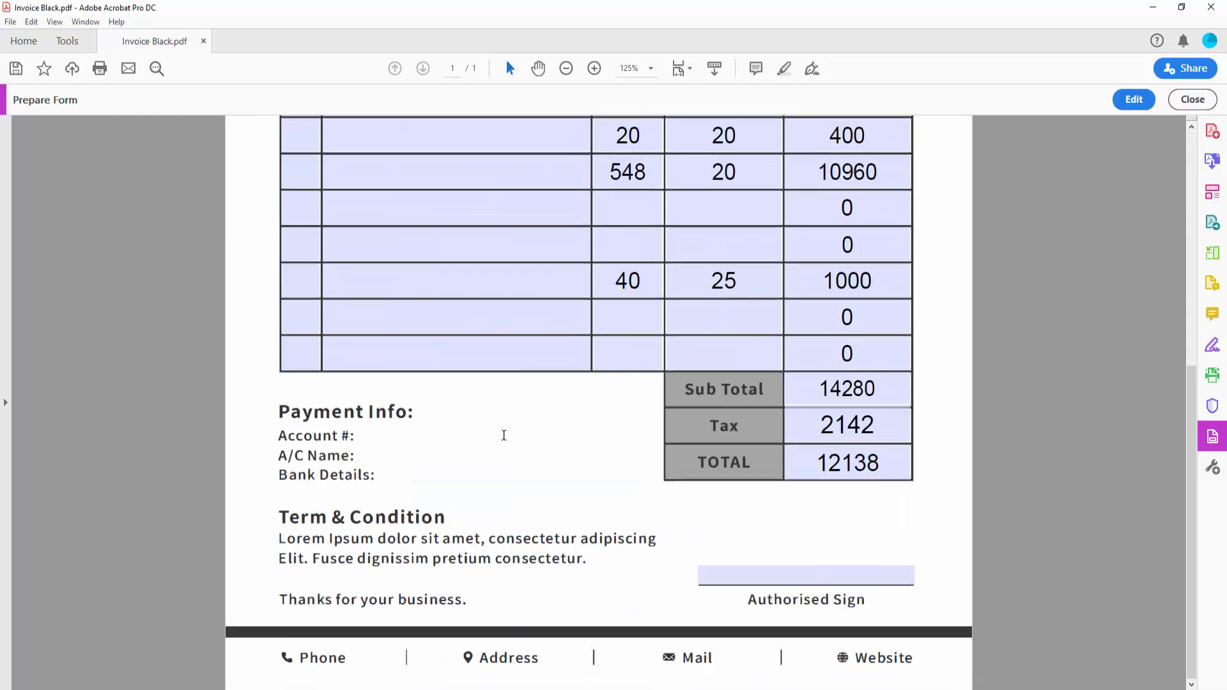
{"action": "type", "text": "sdfdfd"}
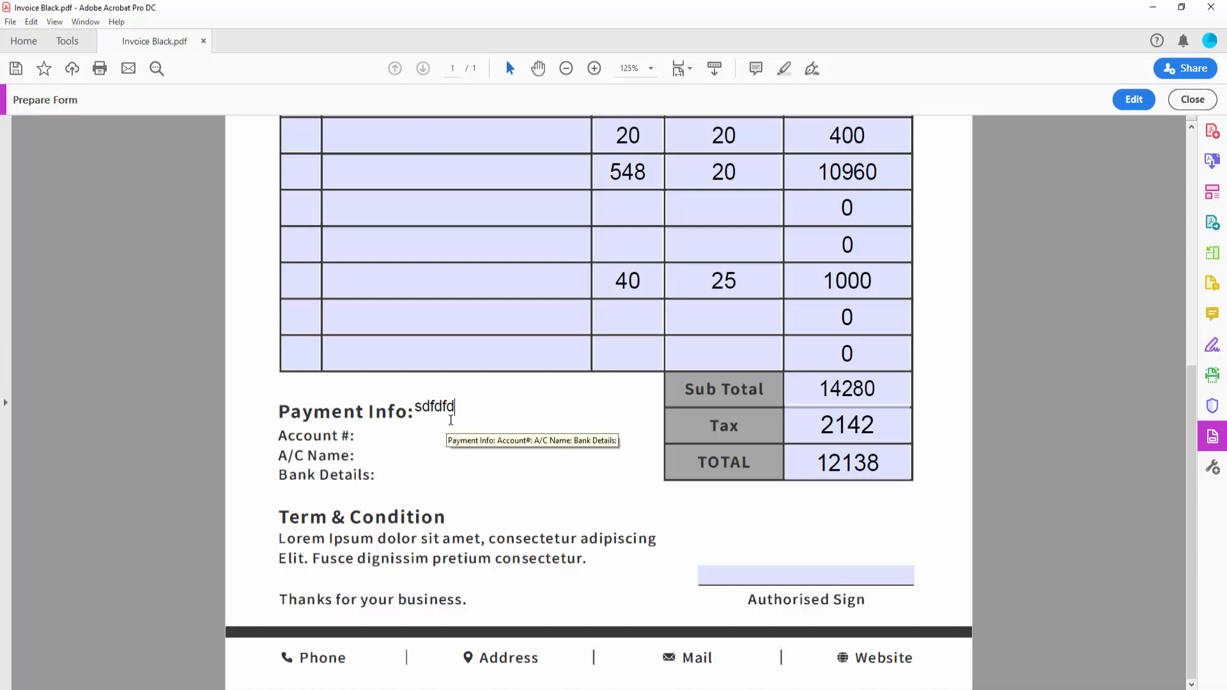
- Enter the sample text "dfdfdfdfddfdfd" in the Invoice to field
{"action": "scroll", "coordinate": [447, 419], "scroll_direction": "up", "scroll_amount": 12}
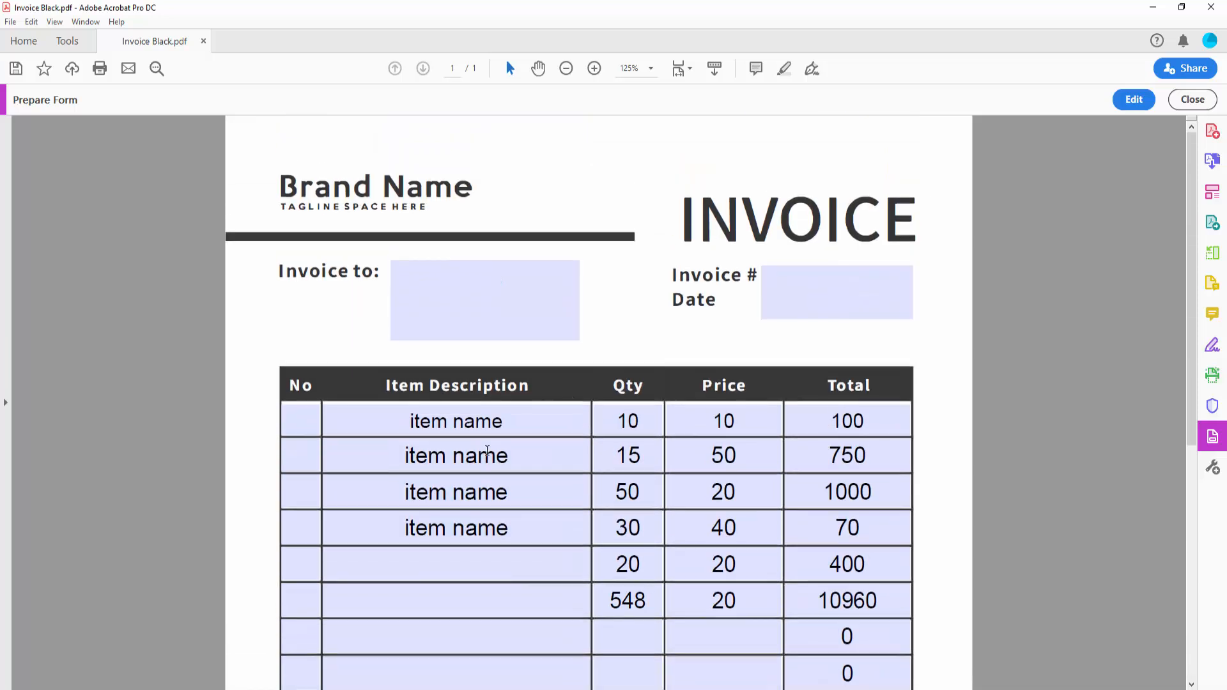
{"action": "left_click", "coordinate": [451, 281]}
{"action": "type", "text": "dfdfdfdfddfdfd"}
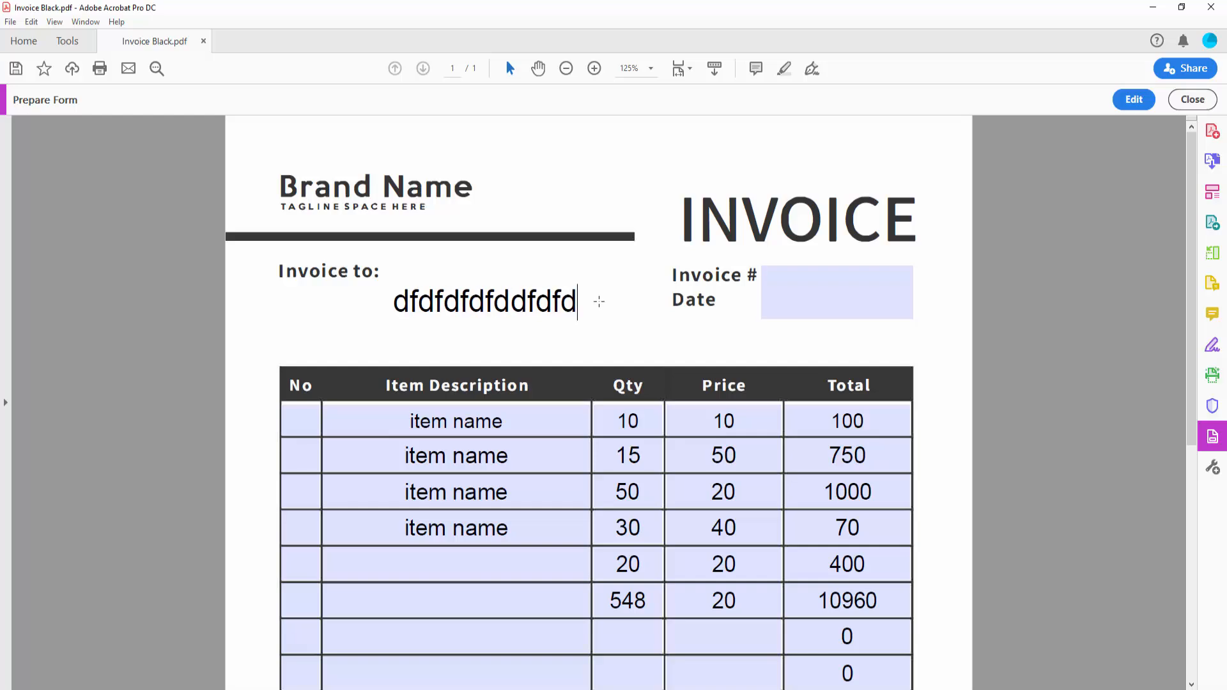
{"action": "left_click", "coordinate": [649, 299]}
{"action": "left_click_drag", "start_coordinate": [364, 261], "coordinate": [368, 256]}
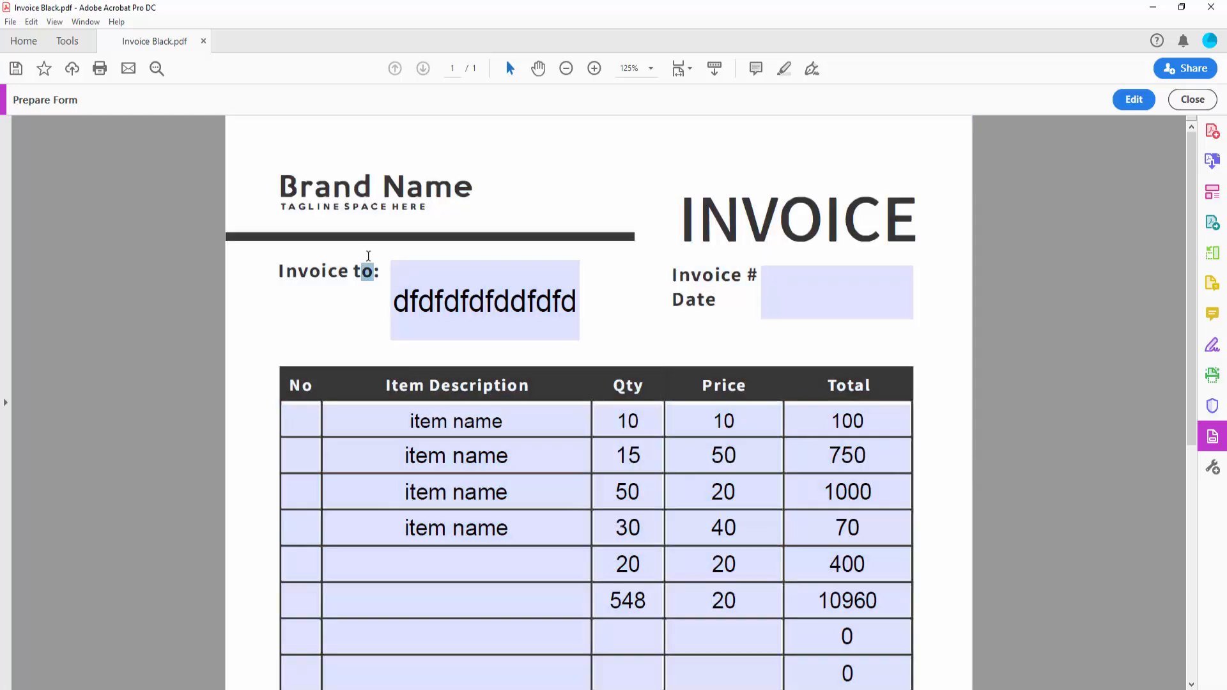
- Return to form editing and enable the Multi-line option for the Invoice to text field
{"action": "left_click", "coordinate": [1134, 99]}
{"action": "double_click", "coordinate": [422, 291]}
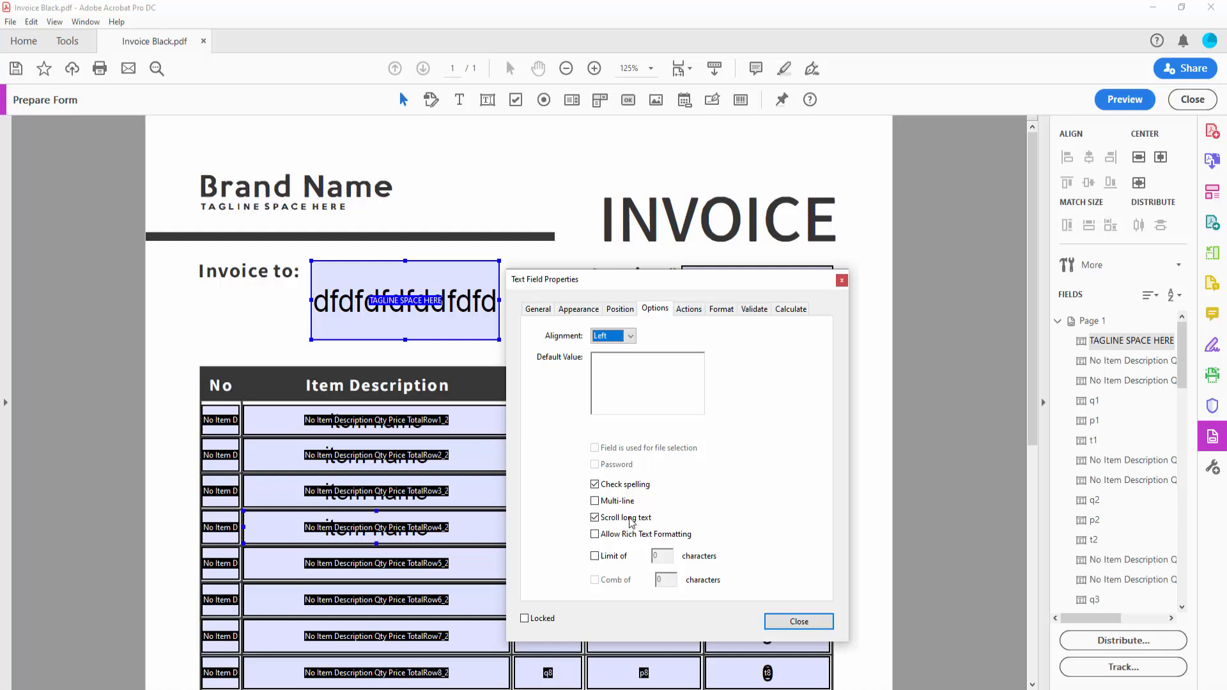
{"action": "left_click", "coordinate": [595, 501]}
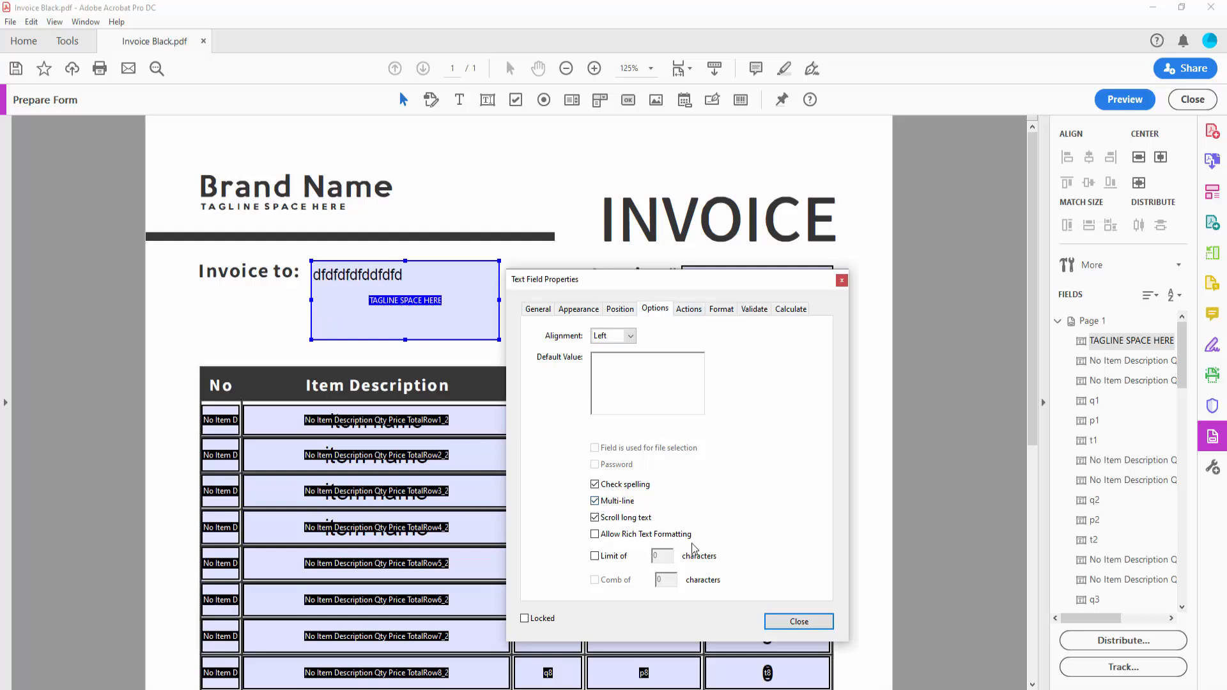
{"action": "left_click", "coordinate": [792, 621]}
- Check the Multi-line option in the Payment Info field's properties
{"action": "scroll", "coordinate": [512, 512], "scroll_direction": "down", "scroll_amount": 5}
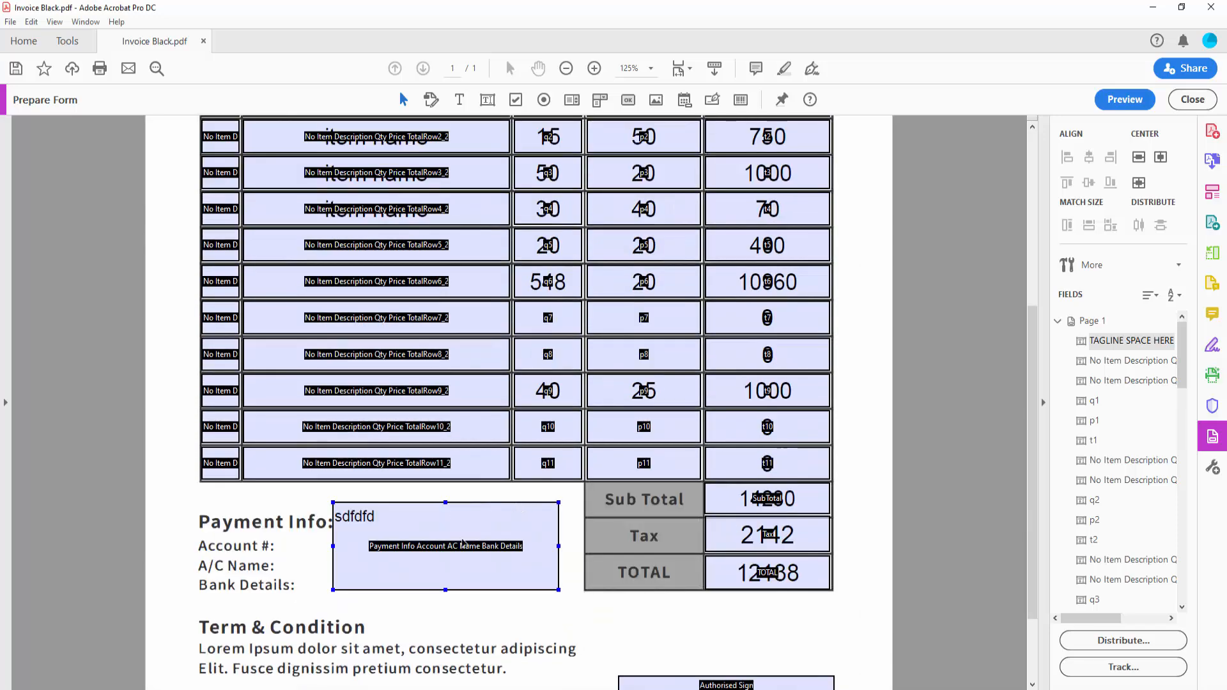
{"action": "double_click", "coordinate": [463, 540]}
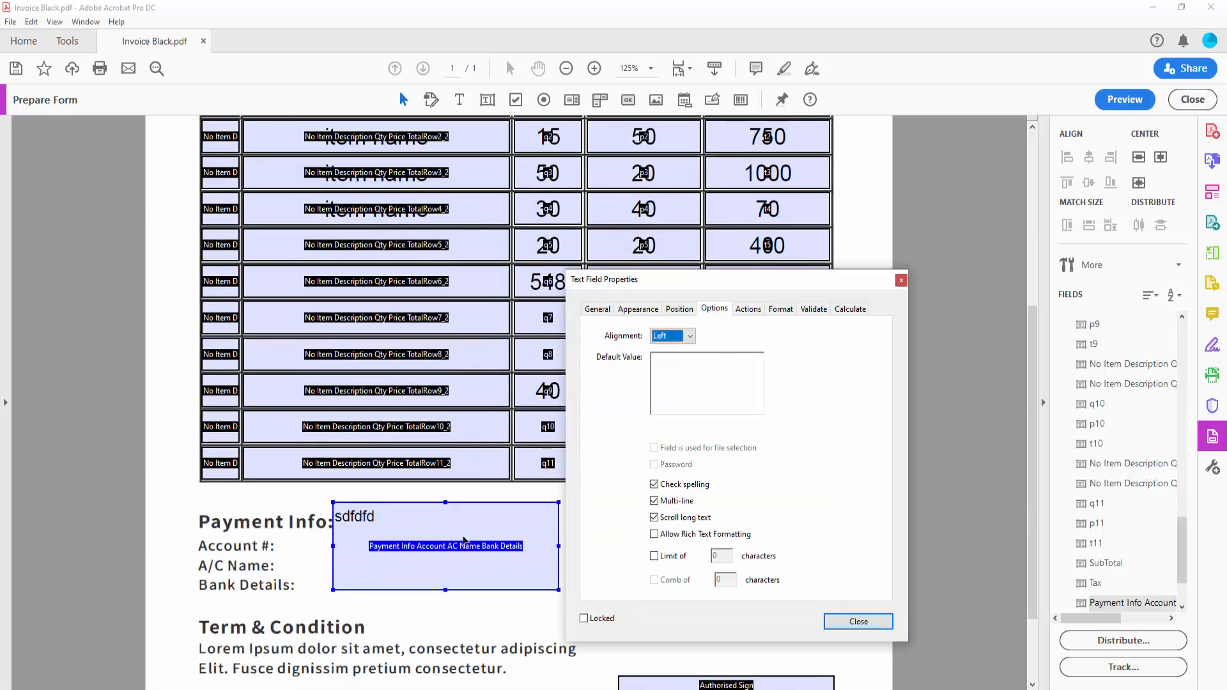
{"action": "left_click", "coordinate": [847, 622]}
{"action": "scroll", "coordinate": [724, 584], "scroll_direction": "down", "scroll_amount": 3}
{"action": "scroll", "coordinate": [597, 539], "scroll_direction": "up", "scroll_amount": 10}
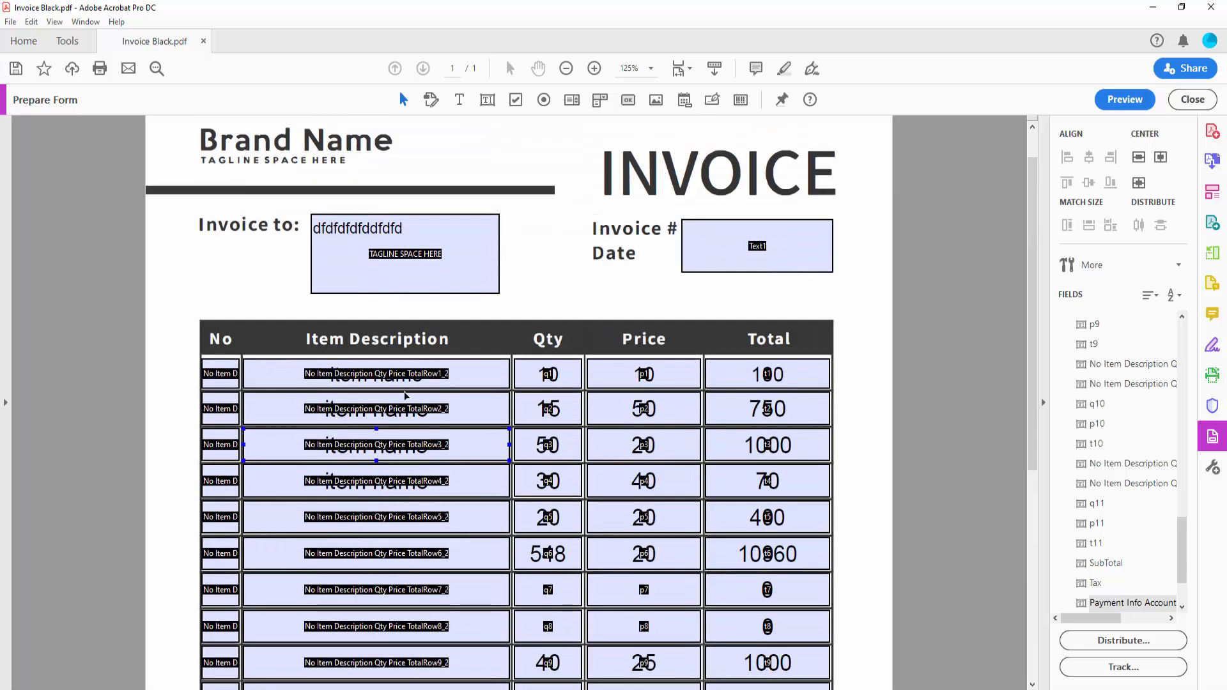
- Preview the form and add the lines "sdfdf", "df" and "dfd" to the Invoice to field
{"action": "left_click", "coordinate": [1125, 99]}
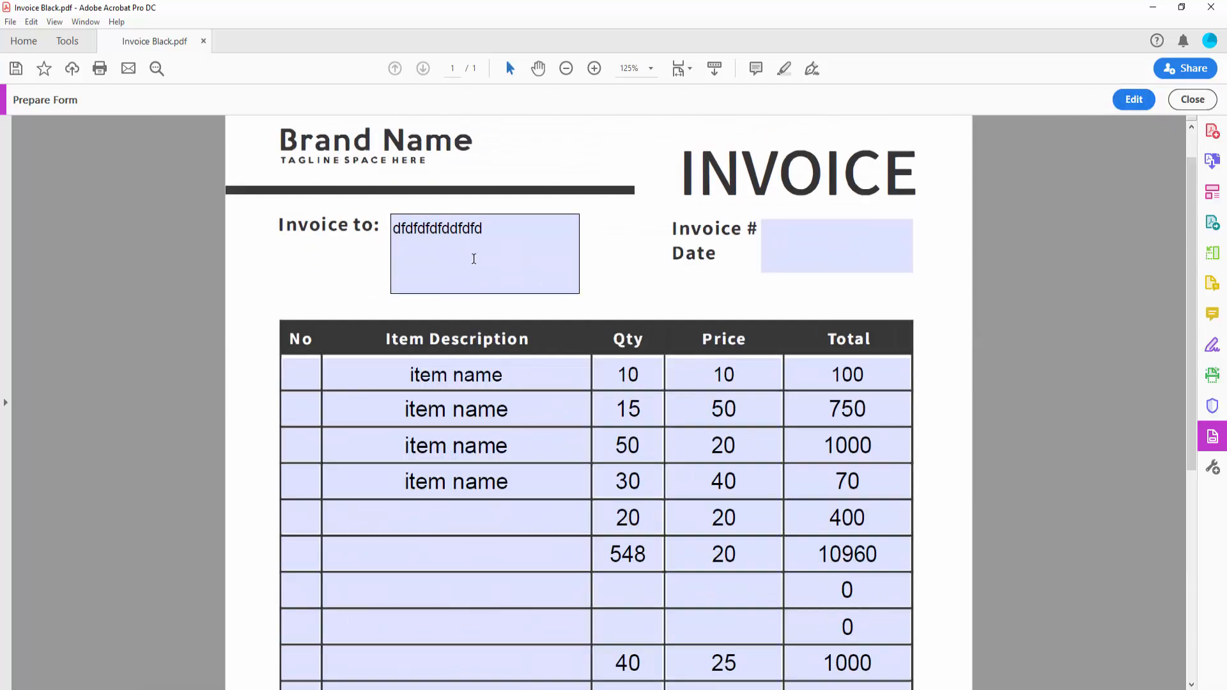
{"action": "left_click", "coordinate": [527, 240]}
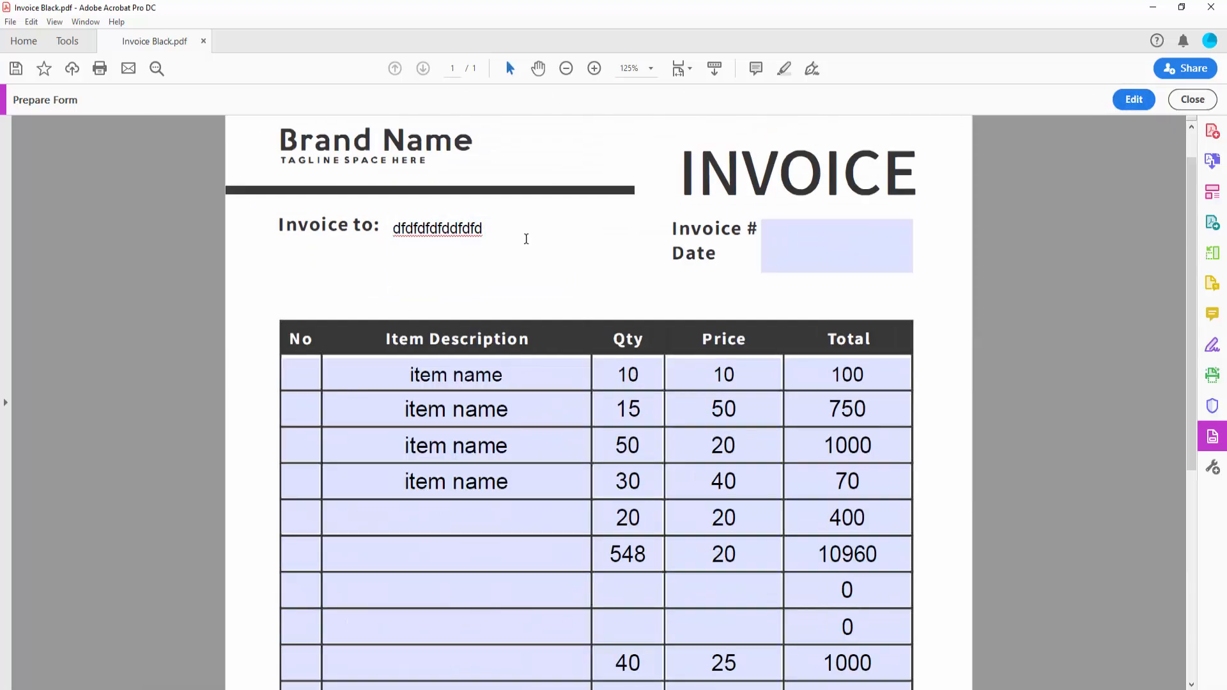
{"action": "type", "text": "sdfdf"}
{"action": "key", "text": "Return"}
{"action": "type", "text": "df"}
{"action": "key", "text": "Return"}
{"action": "type", "text": "dfd"}
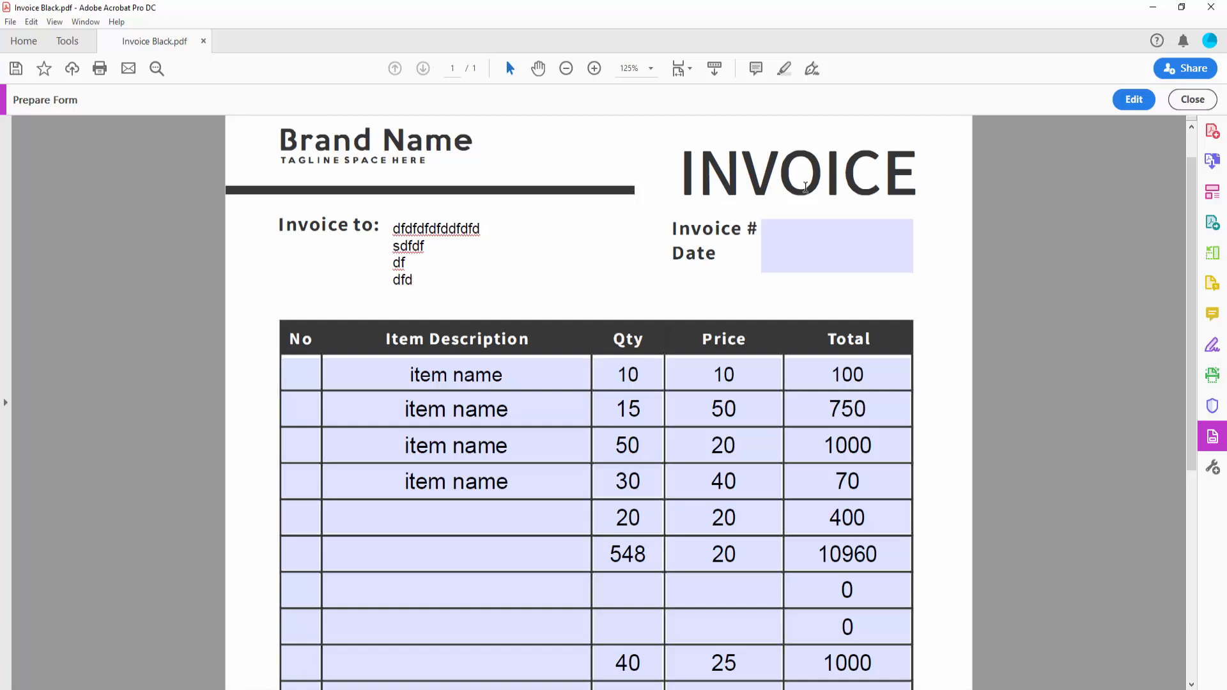
- Return to form editing and enable the Multi-line option for the Invoice # and Date text field
{"action": "left_click", "coordinate": [797, 238]}
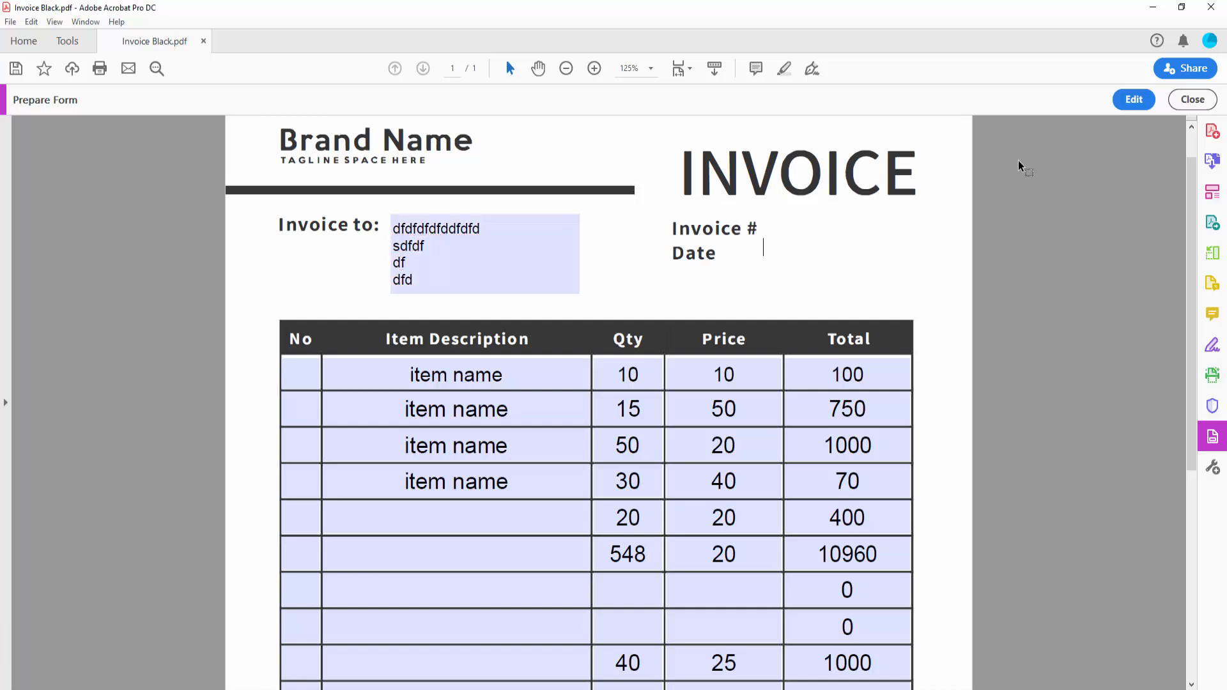
{"action": "left_click", "coordinate": [1134, 99]}
{"action": "double_click", "coordinate": [784, 227]}
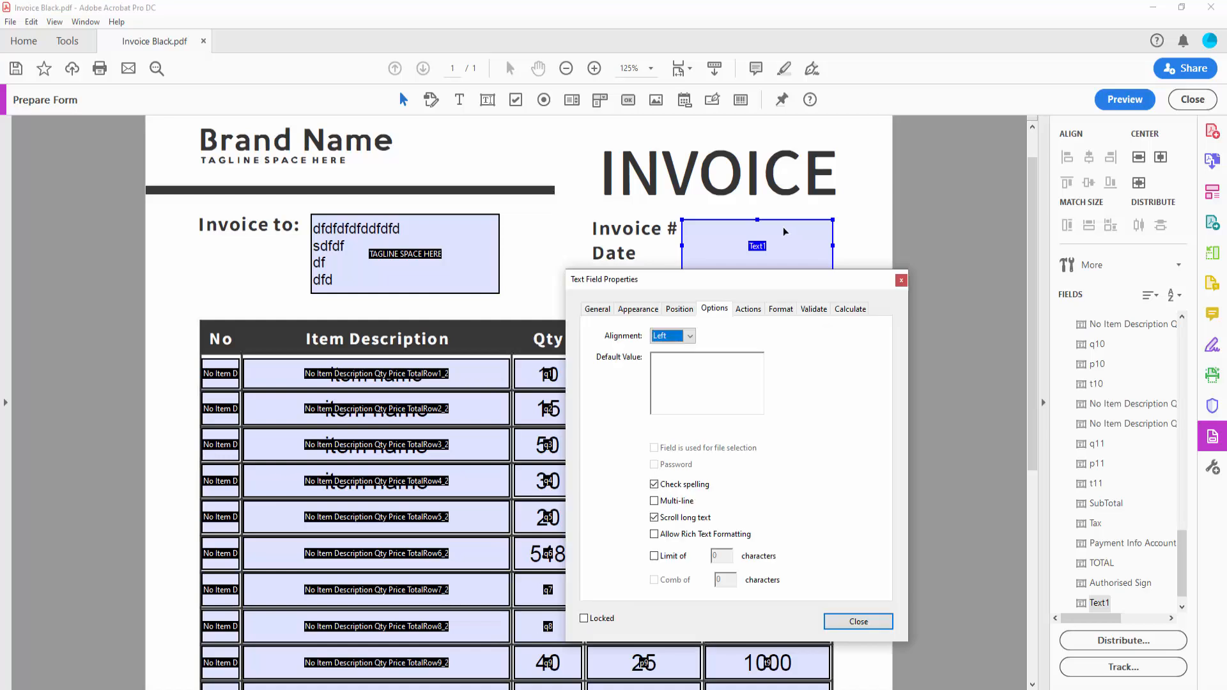
{"action": "left_click", "coordinate": [654, 501]}
{"action": "left_click", "coordinate": [858, 621]}
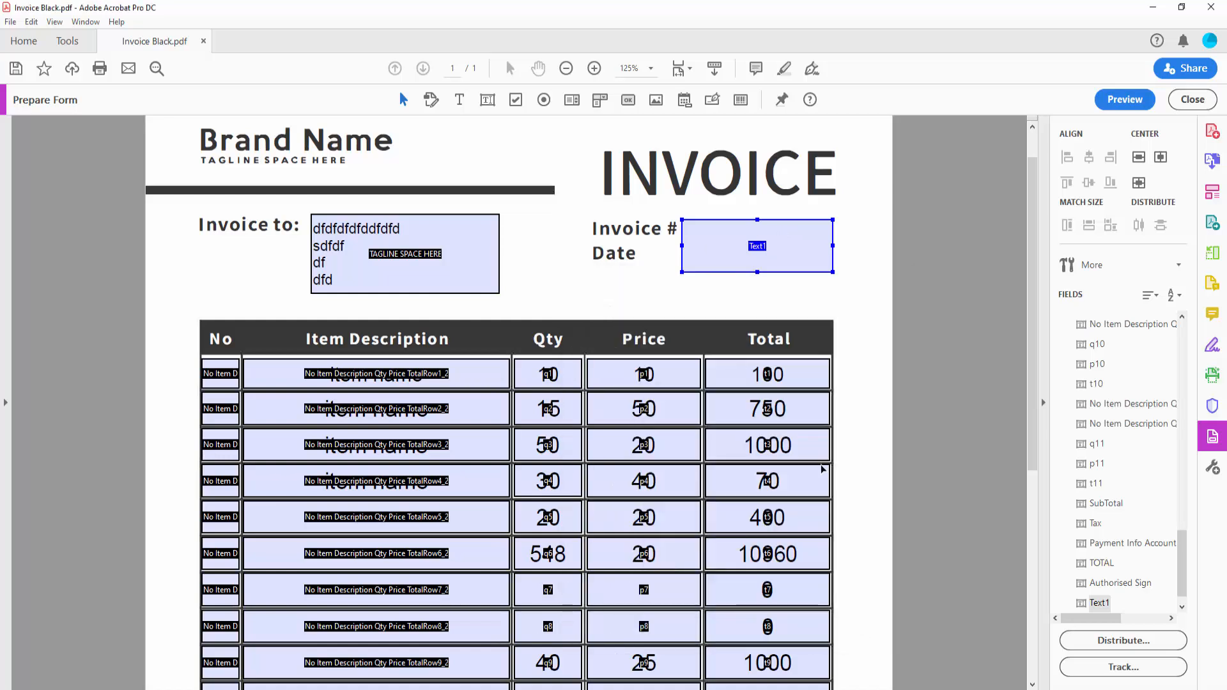
- Preview the form and enter the lines "sdfdsfdf", "sdfdf" and "sdf" in the Invoice # and Date field
{"action": "left_click", "coordinate": [1125, 99]}
{"action": "left_click", "coordinate": [845, 235]}
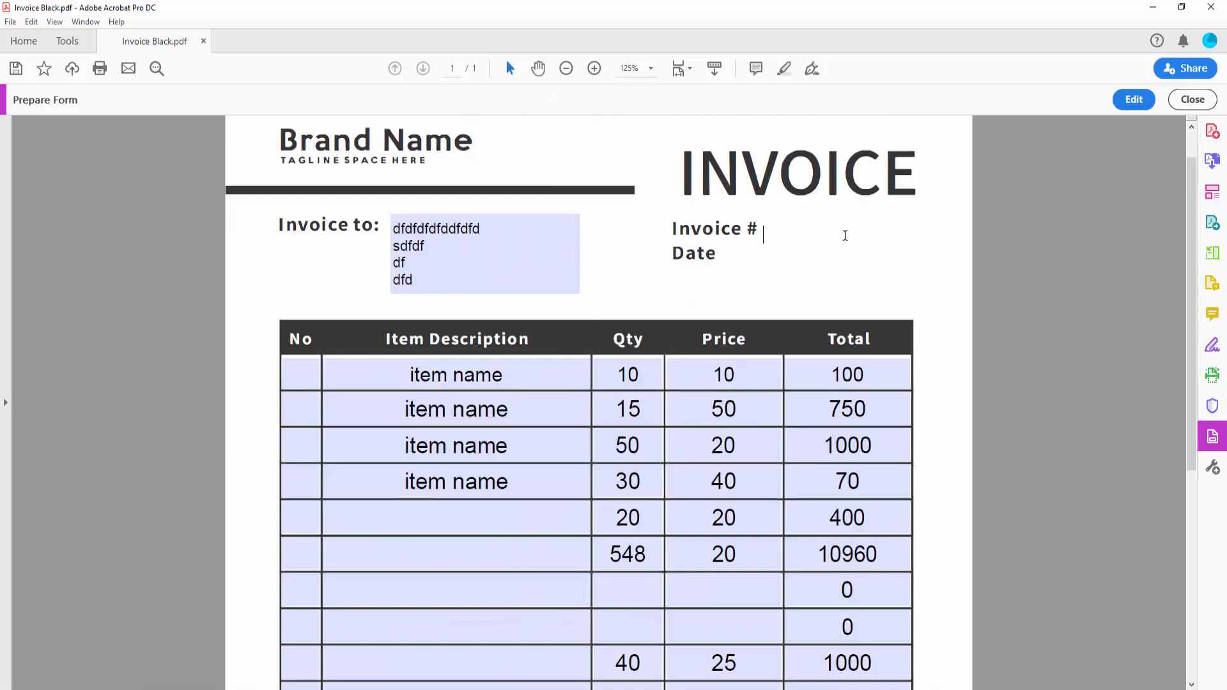
{"action": "type", "text": "sdfdf"}
{"action": "key", "text": "Return"}
{"action": "type", "text": "sdf"}
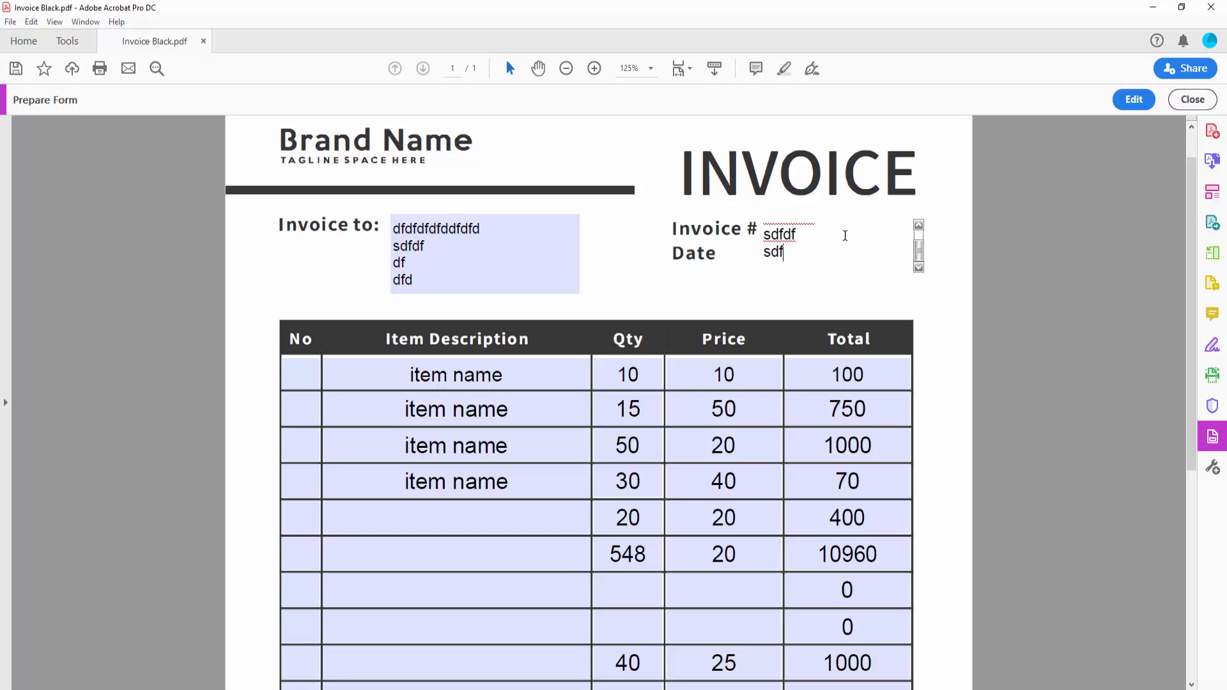
{"action": "left_click", "coordinate": [567, 260]}
- Enter the sample text "sdfdf" in the Authorised Sign field and review the filled invoice
{"action": "scroll", "coordinate": [611, 351], "scroll_direction": "down", "scroll_amount": 5}
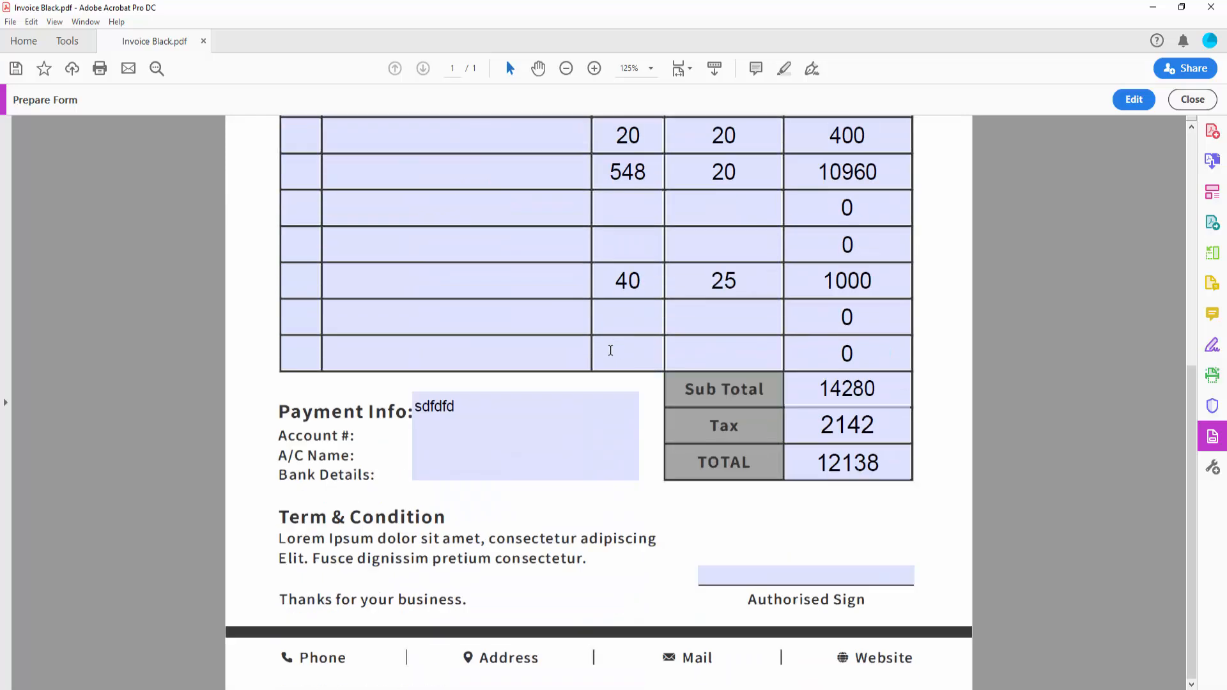
{"action": "left_click", "coordinate": [743, 571]}
{"action": "type", "text": "sdfdf"}
{"action": "scroll", "coordinate": [554, 523], "scroll_direction": "up", "scroll_amount": 10}
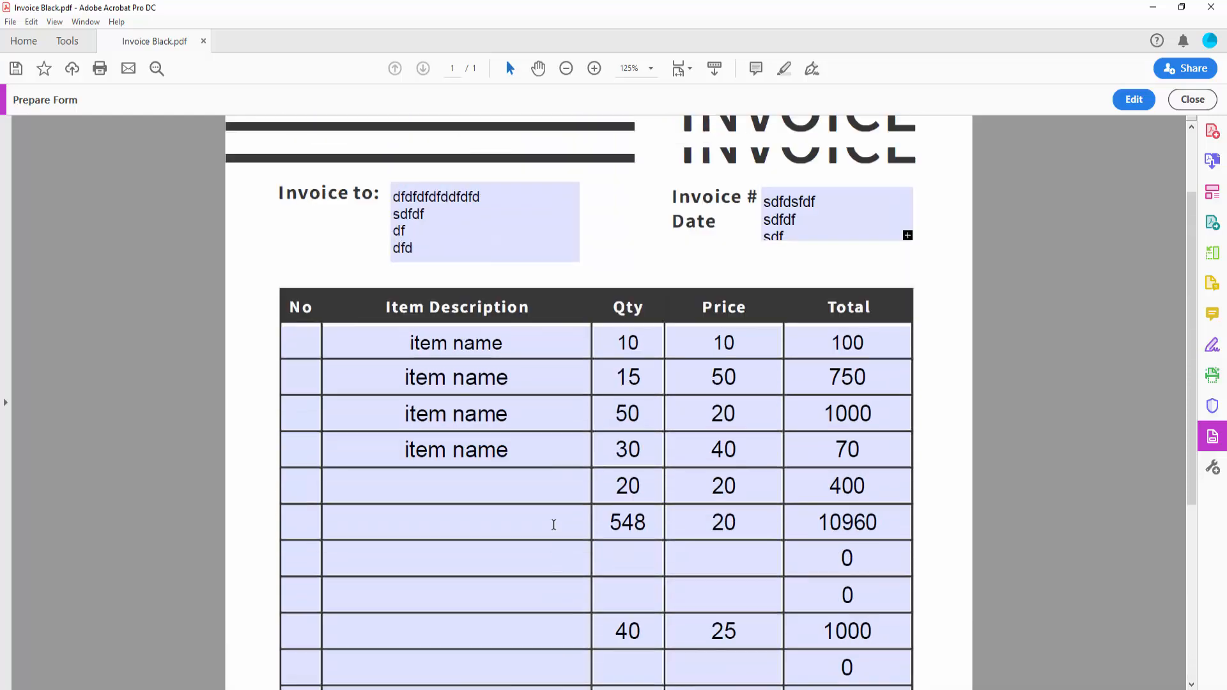
{"action": "scroll", "coordinate": [550, 530], "scroll_direction": "down", "scroll_amount": 4}
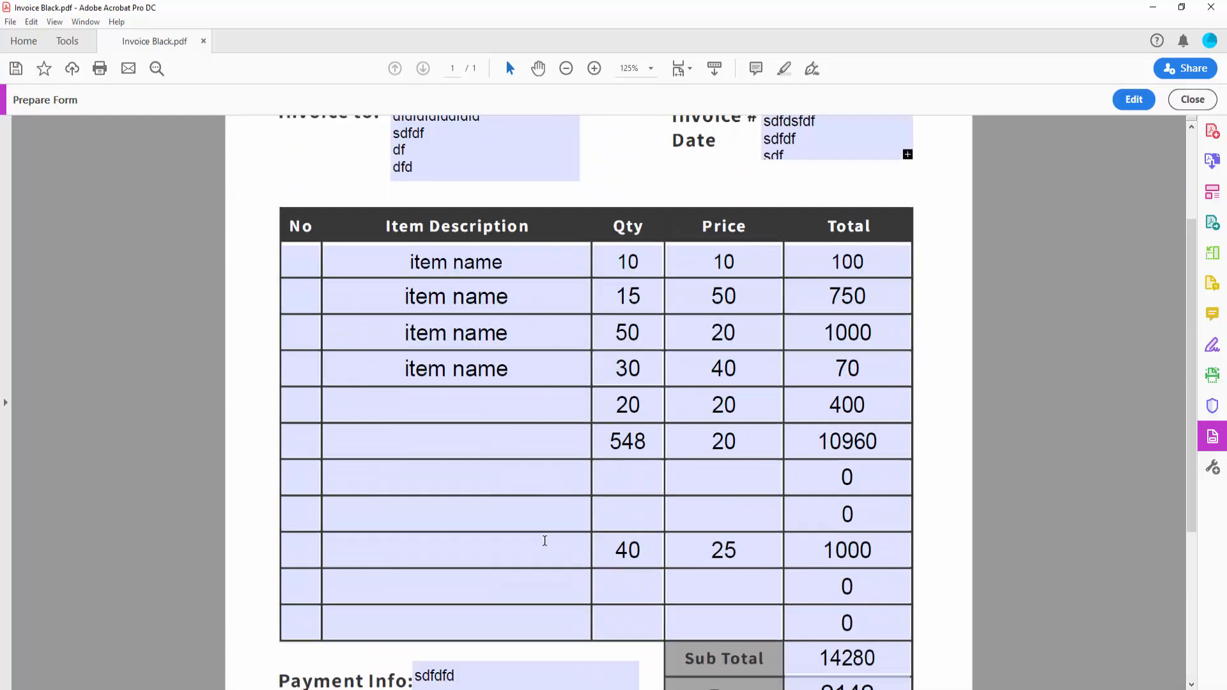
{"action": "scroll", "coordinate": [545, 541], "scroll_direction": "down", "scroll_amount": 2}
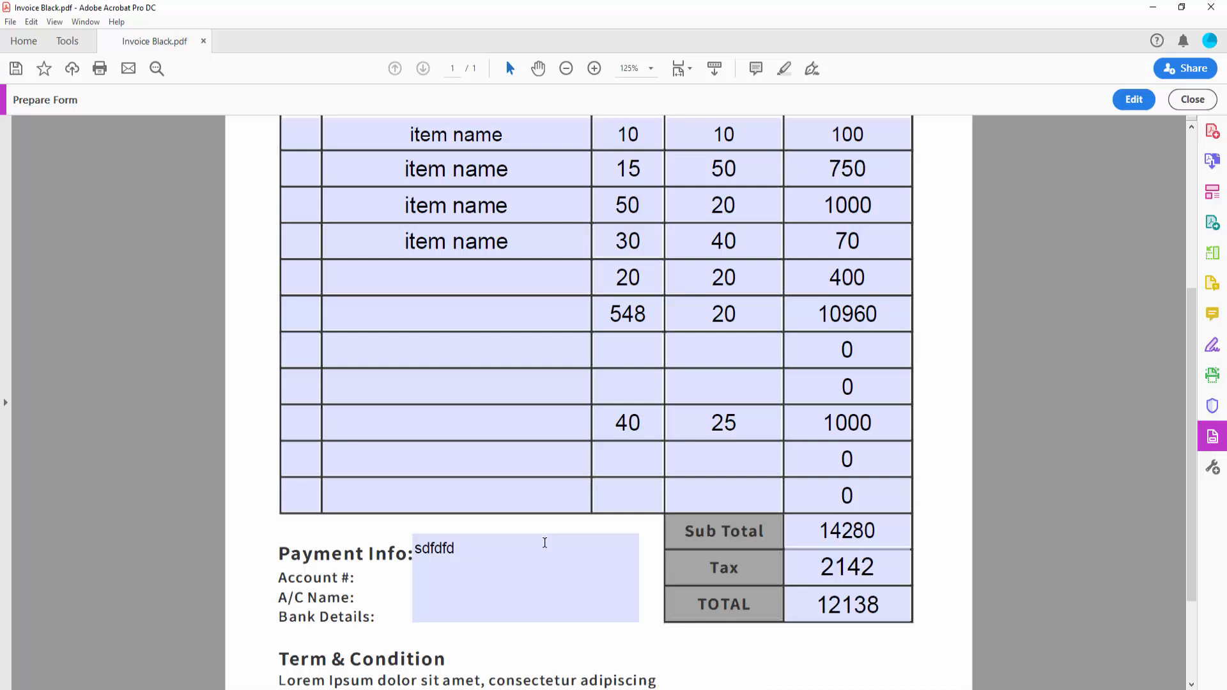